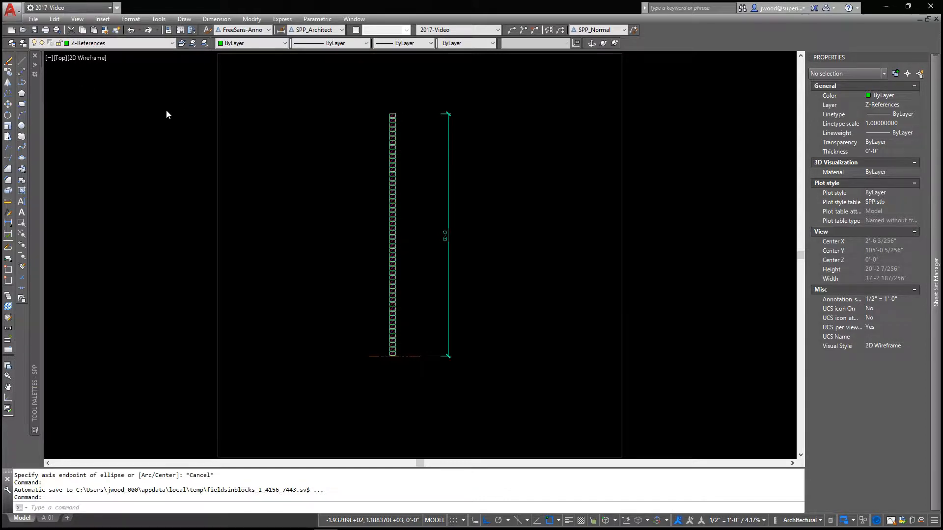
Create a multiline text object in the empty area beside the brick column, with MTEXT on line one and Z on line two
click(22, 212)
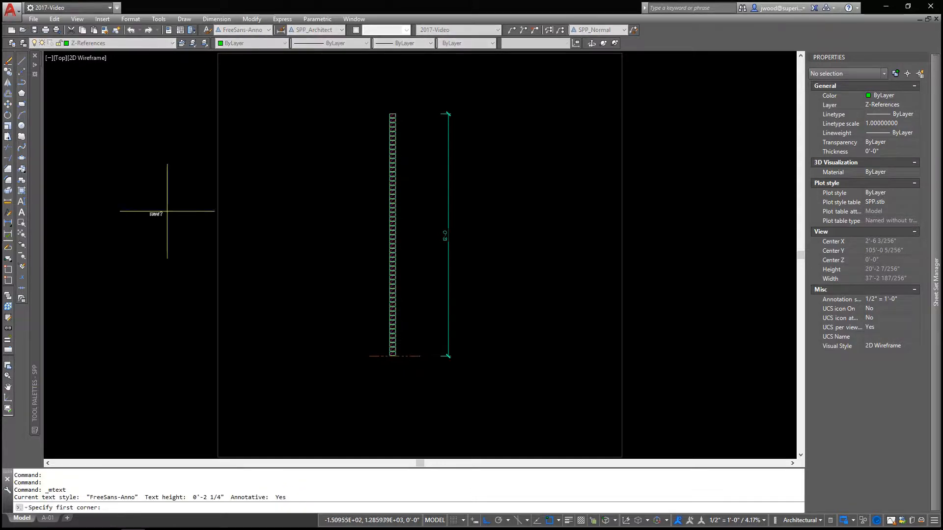
click(247, 134)
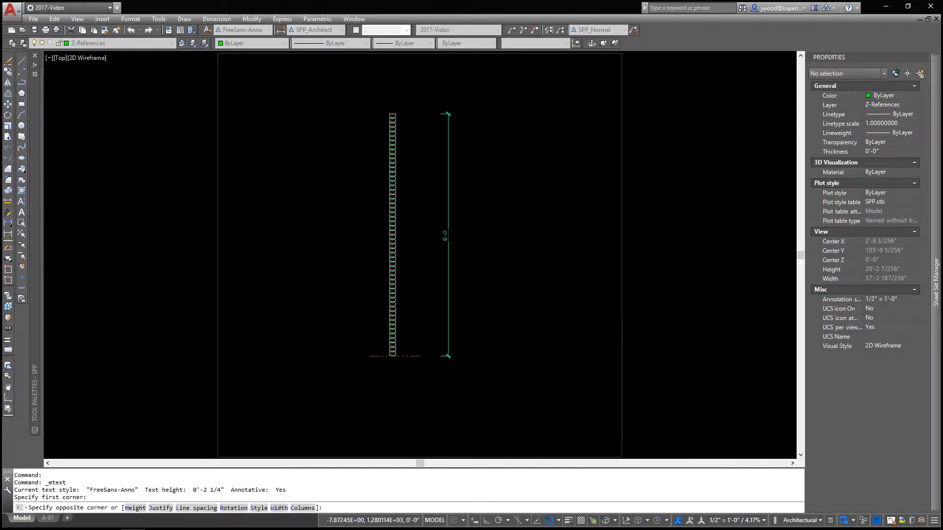
click(355, 221)
scroll(283, 138, up, 2)
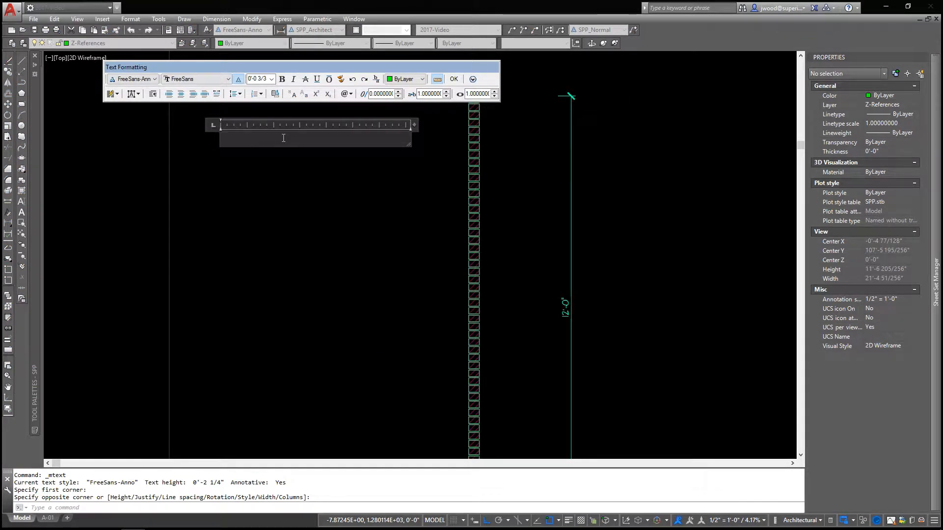
text(MTEXT)
key(Return)
text(Z)
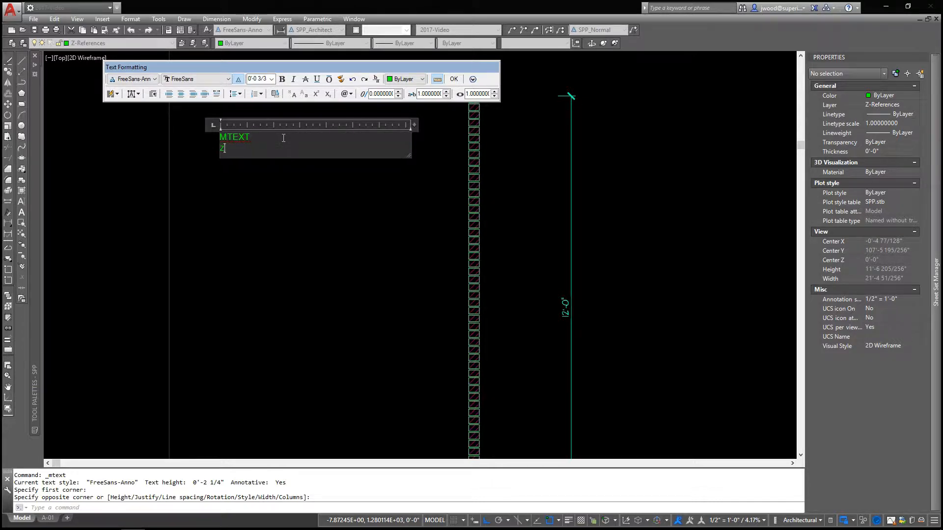
key(Return)
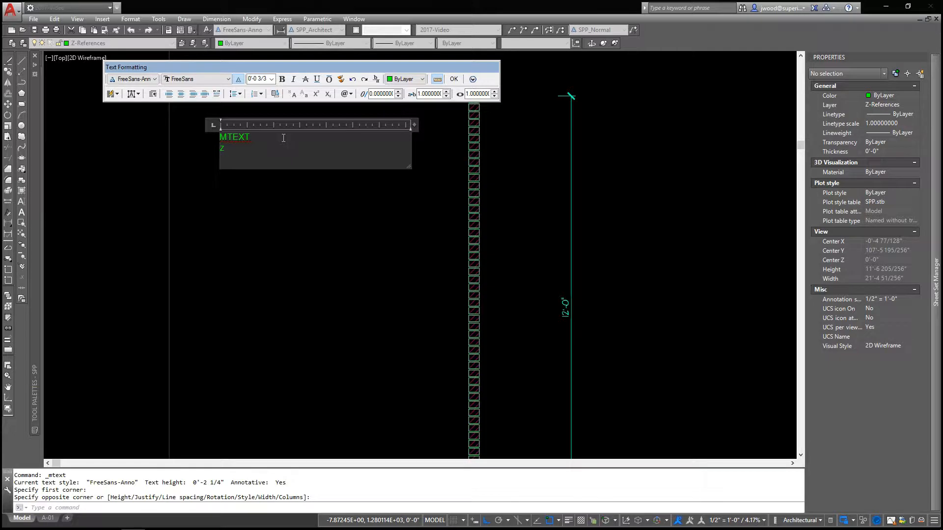
click(309, 227)
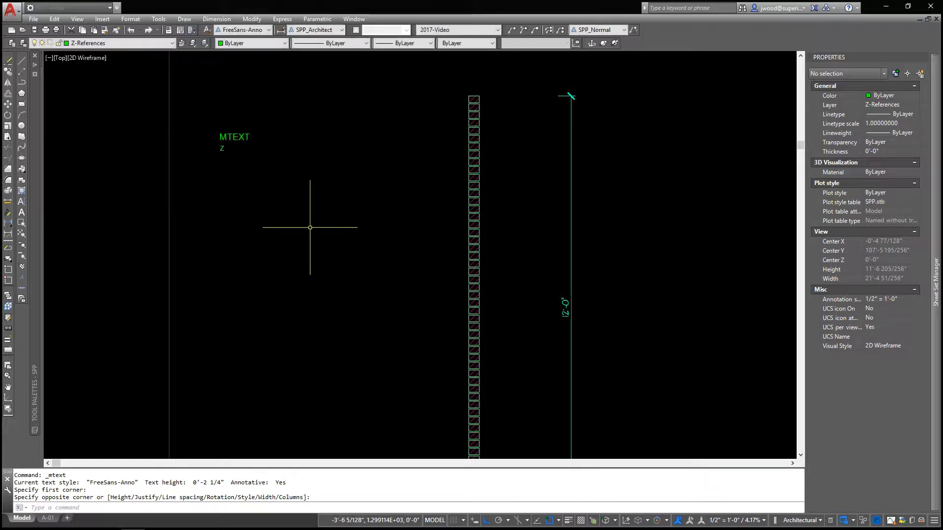
Reopen the multiline text, delete the Z on its second line, and start inserting a field there
click(238, 139)
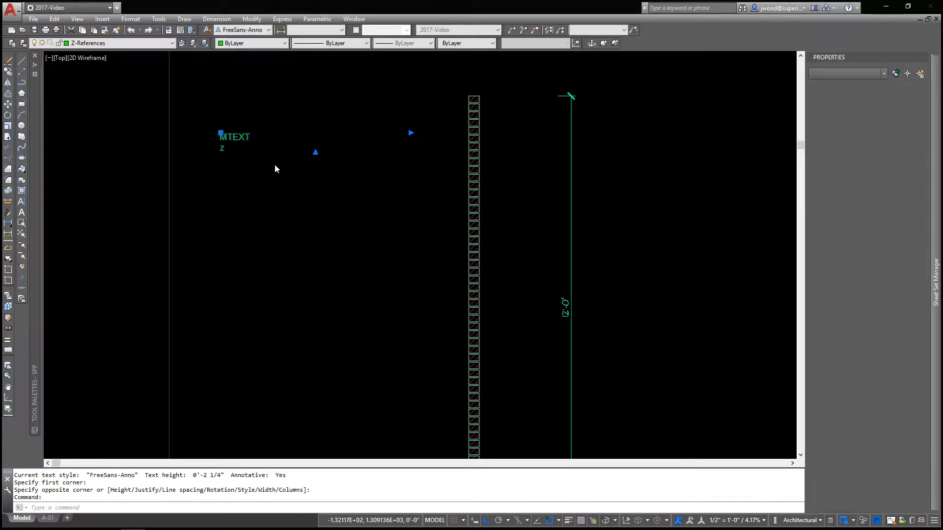
double_click(282, 161)
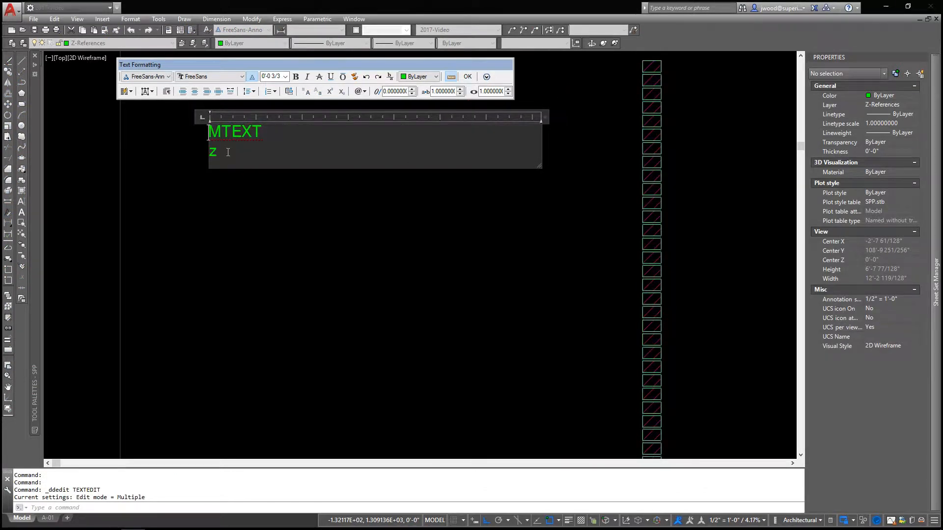
drag(222, 152, 211, 155)
key(Delete)
right_click(237, 157)
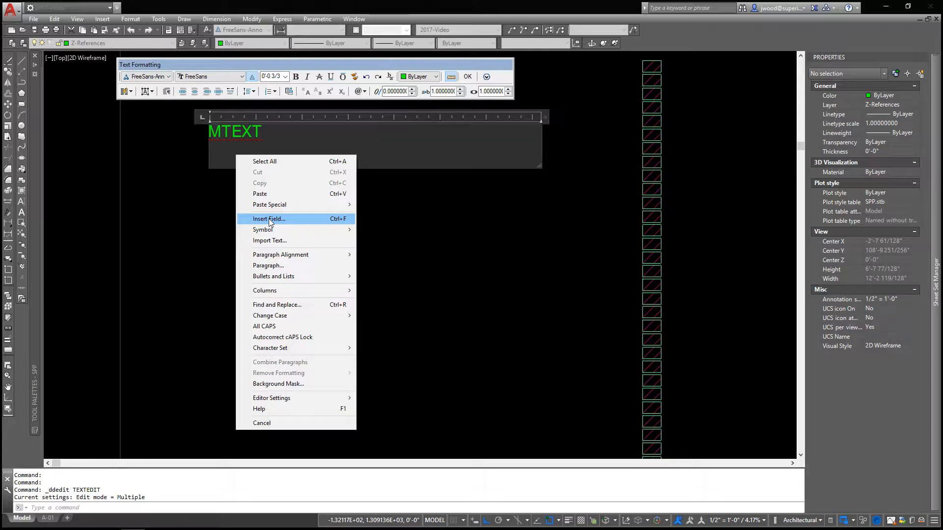
click(267, 220)
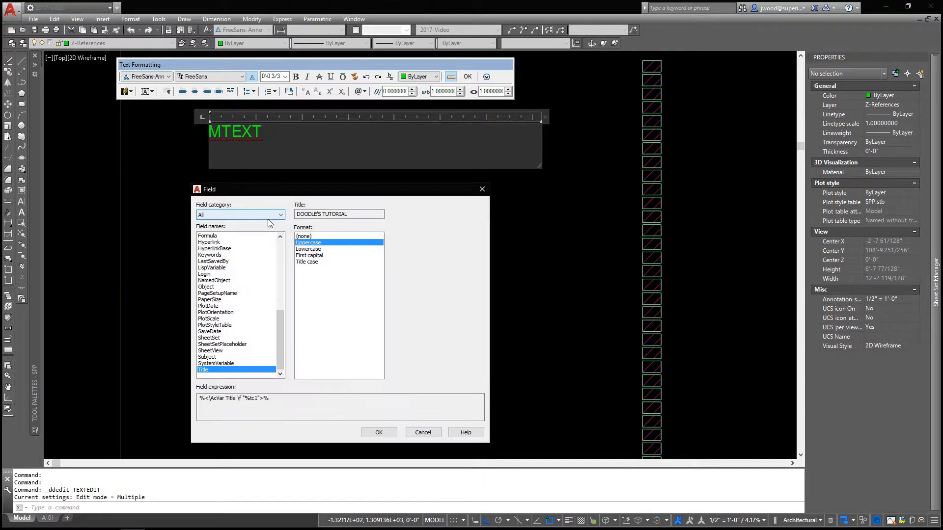
Examine the available field names in the Date & Time, Document, Linked, Objects, Other, Plot and SheetSet categories
drag(280, 328, 279, 235)
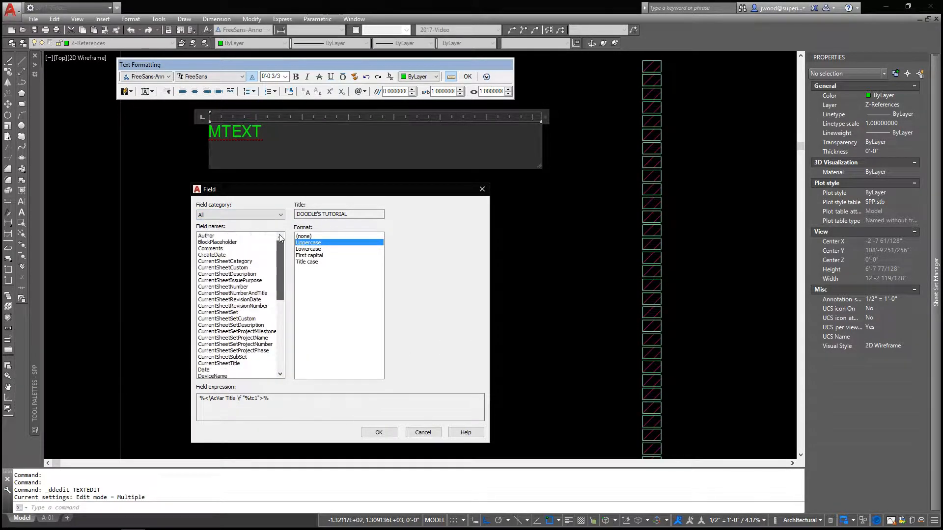
click(261, 213)
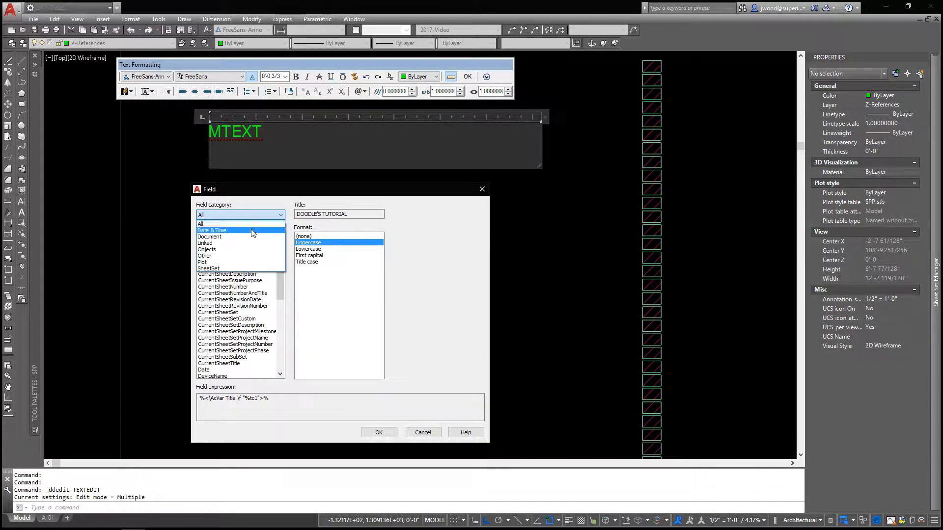
click(251, 228)
click(244, 215)
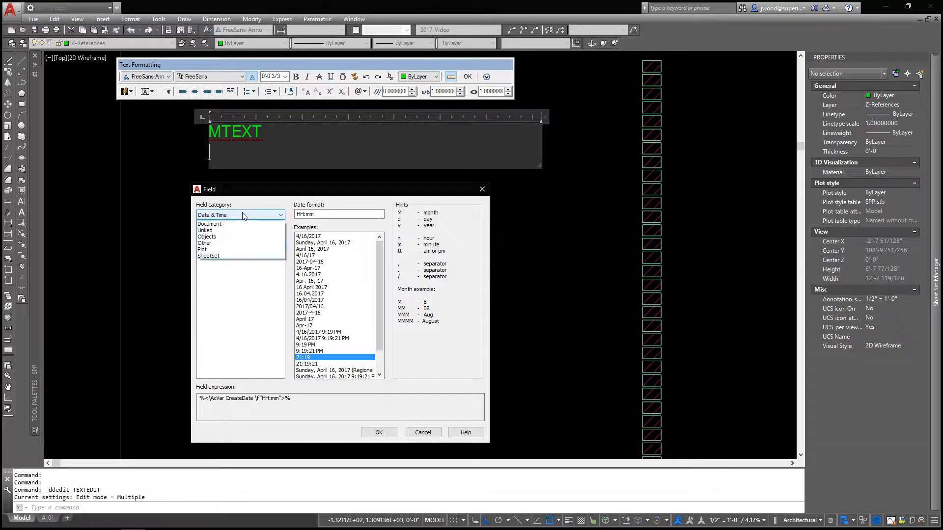
click(239, 234)
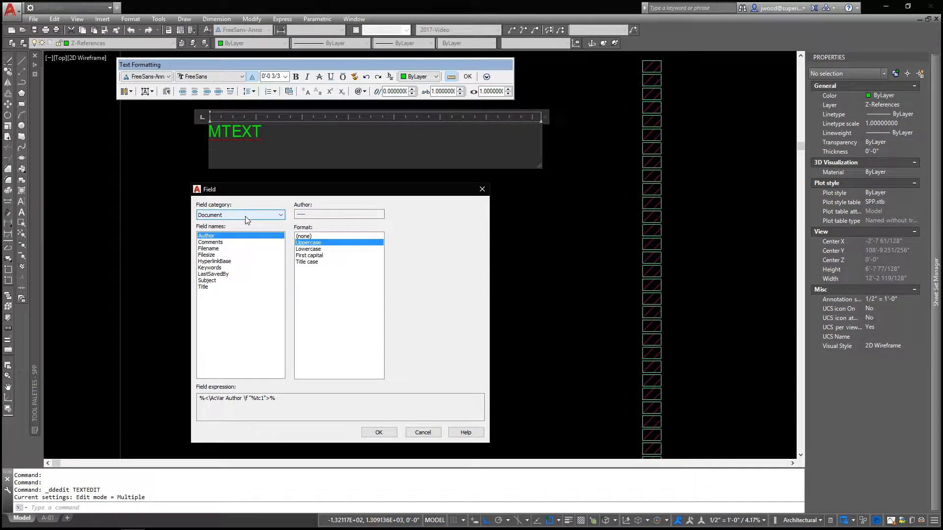
click(245, 216)
click(238, 243)
click(243, 217)
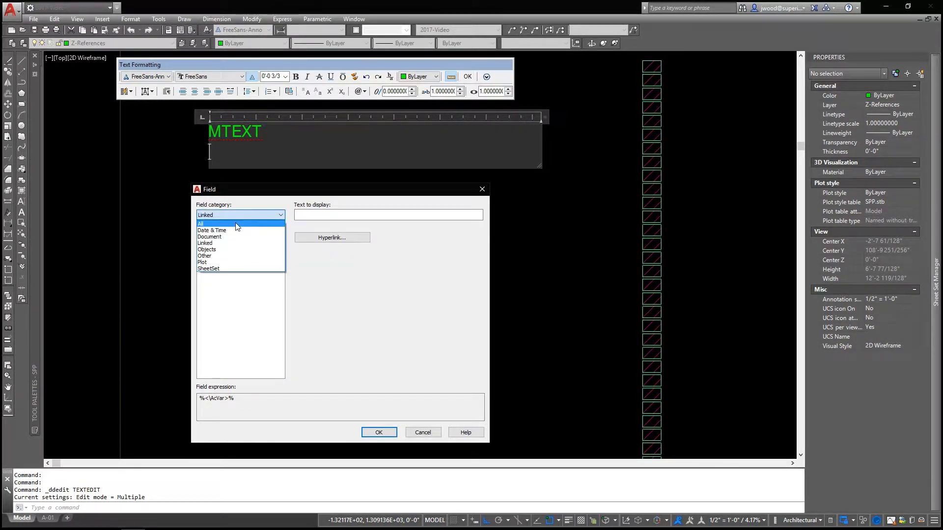
click(224, 250)
click(236, 216)
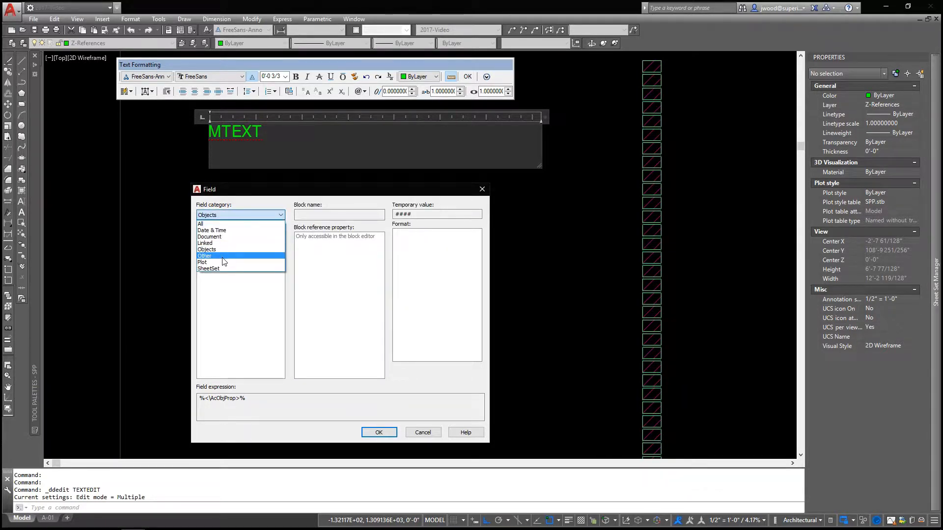
click(225, 257)
click(240, 216)
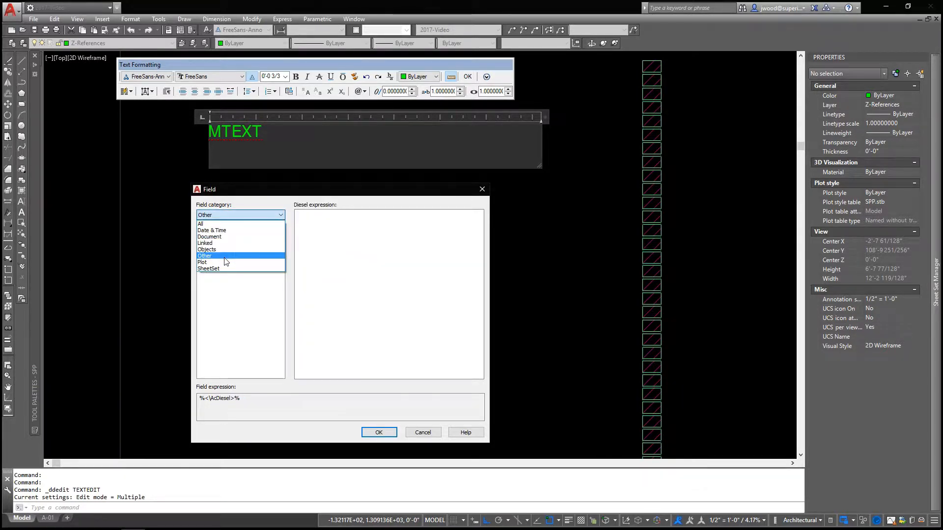
click(240, 217)
click(240, 216)
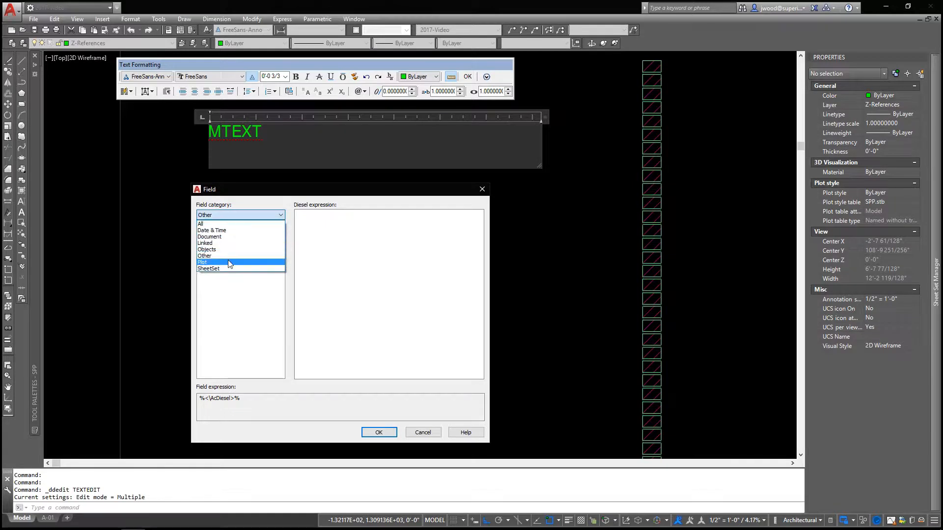
click(226, 270)
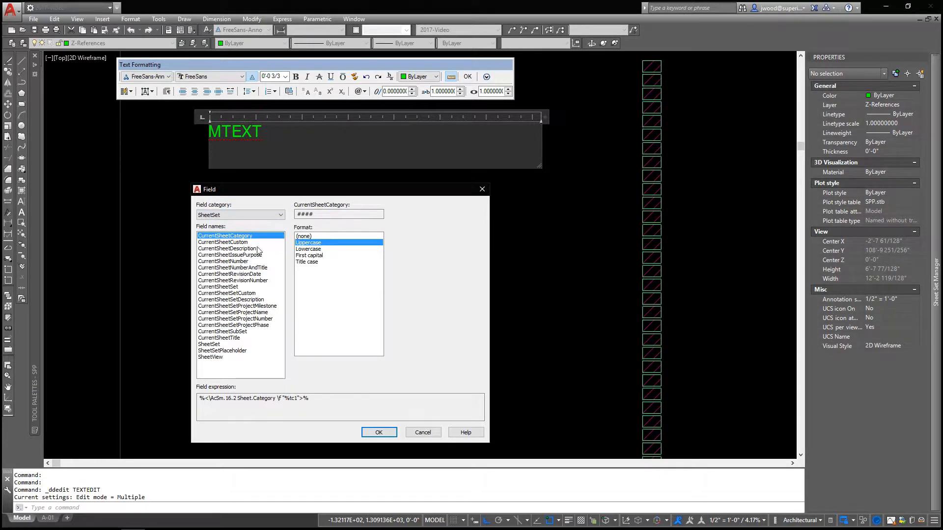
click(235, 216)
click(240, 260)
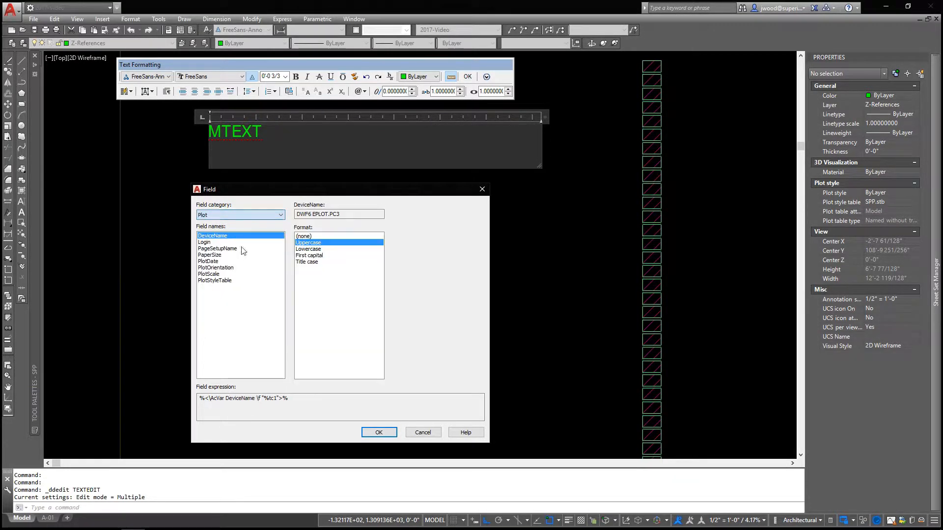
click(244, 217)
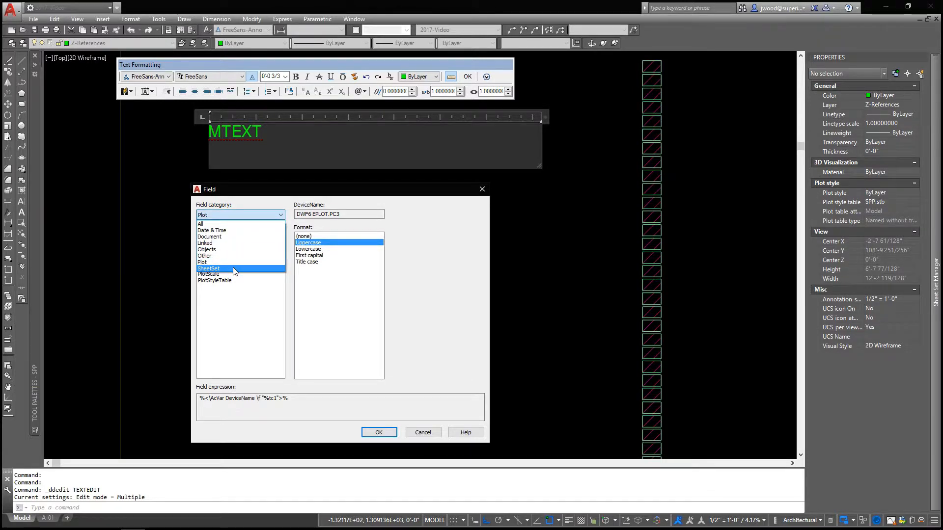
click(233, 268)
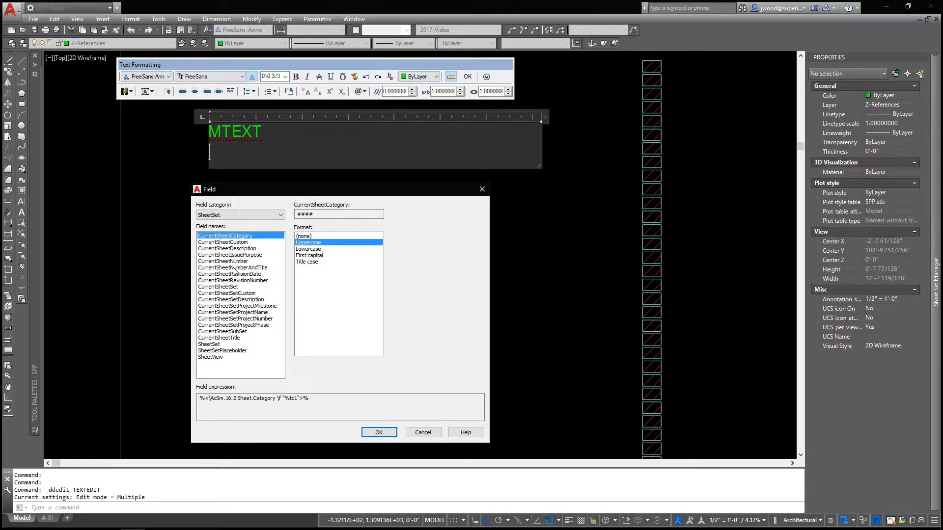
Insert the Title field from the All category in Uppercase format on the second line of the text
click(235, 215)
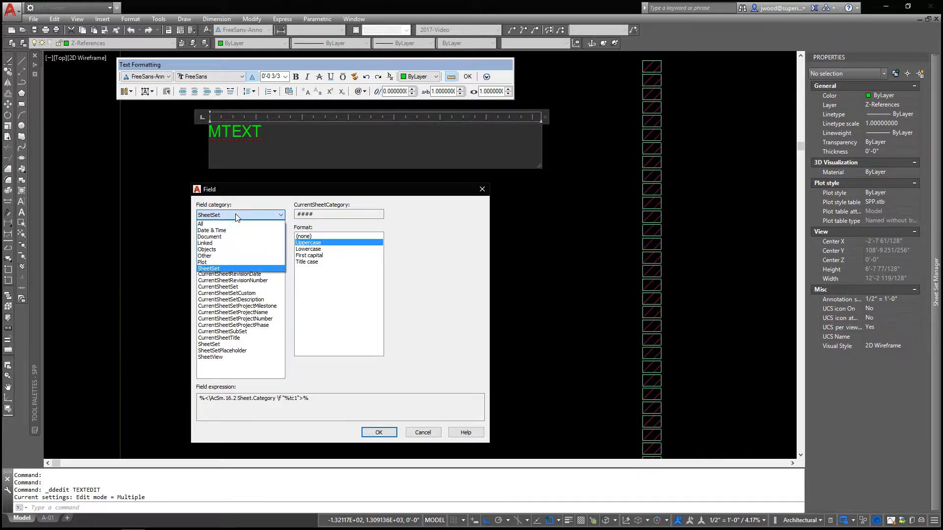
click(265, 224)
drag(281, 250, 283, 351)
click(216, 370)
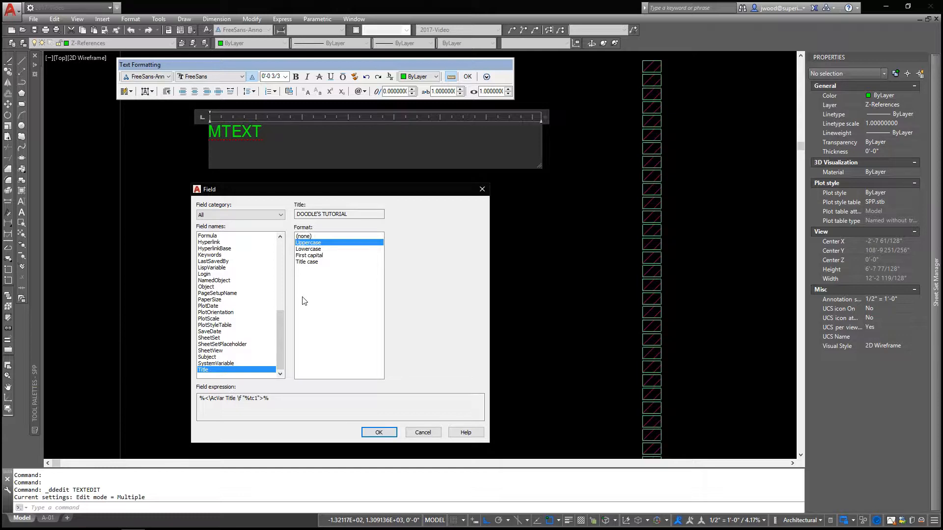
click(367, 214)
drag(368, 213, 302, 214)
click(360, 216)
click(309, 236)
click(315, 250)
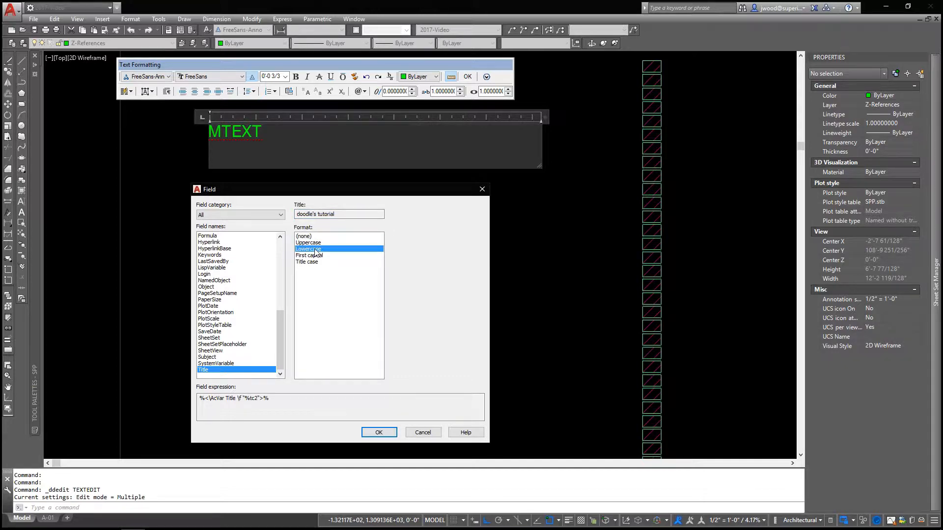
click(317, 242)
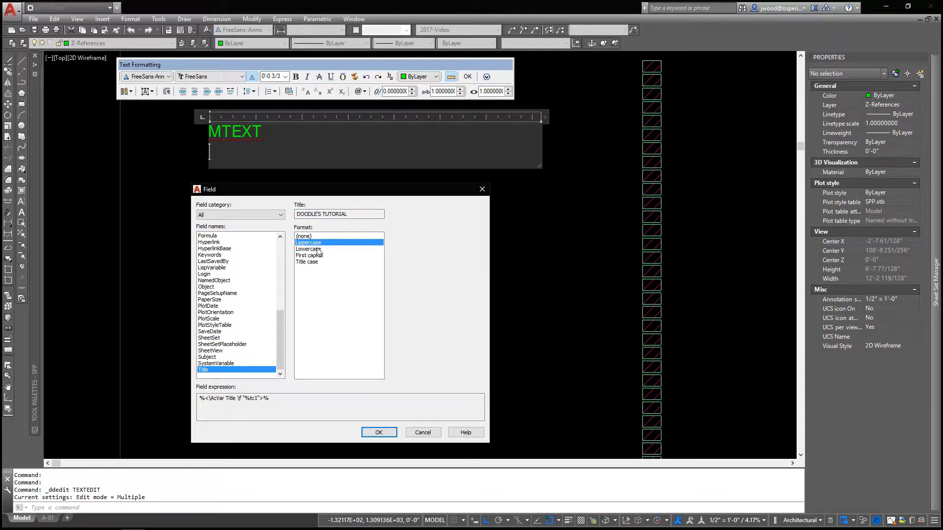
click(377, 432)
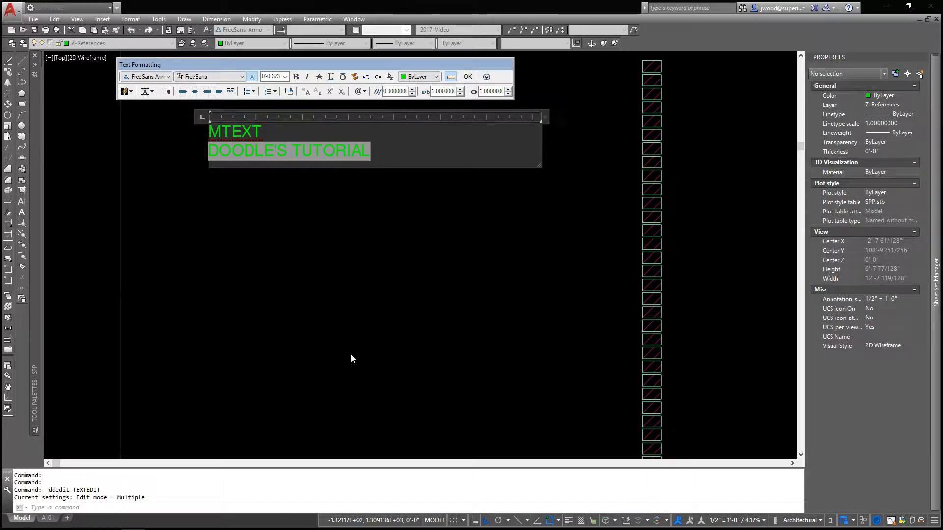
Select the field text on the second line, close the text editor, and end text editing
drag(374, 154, 217, 153)
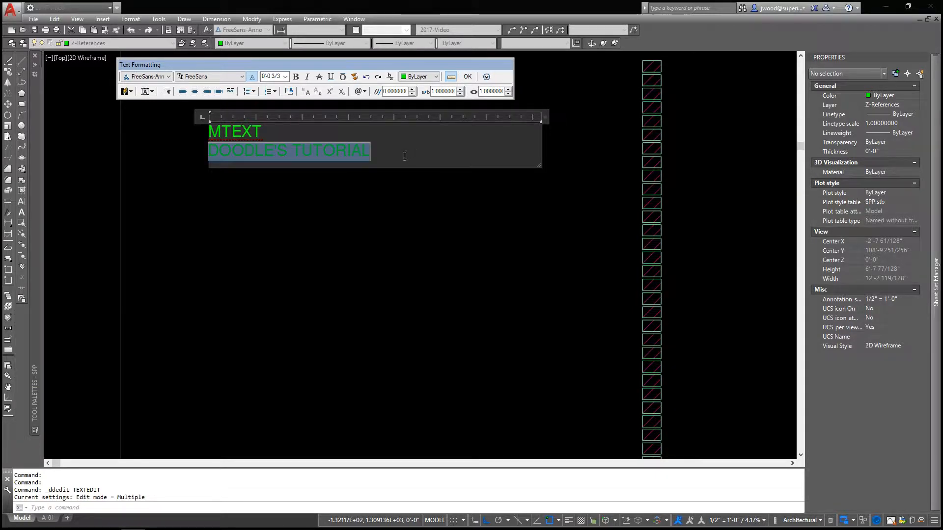
click(386, 193)
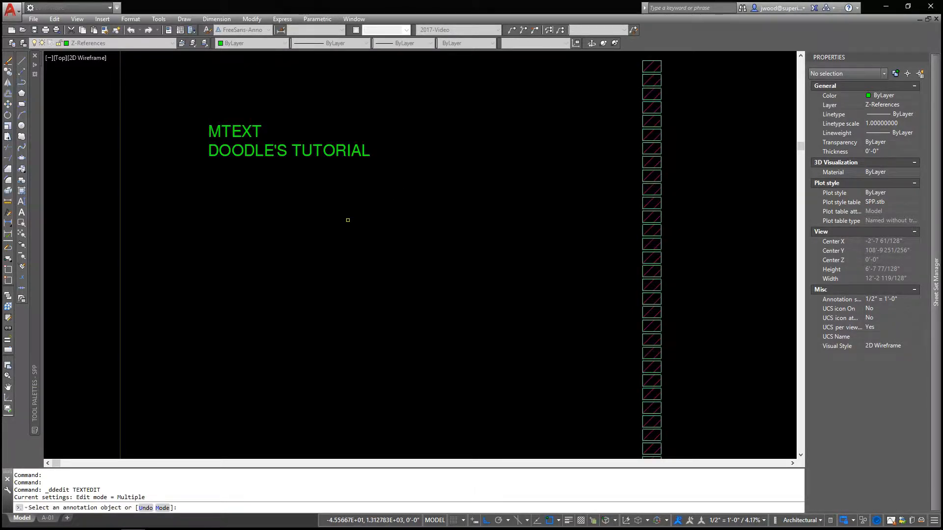
key(Return)
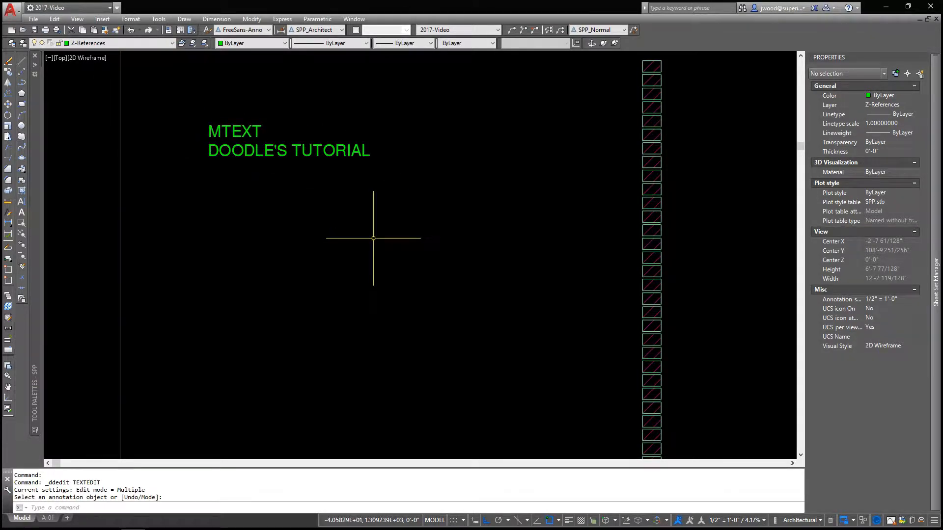
Set FIELDDISPLAY to 1 to shade field text in the drawing, and turn the shading back off
text(fielddisplay)
key(Return)
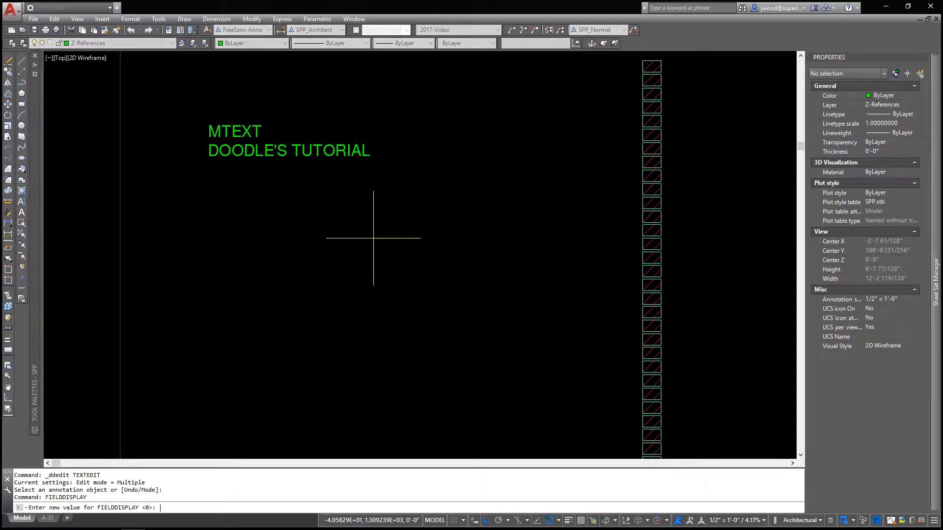
text(1)
key(Return)
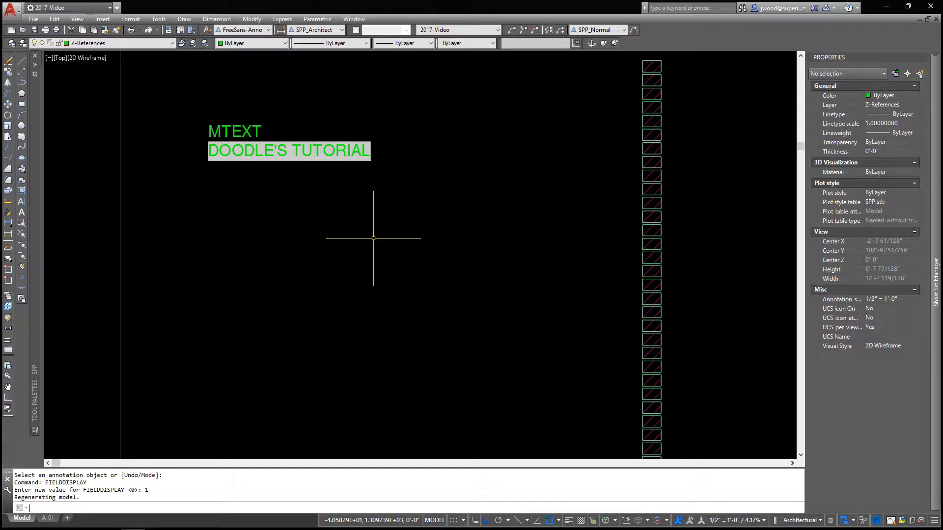
key(Return)
key(Return)
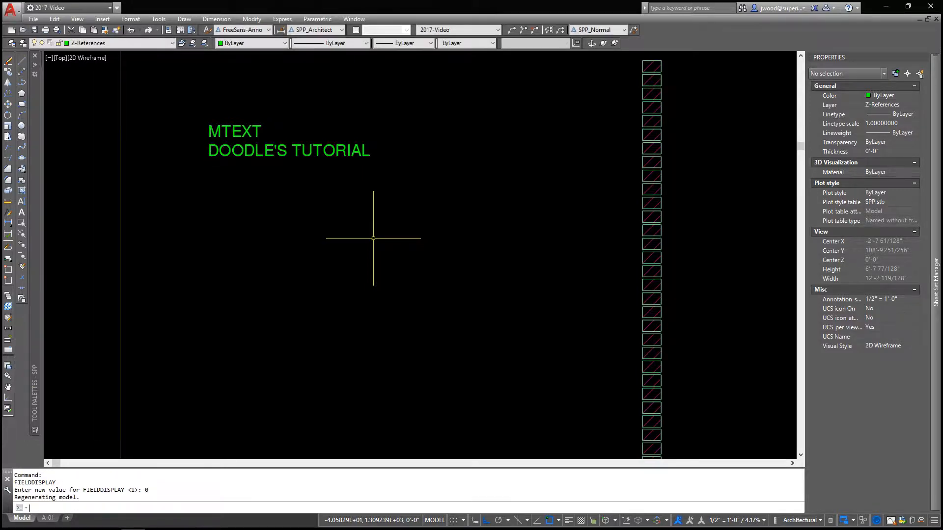
Open the two-line text for editing to check the field's shading, and close the editor
double_click(285, 151)
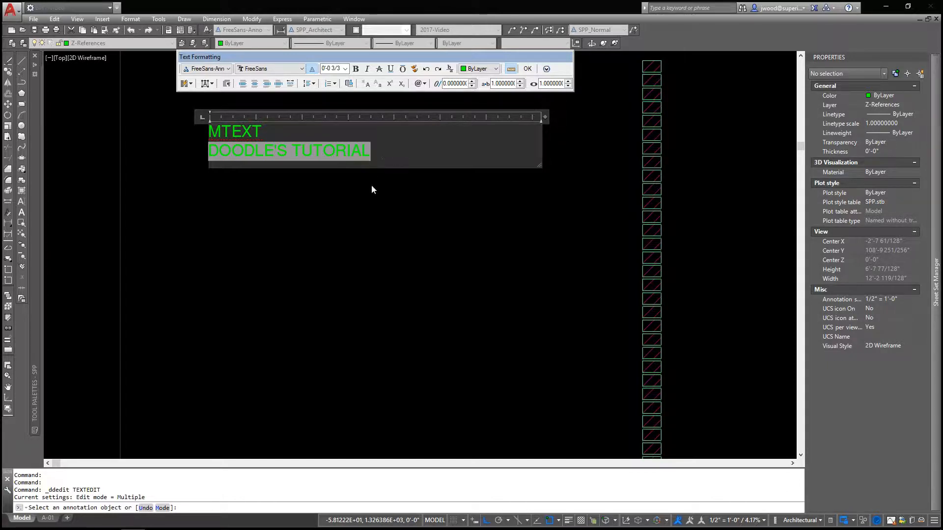
click(361, 198)
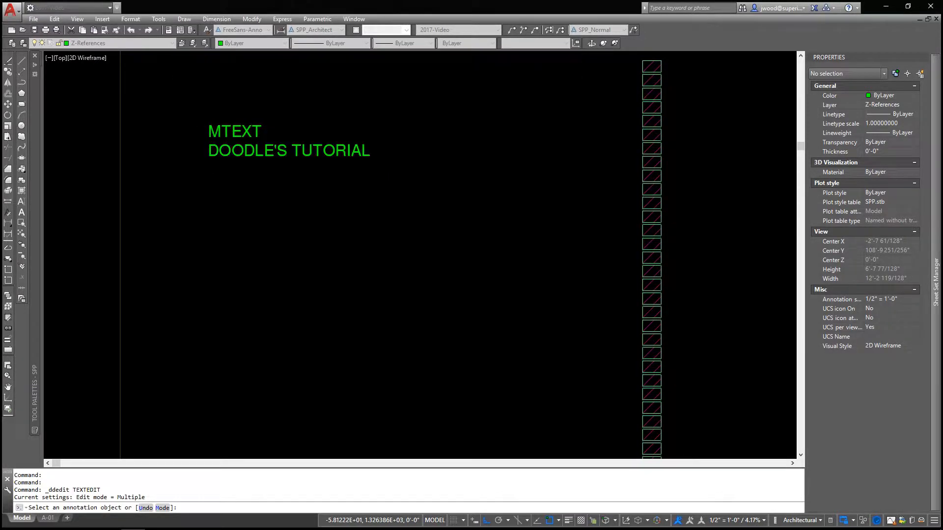
End text editing, open the drawing properties with DWGPROPS, and review the drawing's title, general file information and statistics
key(Return)
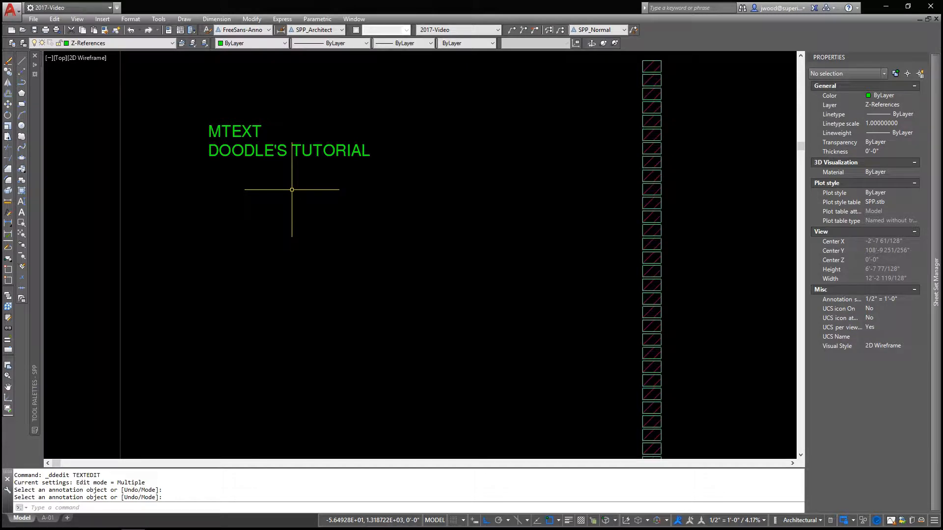
text(DWGp)
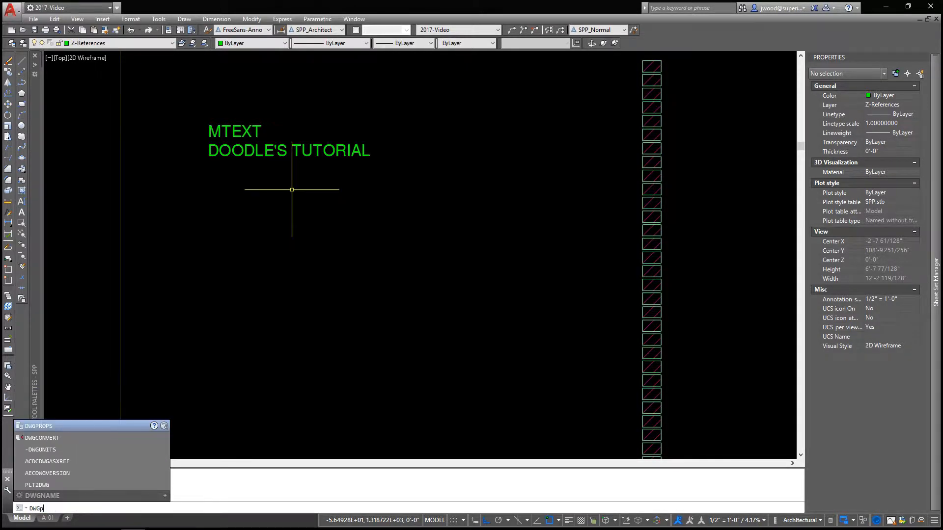
text(rops)
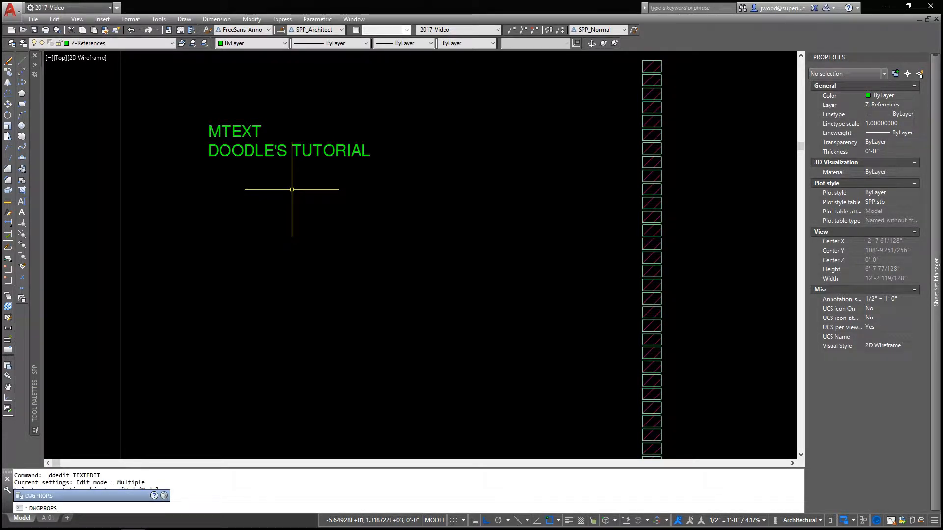
key(Return)
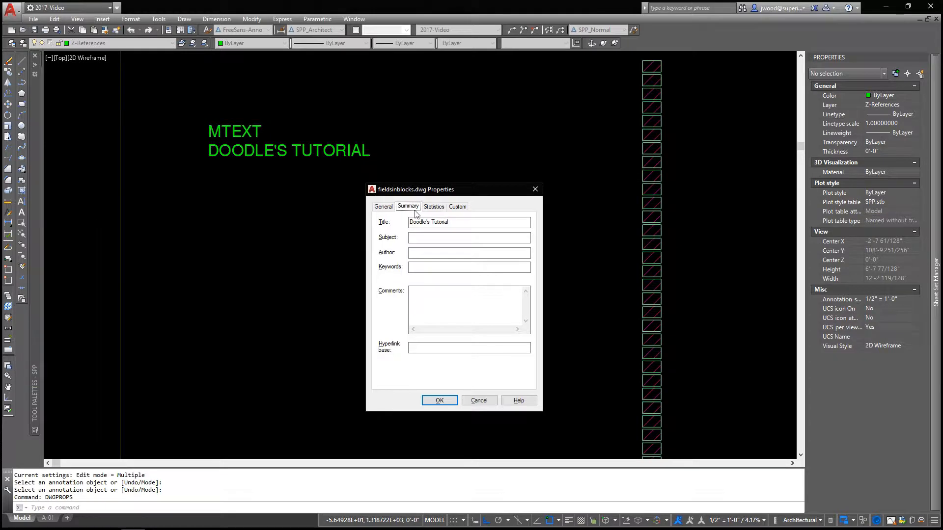
drag(462, 223, 411, 223)
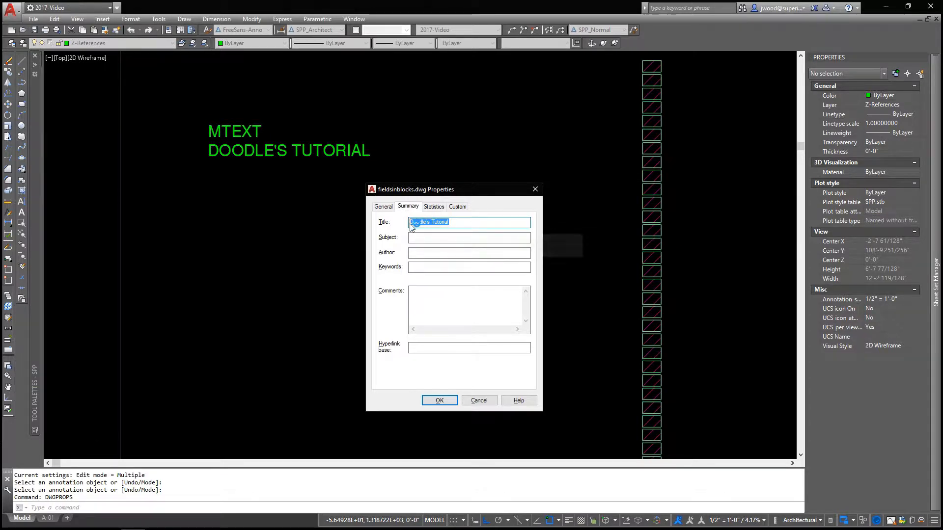
click(465, 222)
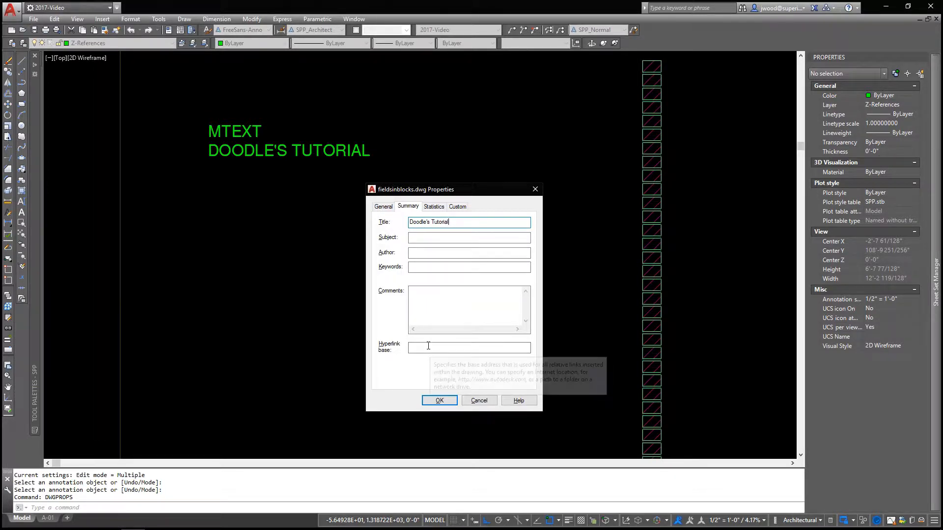
click(383, 206)
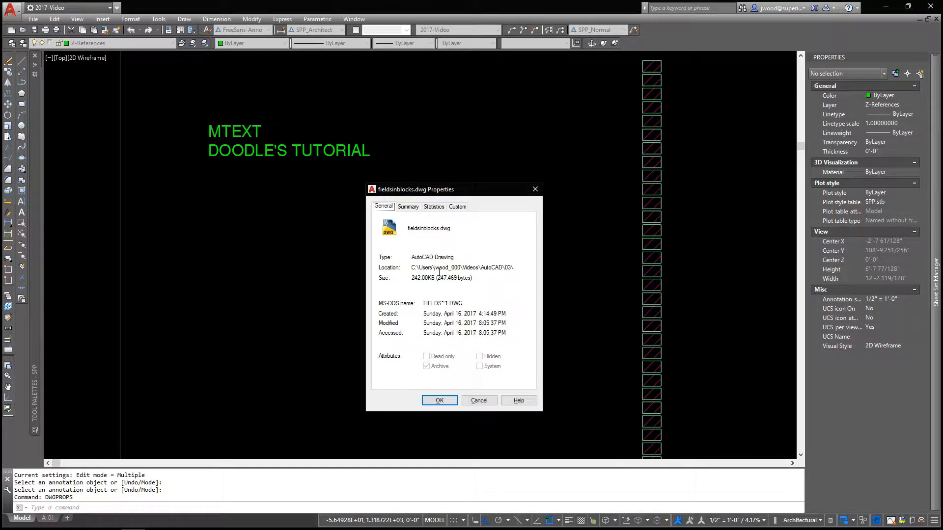
click(409, 206)
click(439, 207)
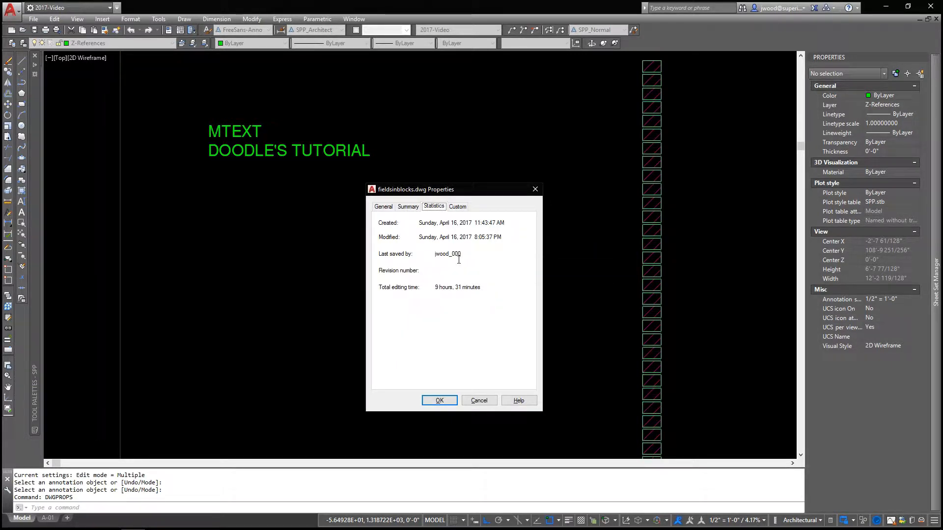
mouse_move(459, 260)
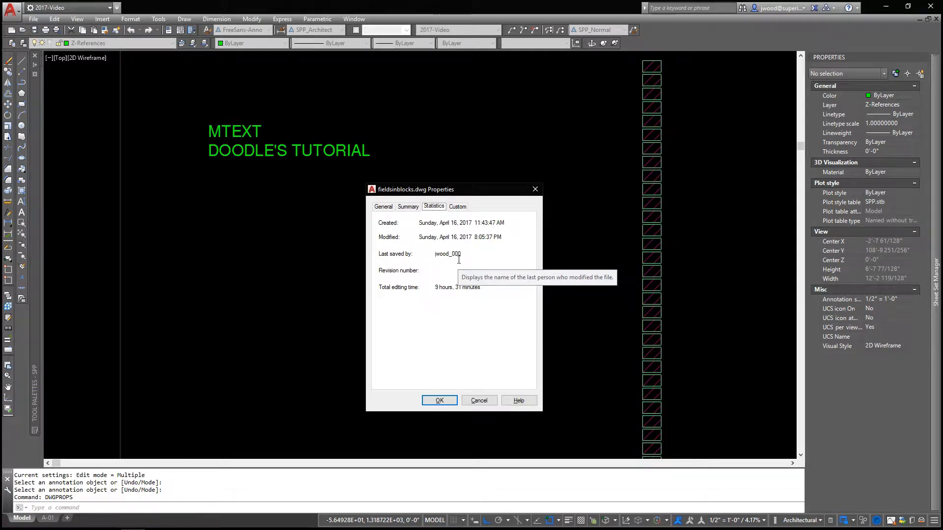
Add a custom drawing property named Current Mood with the value Peachy Keen, and accept the drawing properties
click(459, 207)
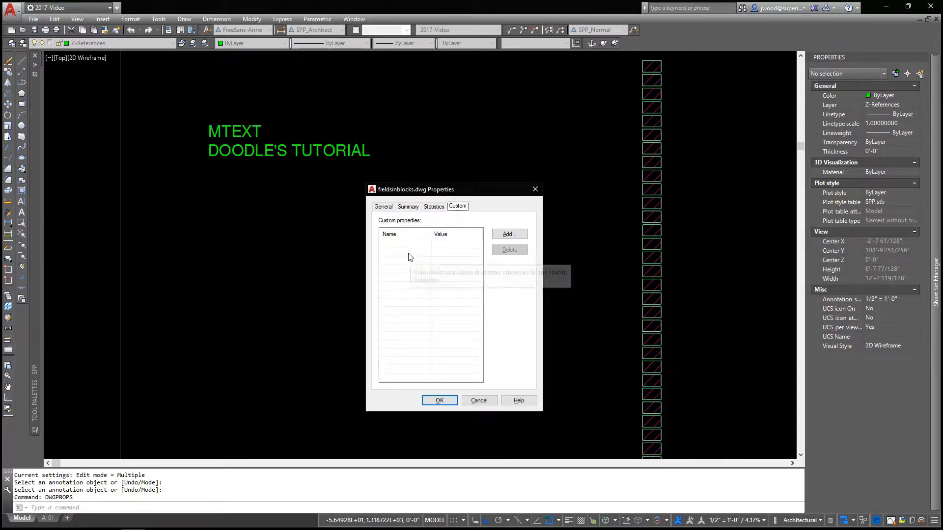
click(509, 235)
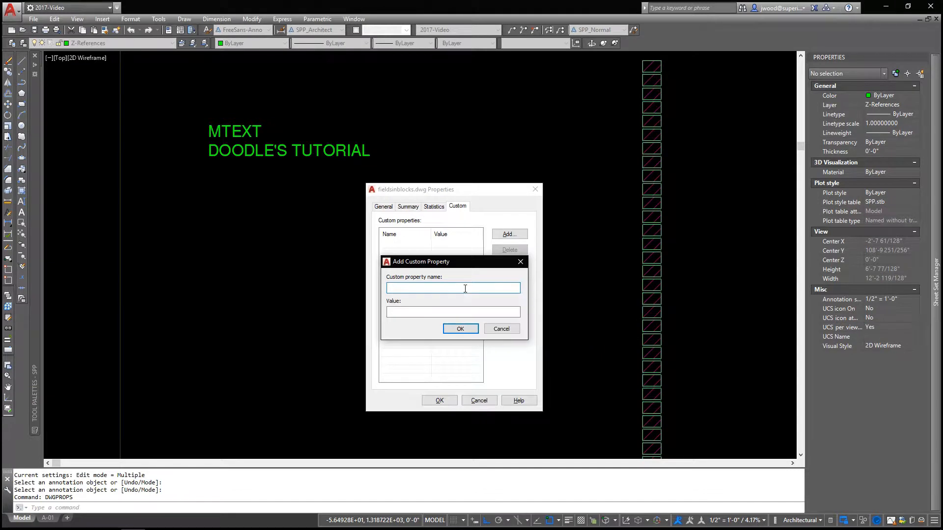
text(Current Mood)
key(Tab)
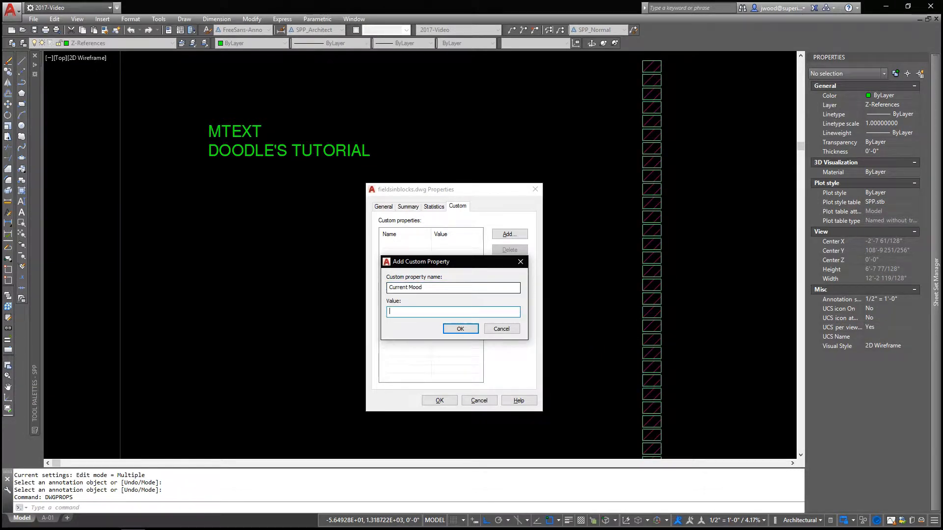
text(Peachy Keen)
click(474, 330)
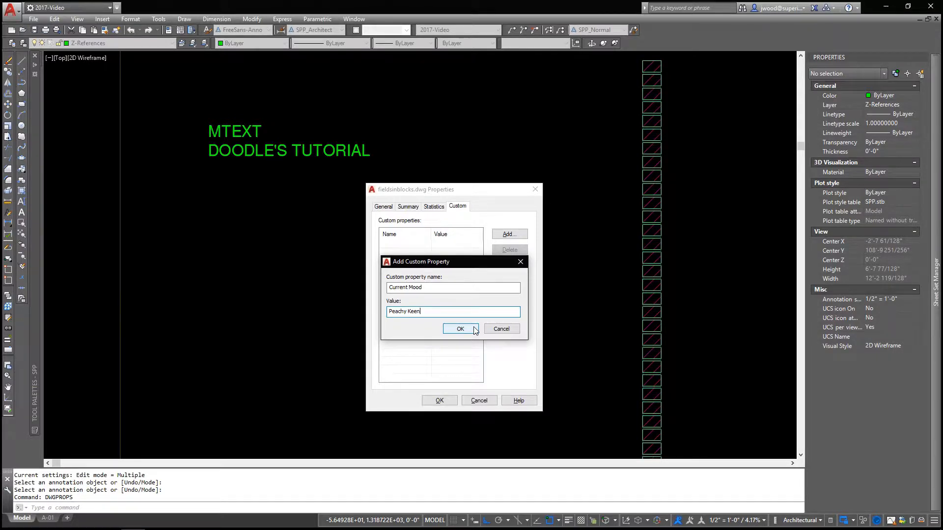
click(460, 330)
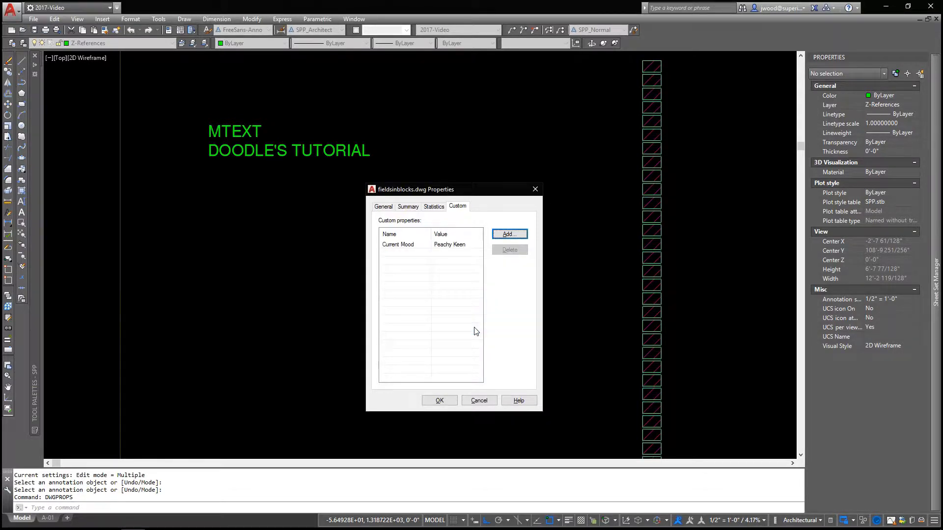
click(449, 245)
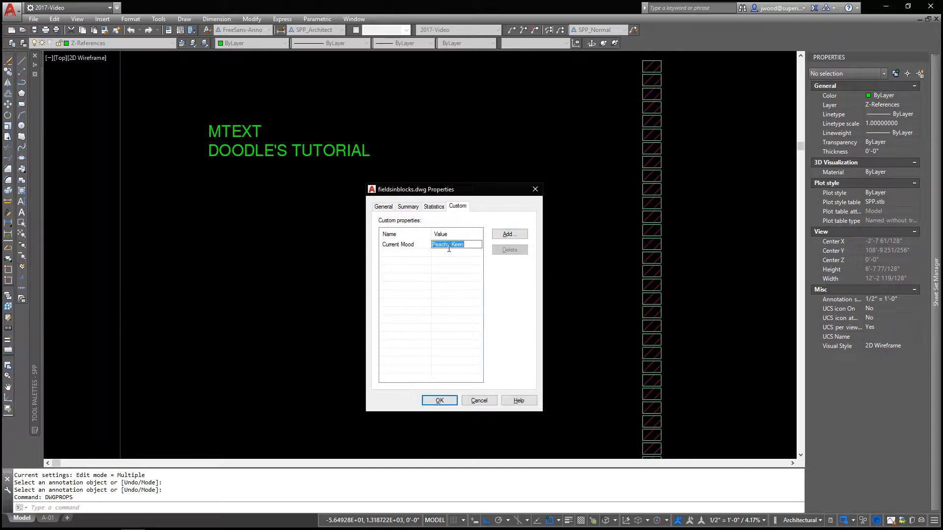
click(438, 400)
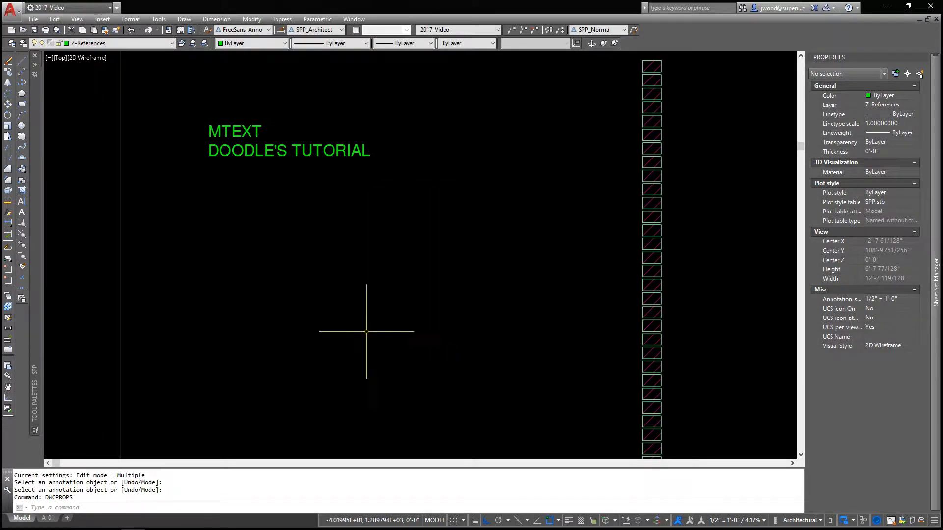
Change the second line's Title field to the Current Mood field from the Document category in Uppercase format, and finish text editing
click(8, 223)
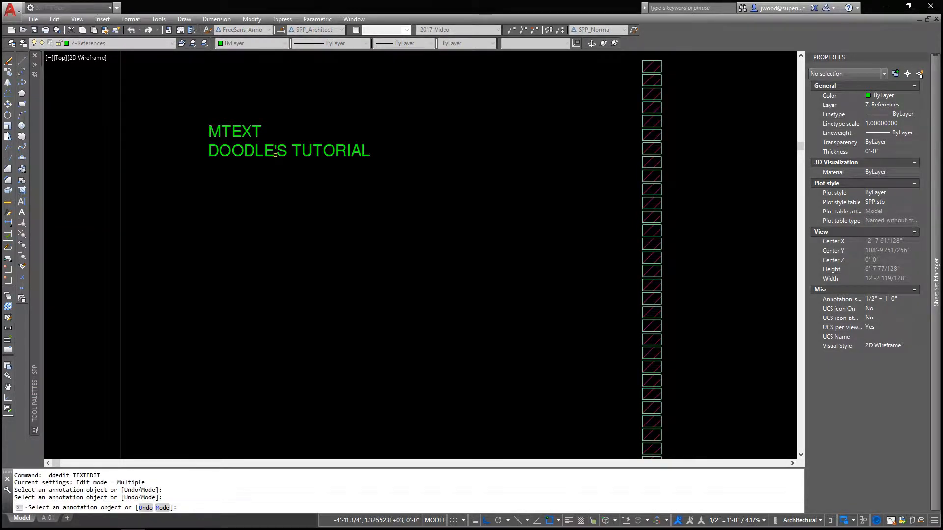
click(264, 156)
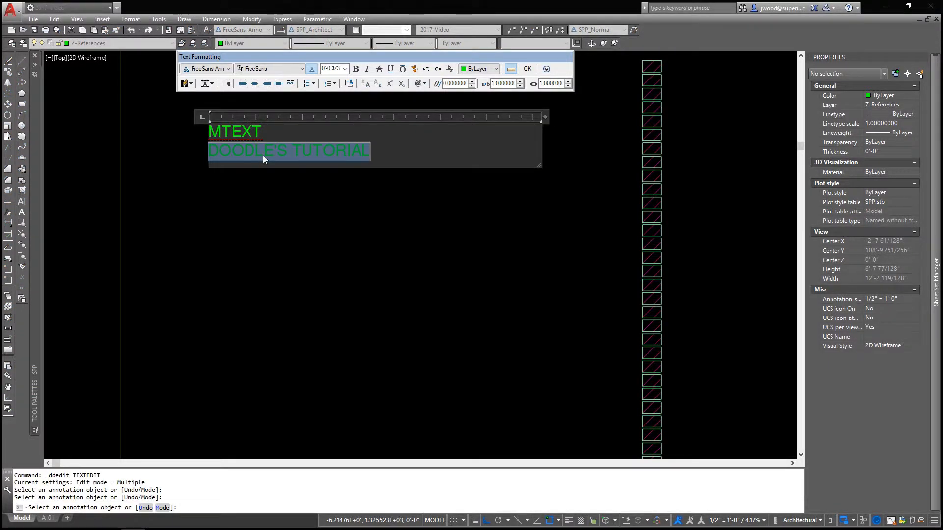
right_click(264, 156)
click(288, 220)
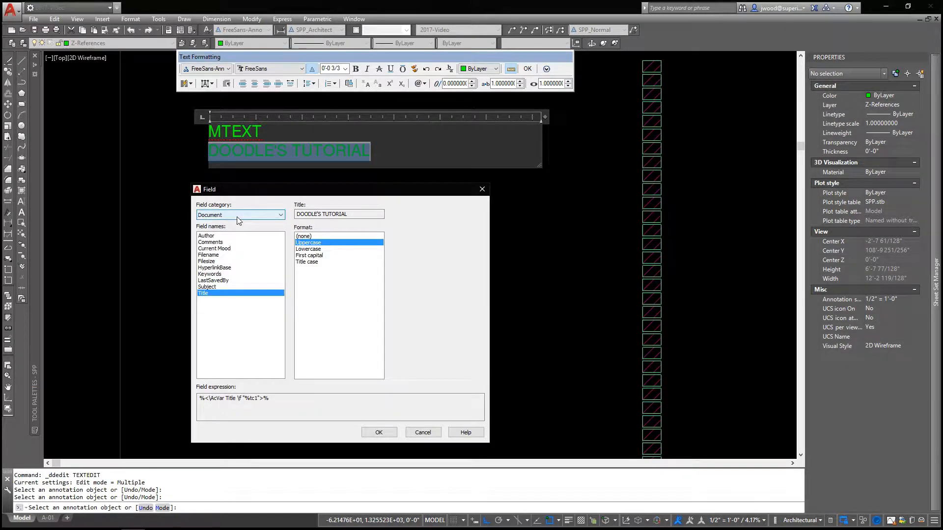
click(239, 216)
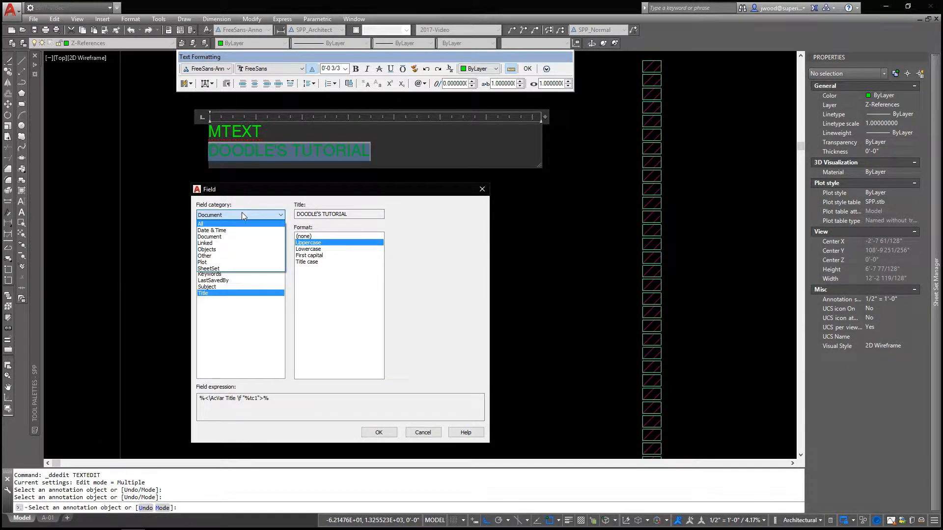
click(242, 214)
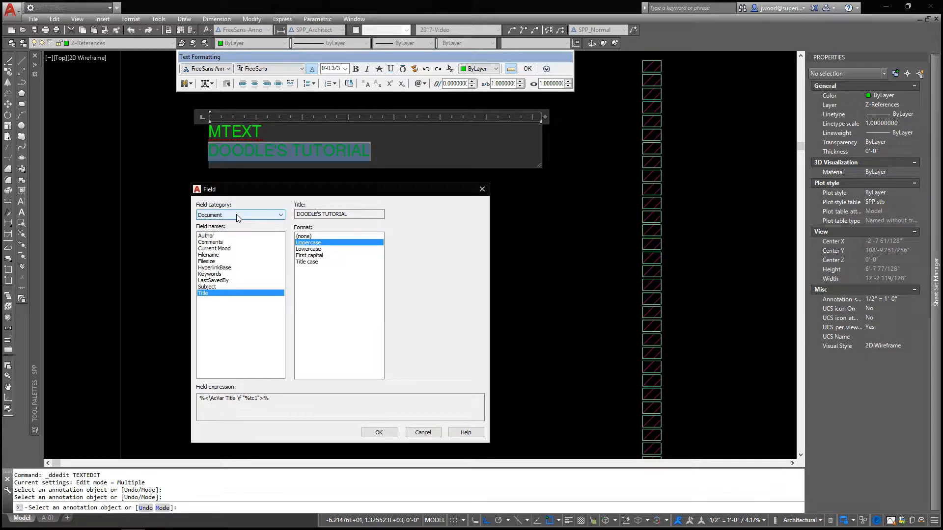
click(219, 249)
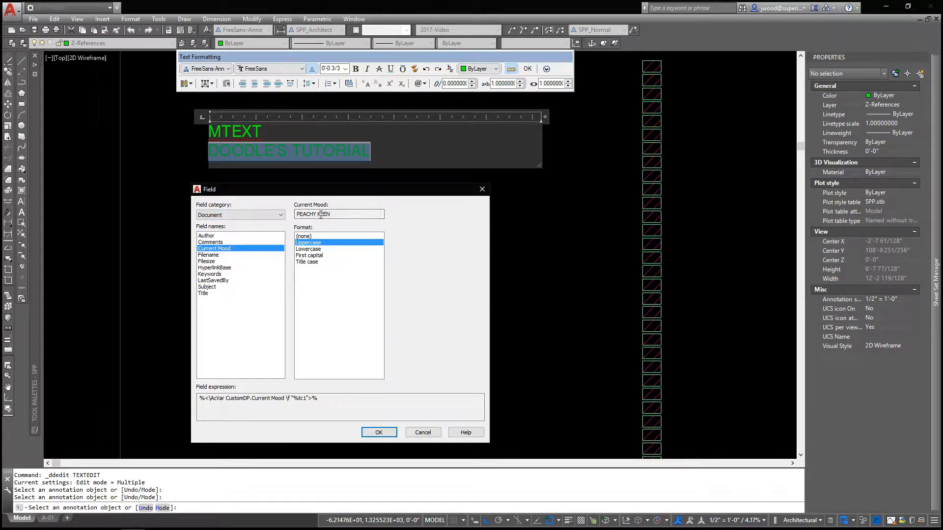
click(378, 432)
right_click(325, 326)
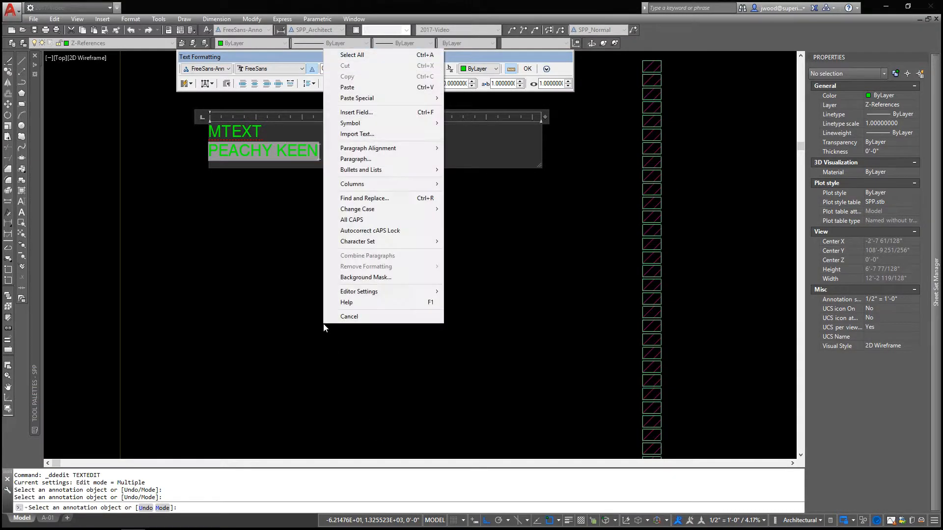
click(255, 319)
click(256, 320)
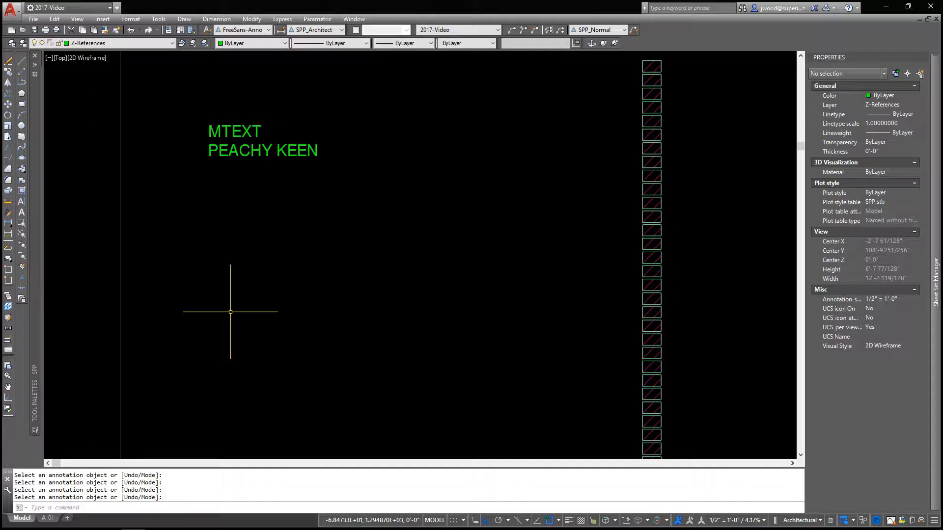
key(Return)
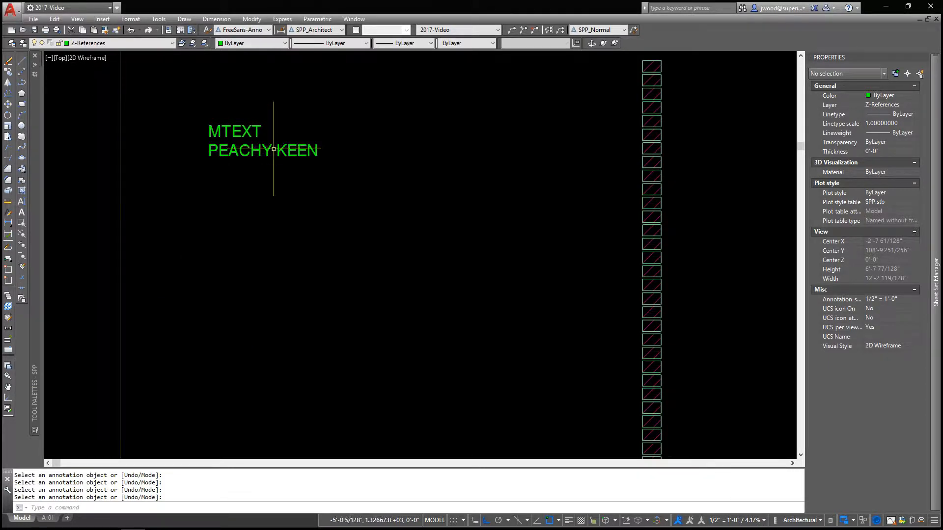
Use DWGPROPS to set the Current Mood custom property's value to "Oh yeah Monda", and accept the drawing properties
click(274, 152)
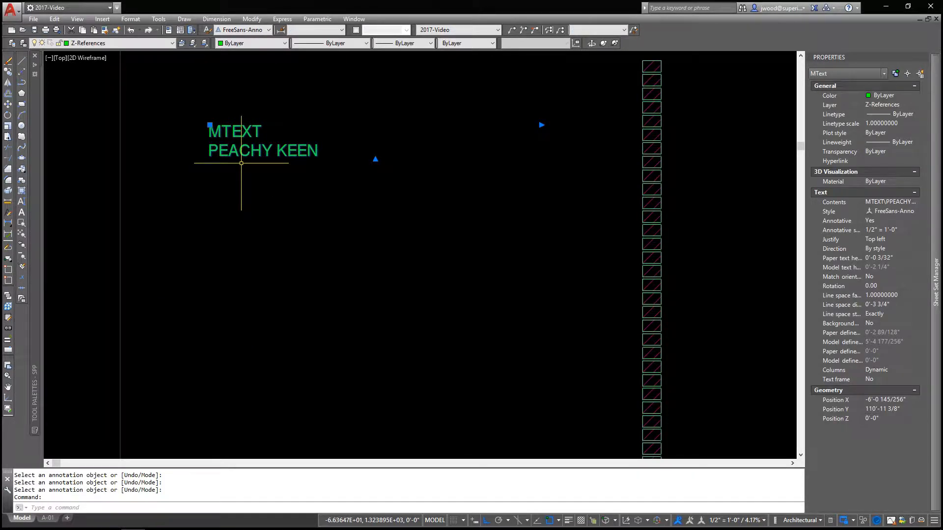
key(Escape)
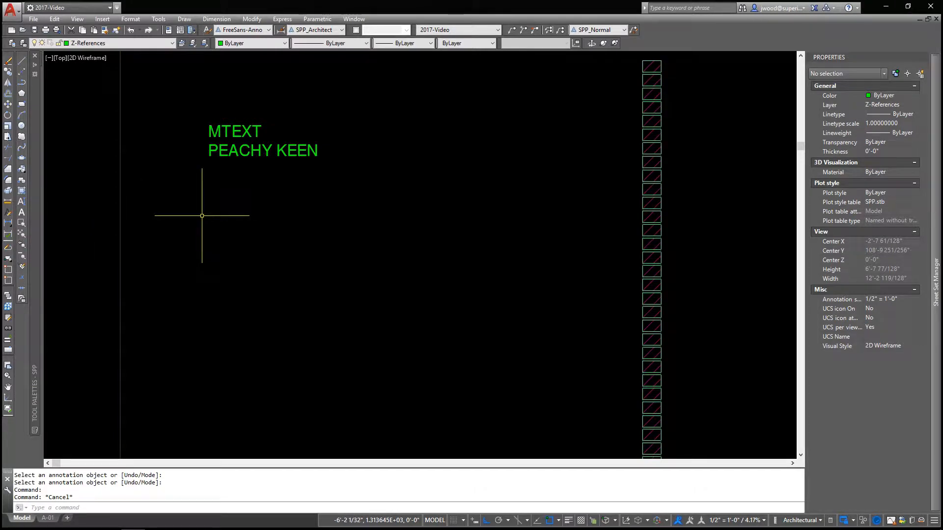
text(dwgprops)
key(Return)
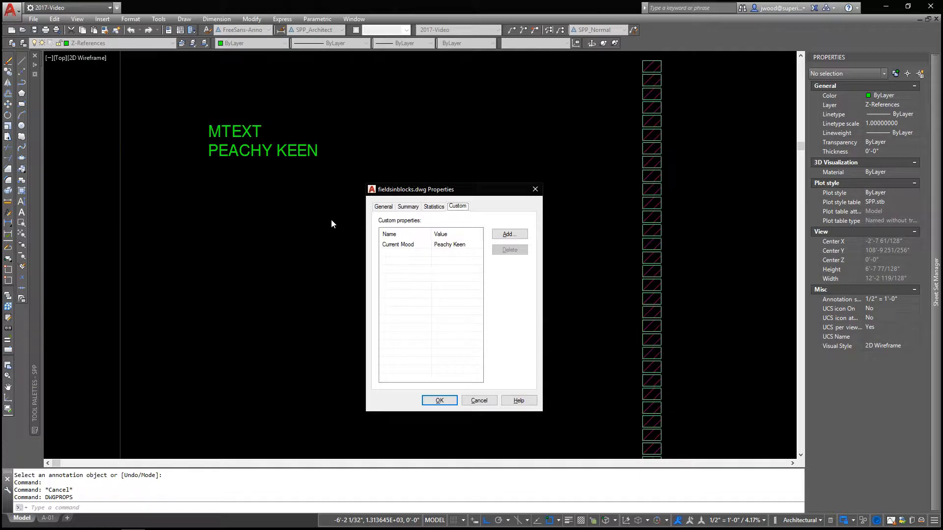
double_click(448, 244)
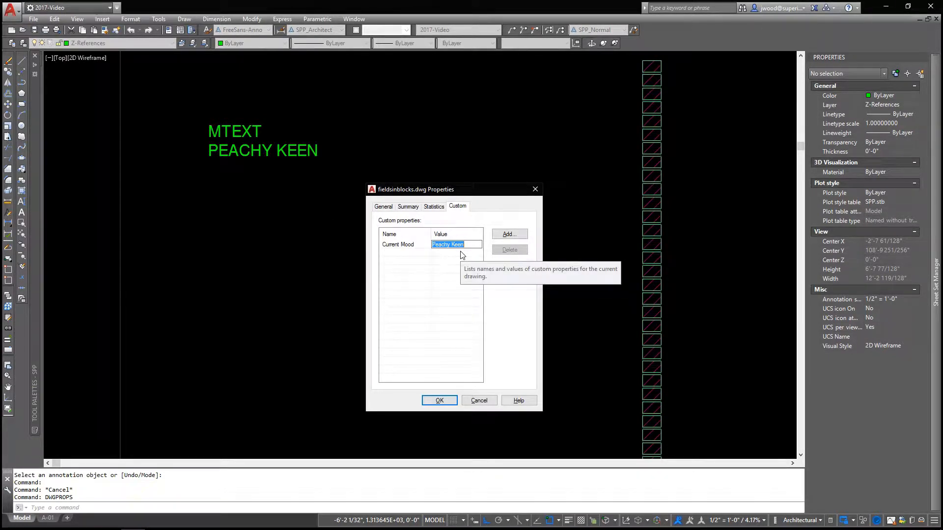
text(Oh )
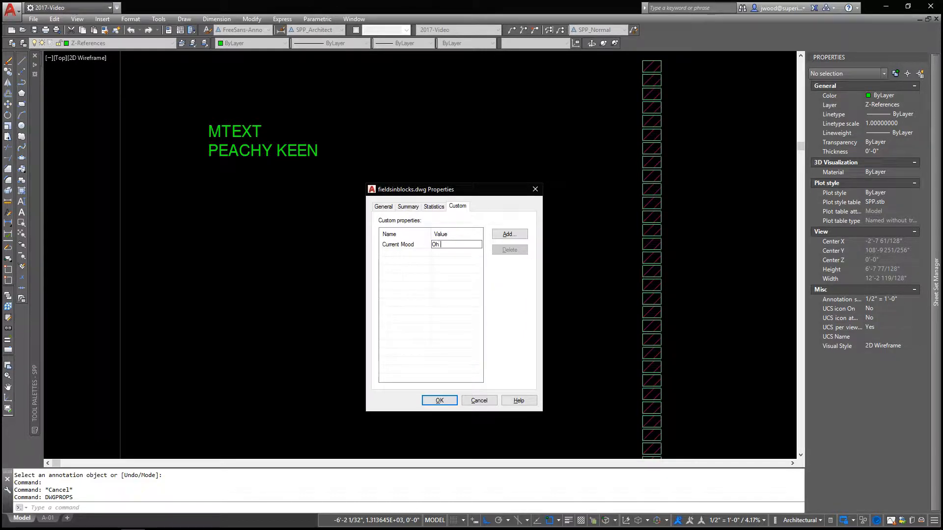
text(yeah Monday)
click(447, 403)
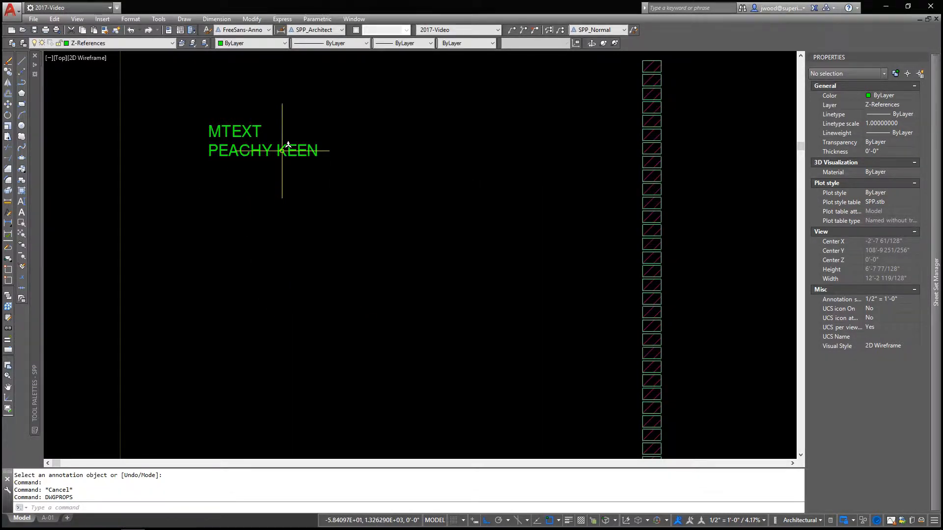
Check the second line's field text and the current setting of the FIELDEVAL system variable, and cancel the command
click(254, 149)
key(Escape)
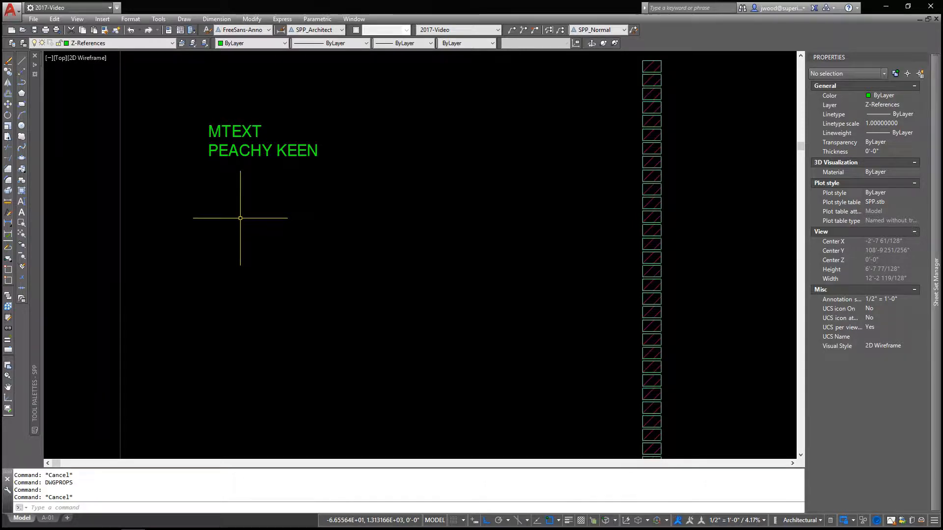
text(fieldeval)
key(Return)
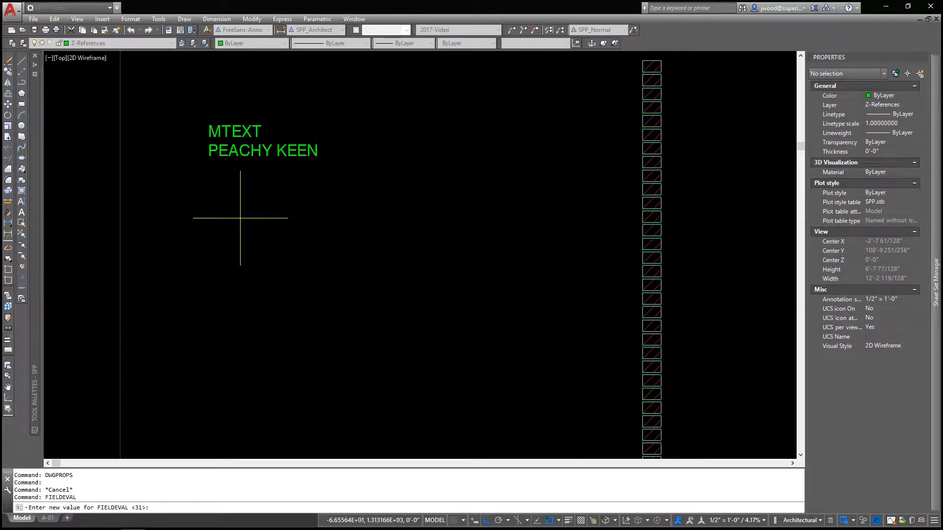
key(Escape)
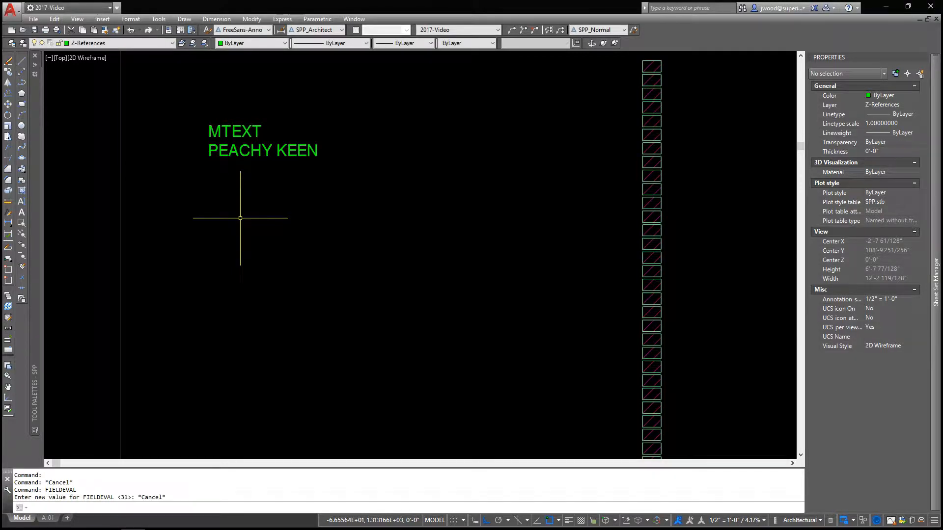
key(Escape)
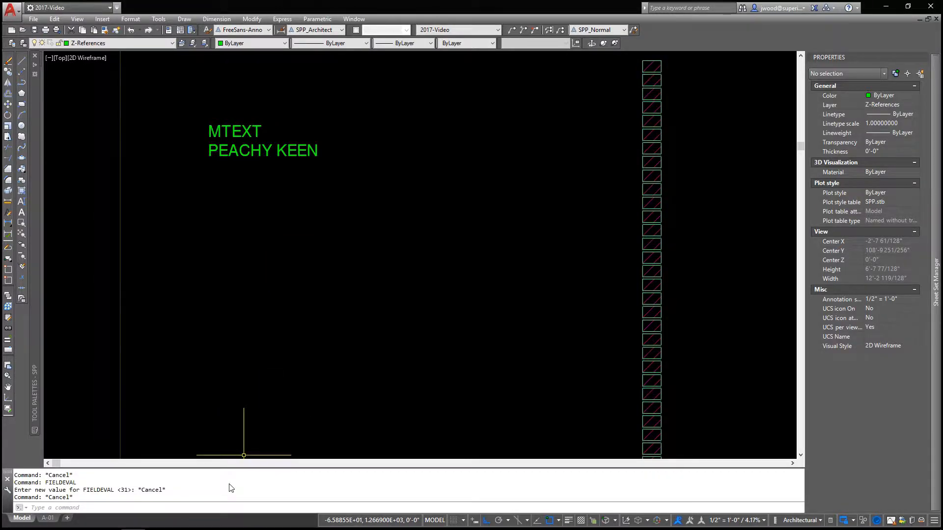
Switch to the browser and examine Autodesk's article on field backgrounds and the FIELDEVAL table of update values
mouse_move(231, 527)
click(303, 521)
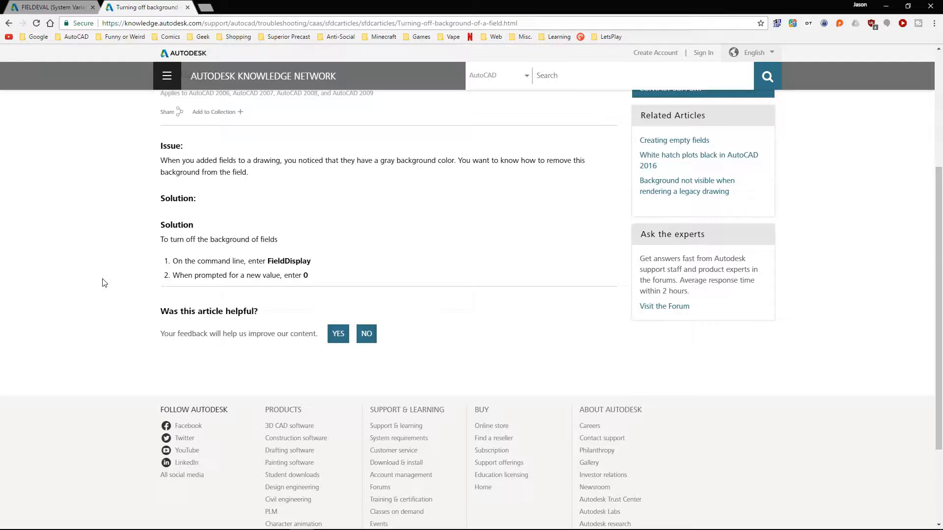
scroll(339, 269, up, 4)
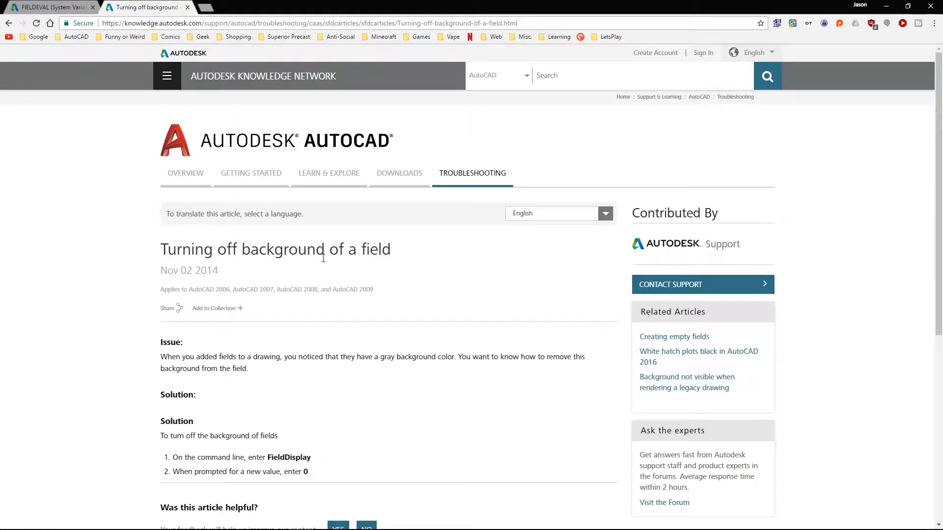
click(51, 8)
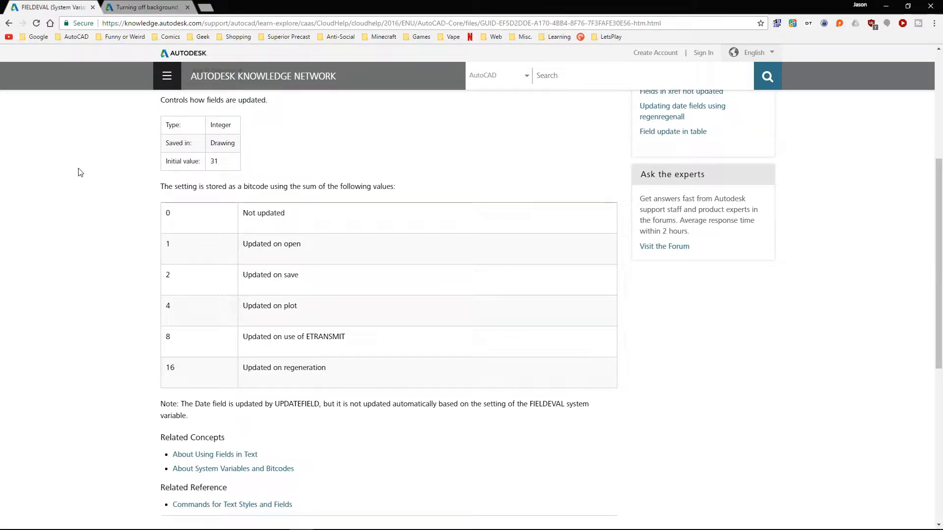
drag(307, 217, 148, 206)
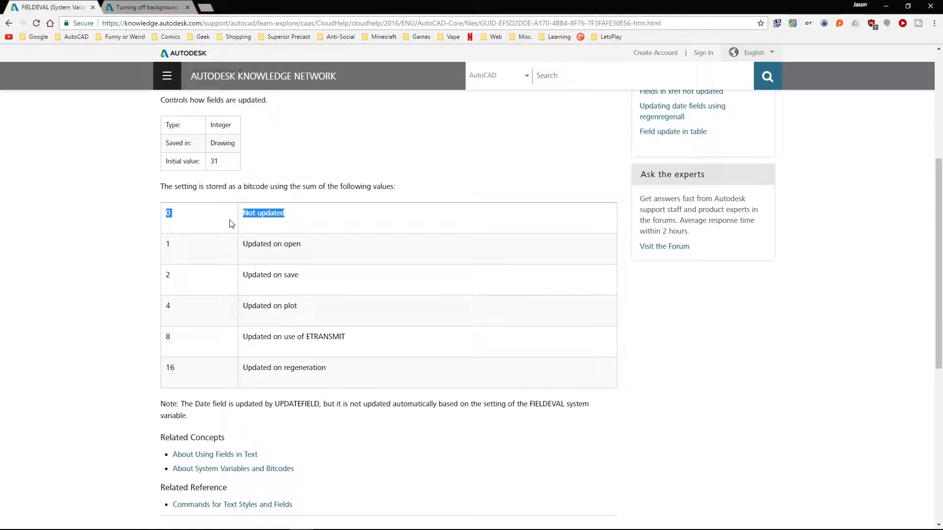
drag(307, 248, 188, 333)
click(188, 332)
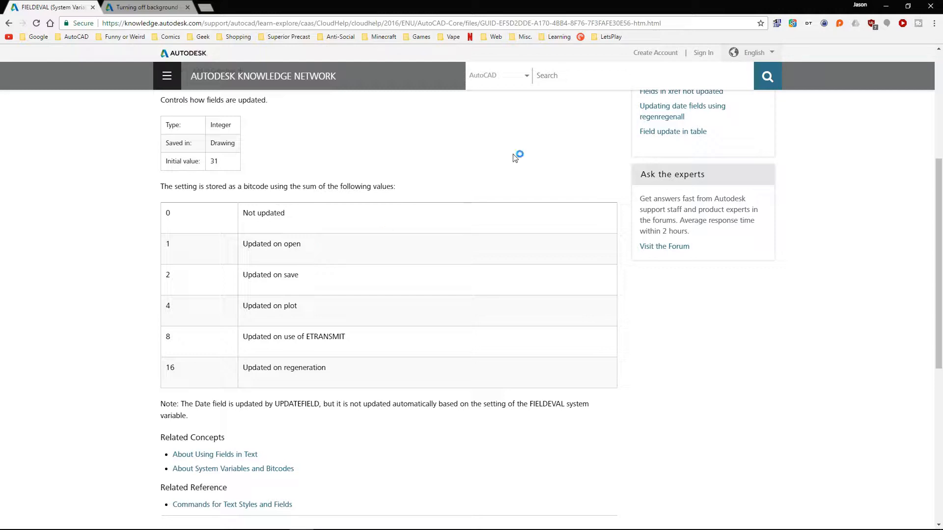
Switch back to AutoCAD and regenerate the model to update the second line's field text
click(886, 6)
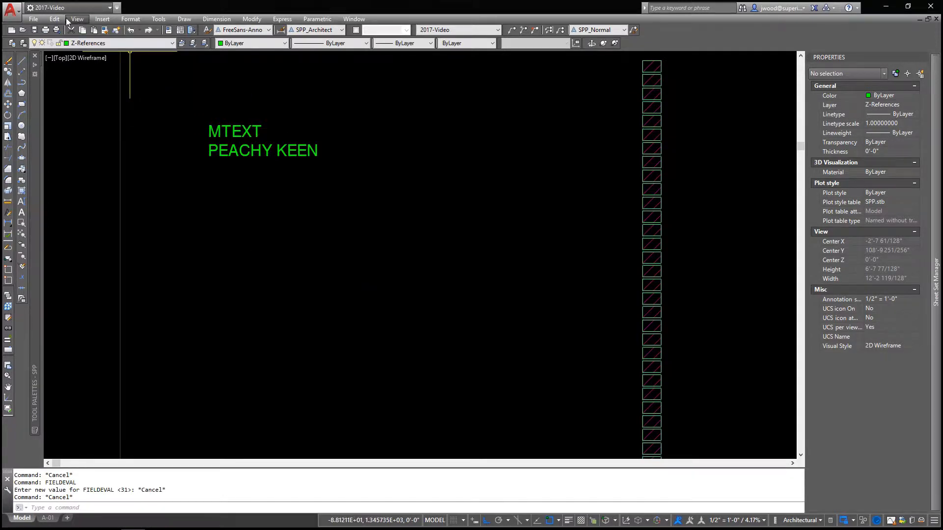
click(53, 20)
mouse_move(78, 20)
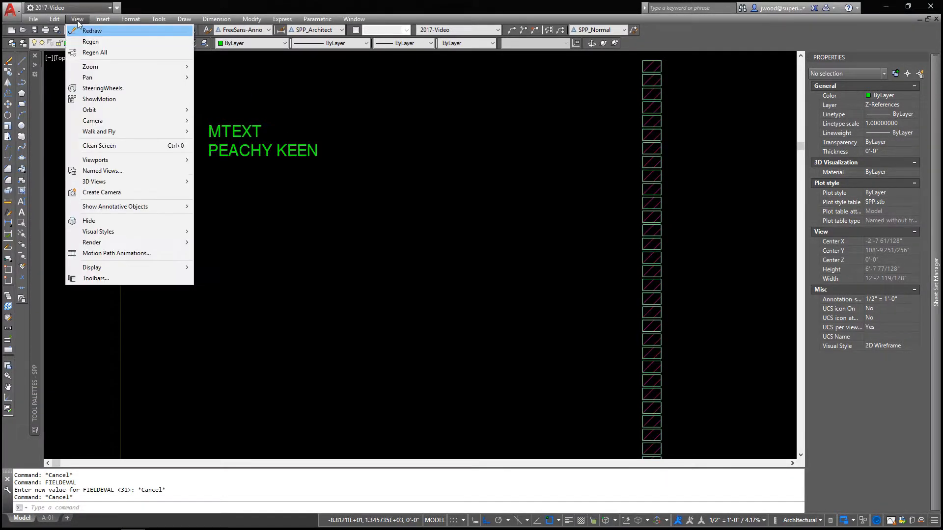
click(89, 42)
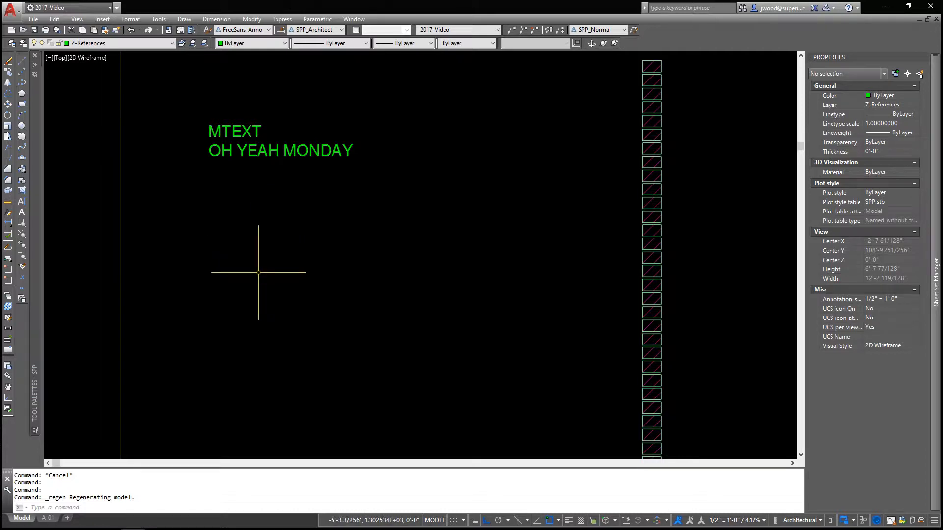
Open the TestField block definition in the Block Editor
click(22, 234)
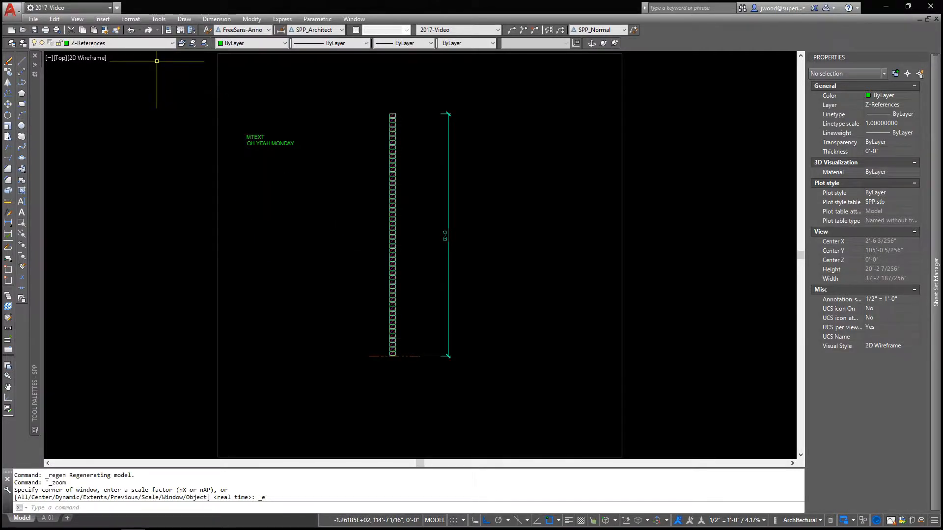
click(116, 30)
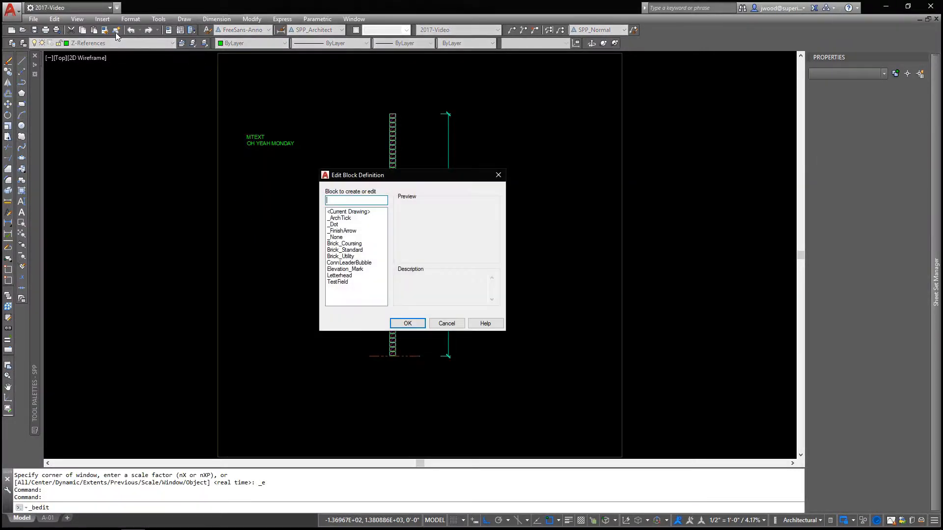
double_click(341, 283)
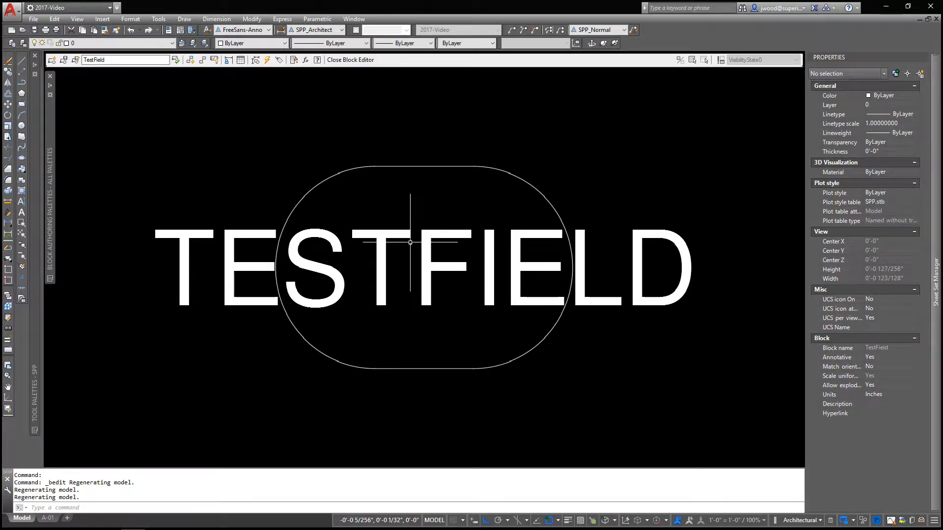
mouse_move(410, 242)
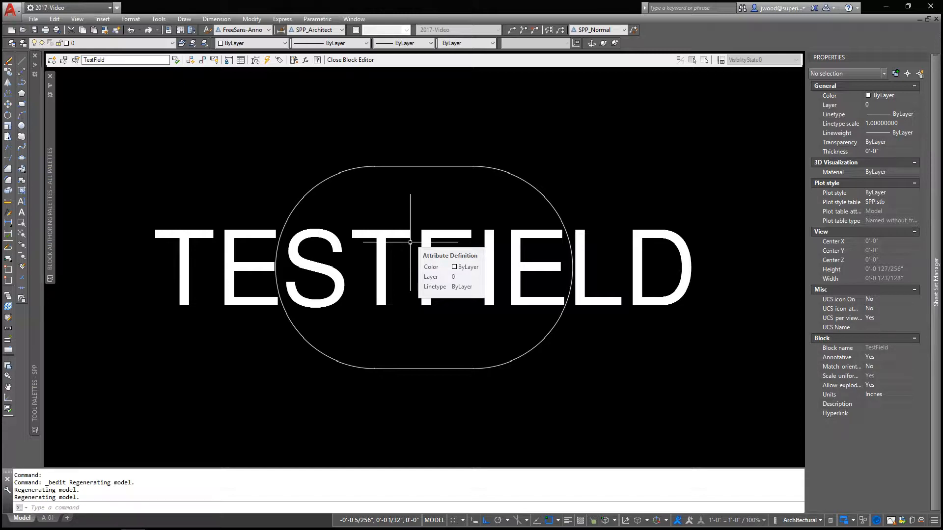
Edit the TESTFIELD attribute definition and start inserting a field into its default value
click(377, 224)
click(366, 241)
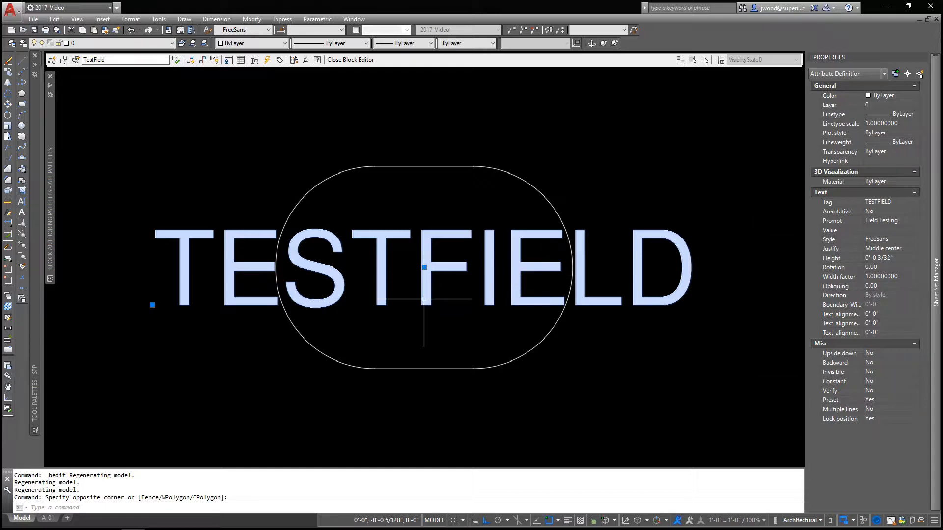
click(7, 213)
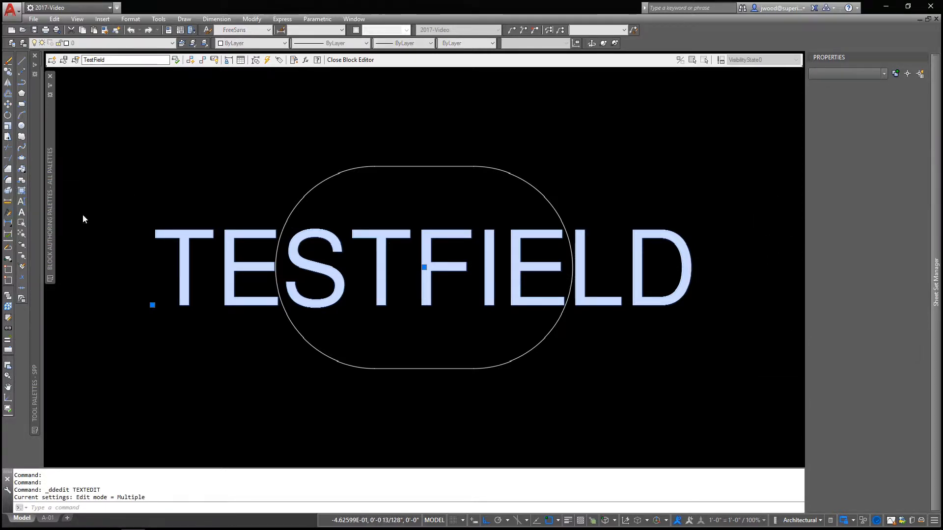
click(420, 254)
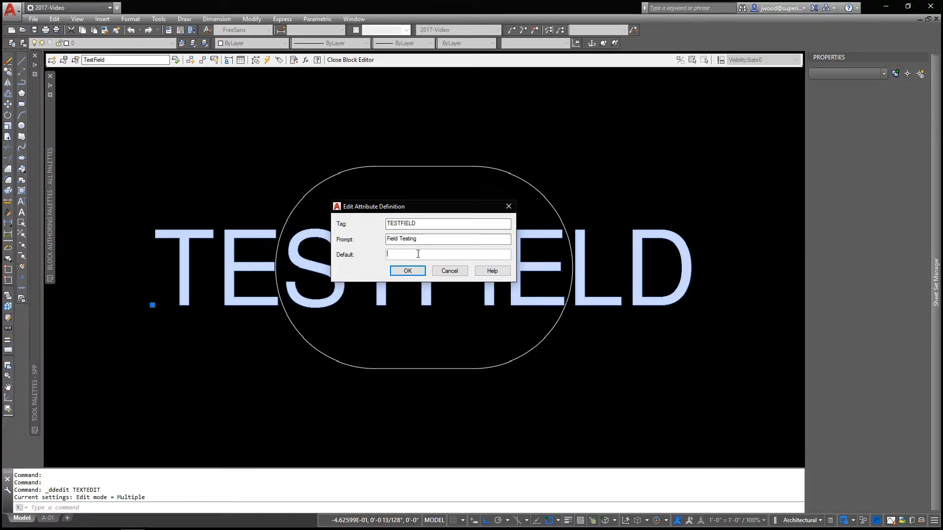
right_click(418, 254)
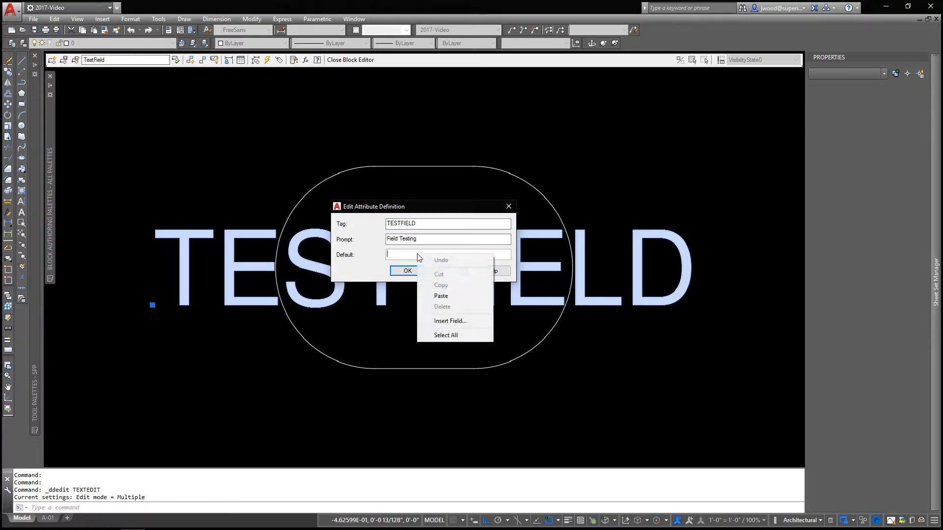
click(441, 321)
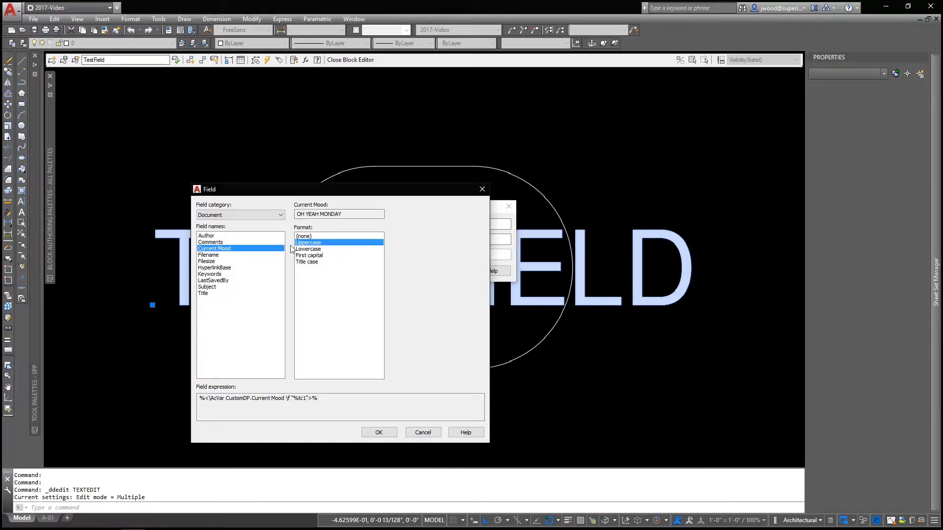
Choose the SystemVariable field from the All category with the ctab variable in Uppercase format, and accept the field
click(241, 215)
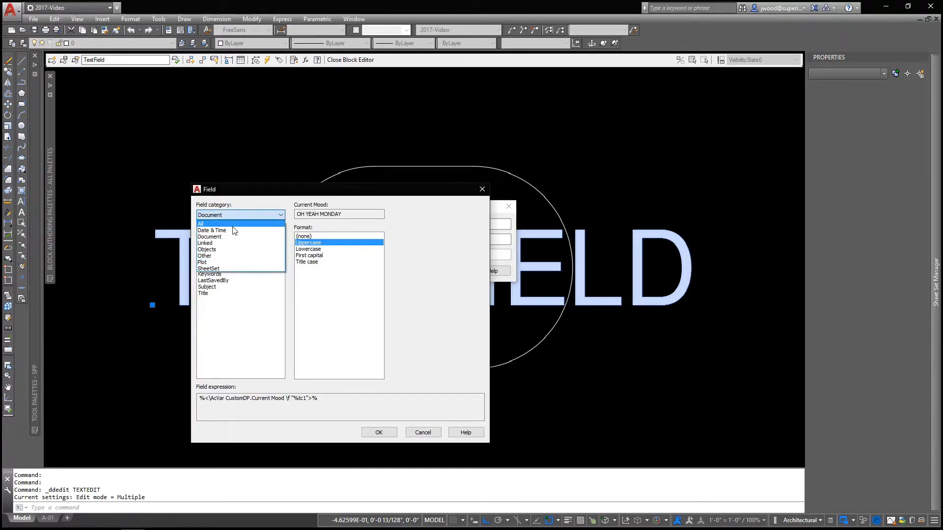
click(232, 224)
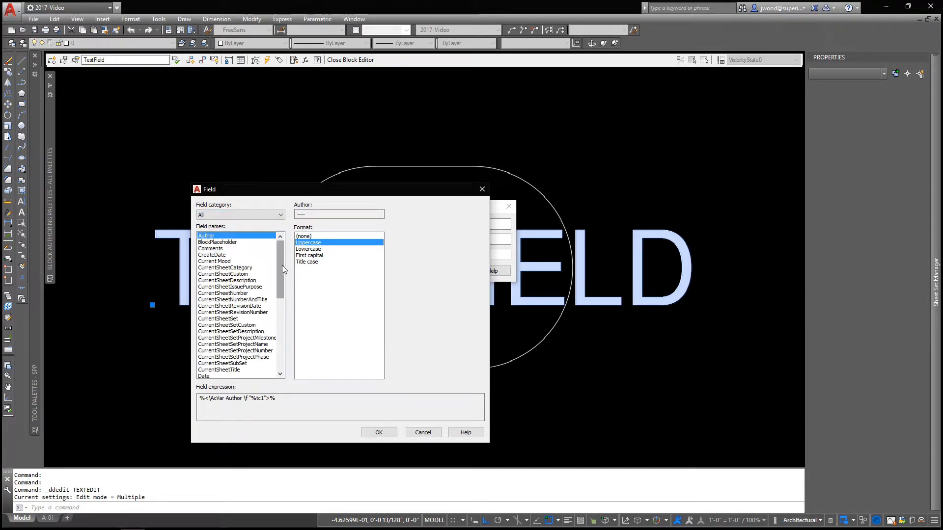
drag(282, 265, 276, 338)
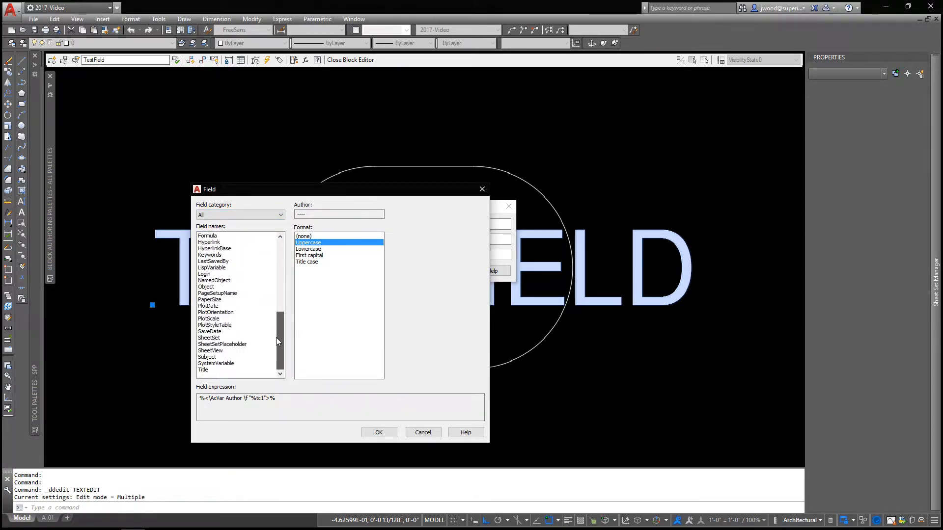
click(216, 364)
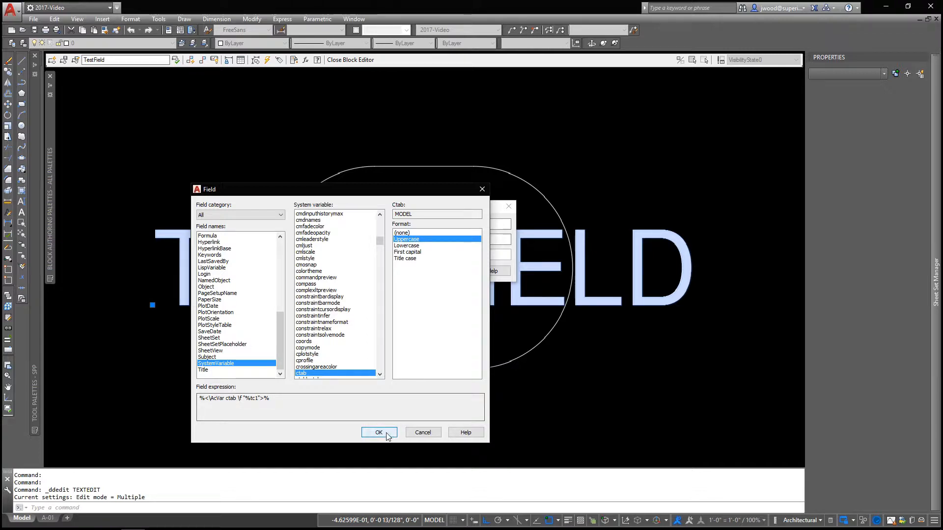
double_click(405, 214)
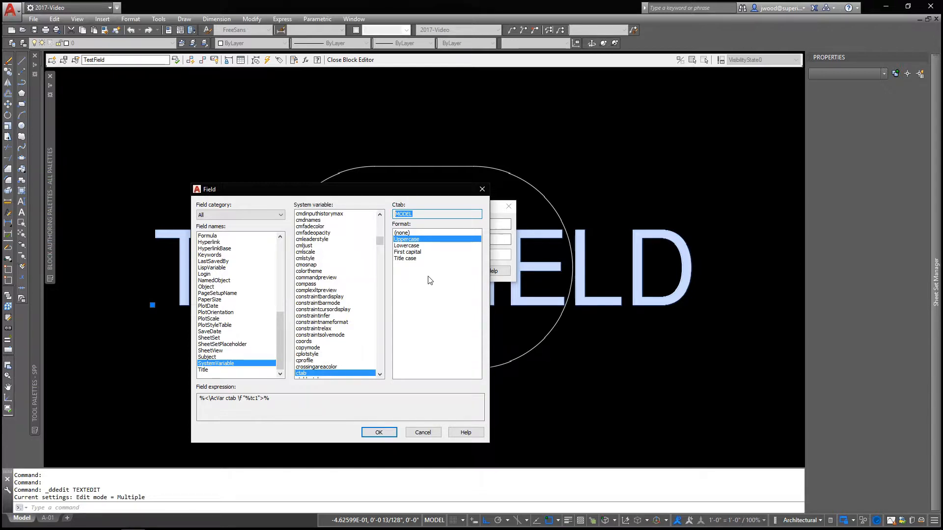
click(382, 429)
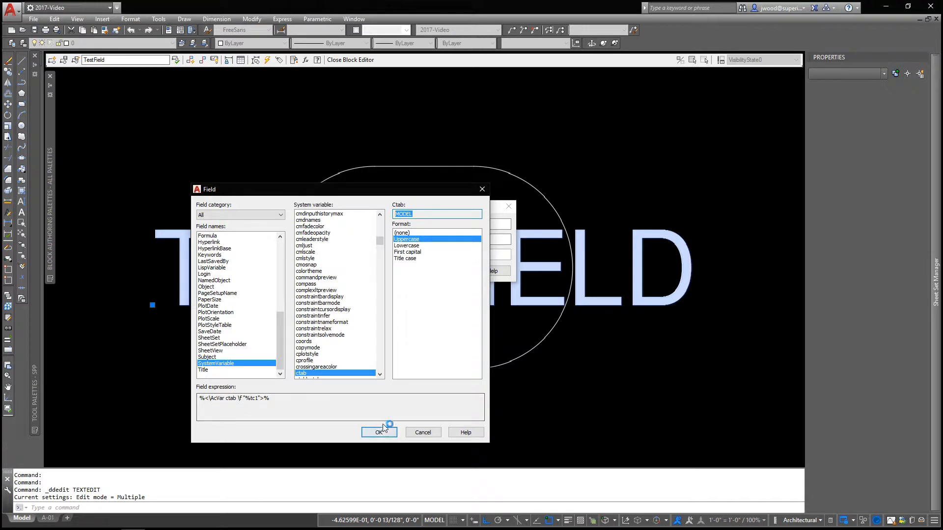
Accept the attribute definition, finish text editing, and close the Block Editor with the changes saved
click(396, 270)
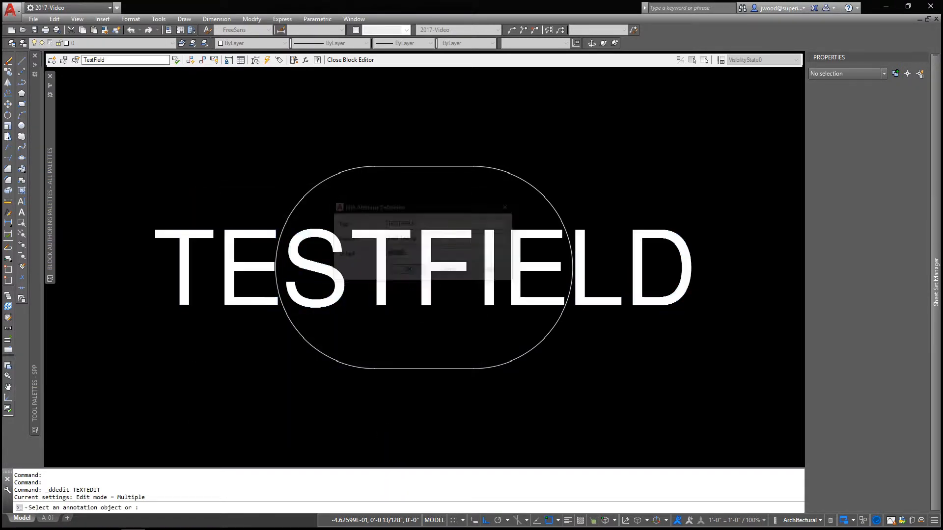
key(Return)
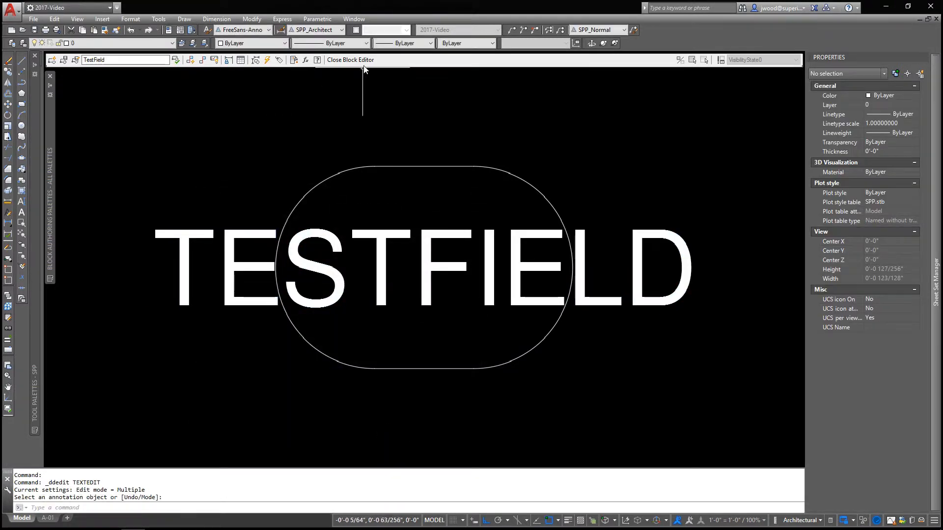
click(363, 61)
click(479, 252)
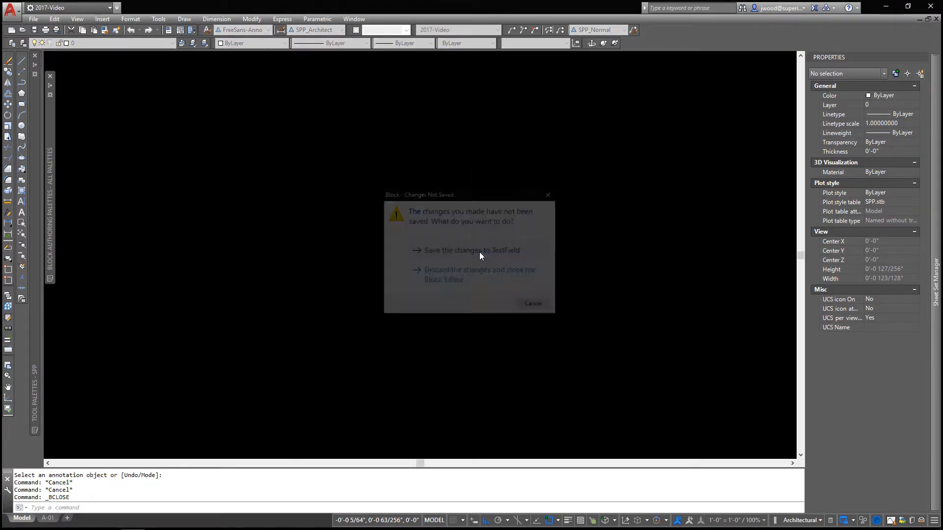
Insert the TestField block at scale 1 and rotation 0 in the empty model space beside the brick column's upper end
click(23, 237)
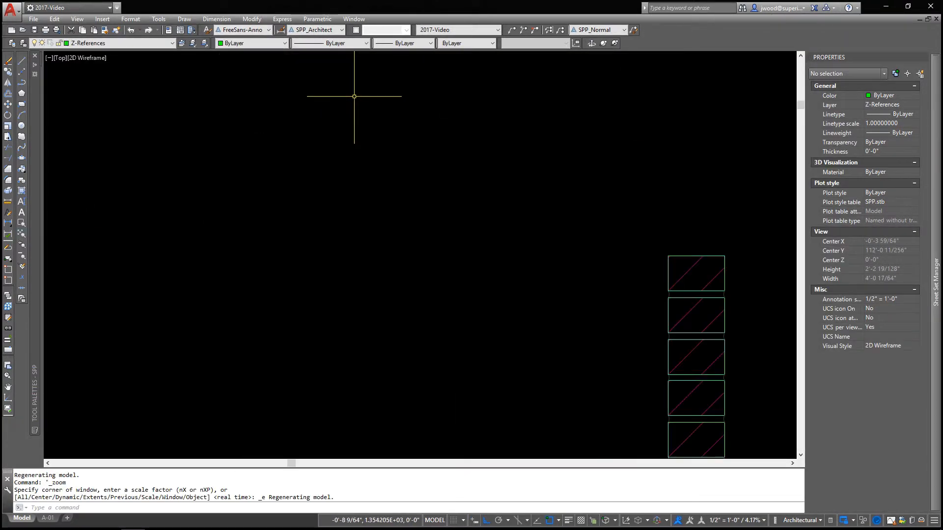
middle_drag(354, 96, 317, 148)
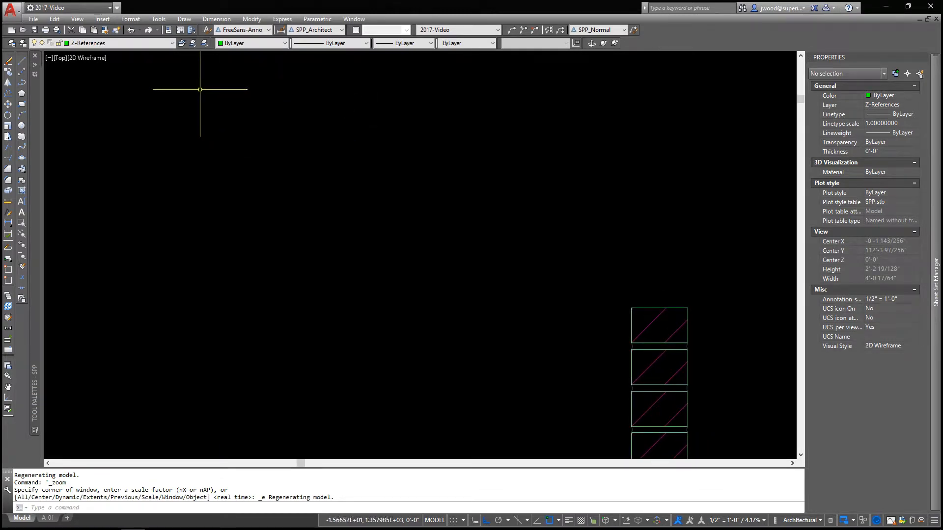
click(163, 20)
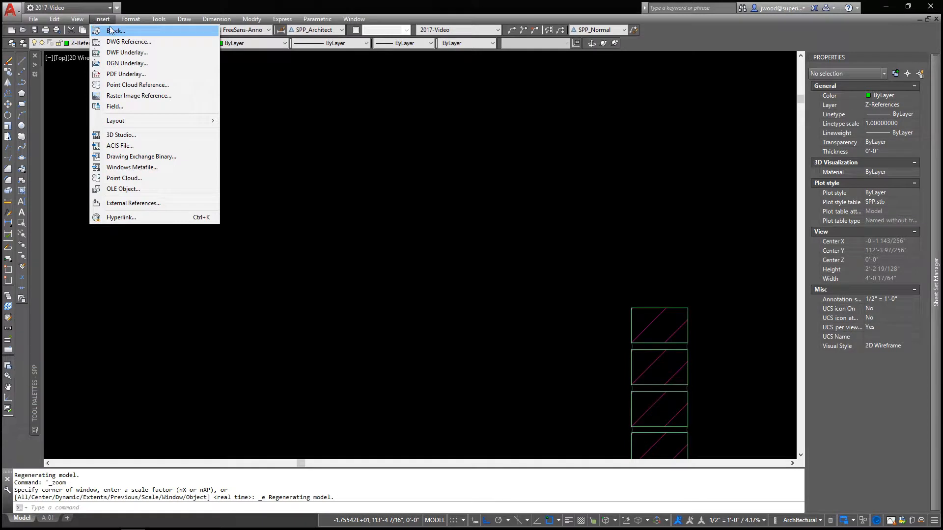
click(111, 31)
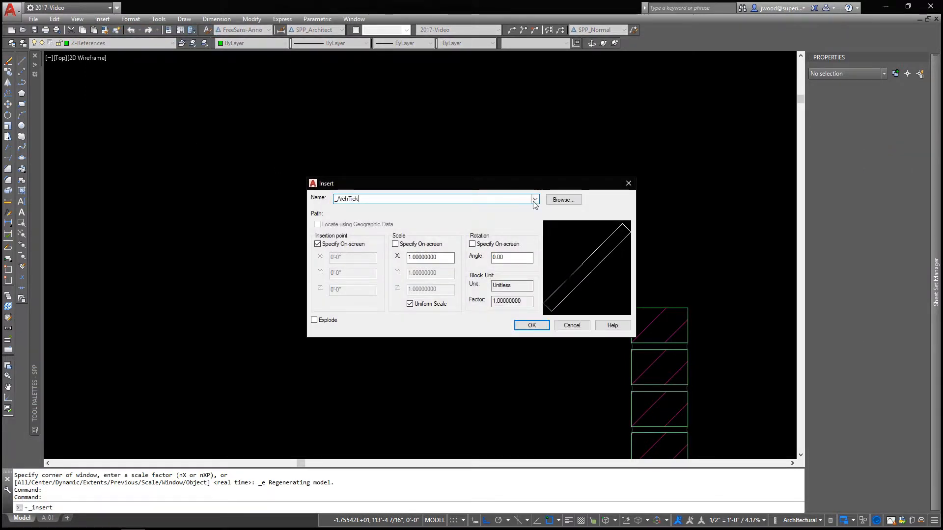
click(535, 199)
click(468, 271)
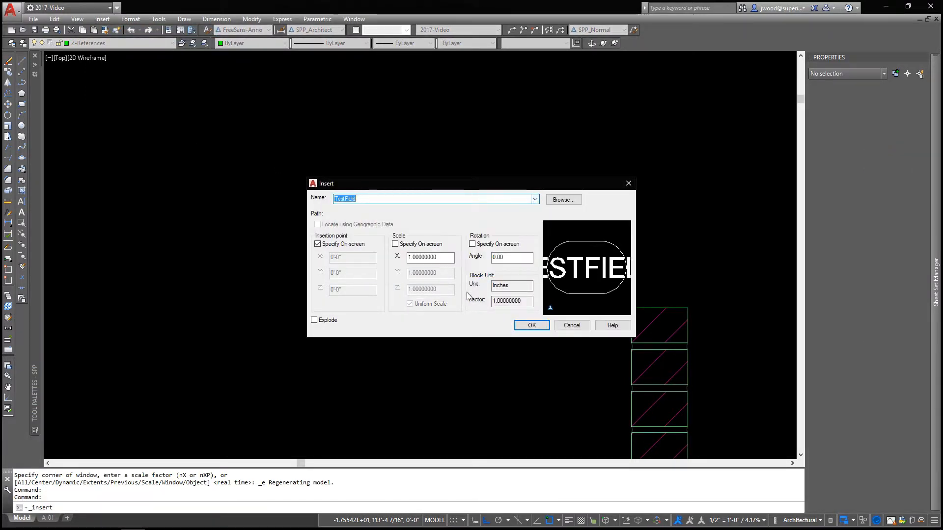
click(532, 325)
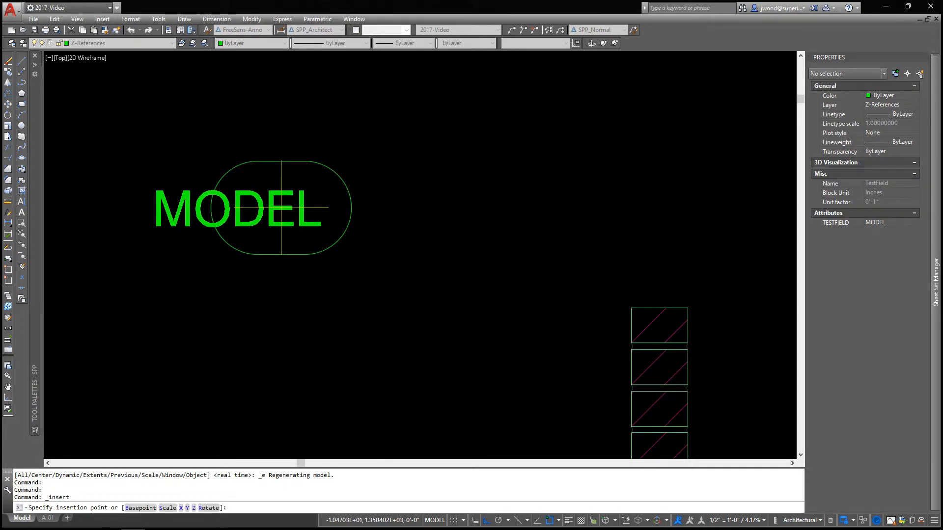
click(281, 208)
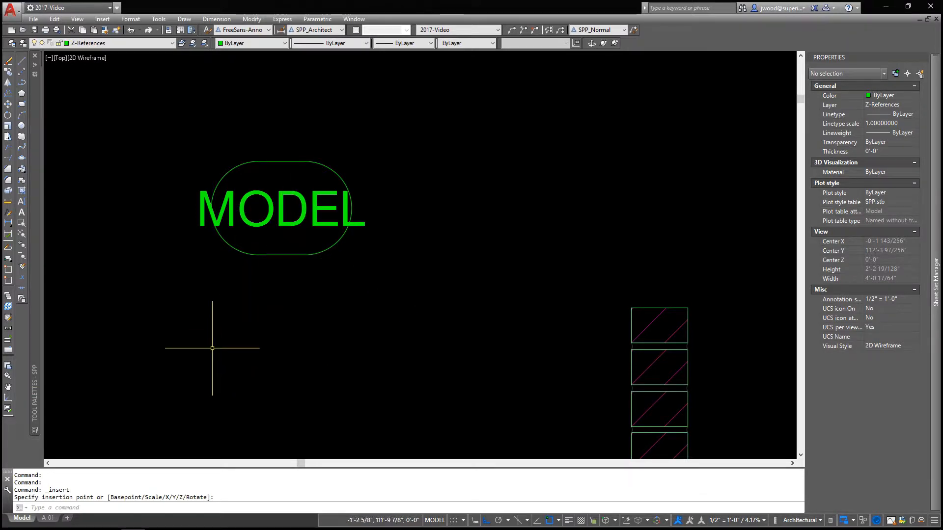
Switch to the A-01 layout and erase the existing sheet-name block from the page
click(48, 519)
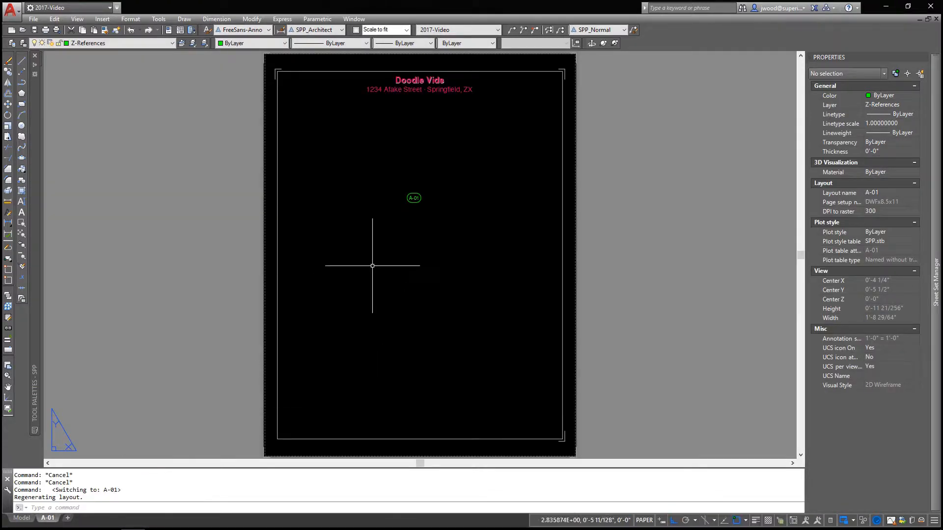
click(416, 205)
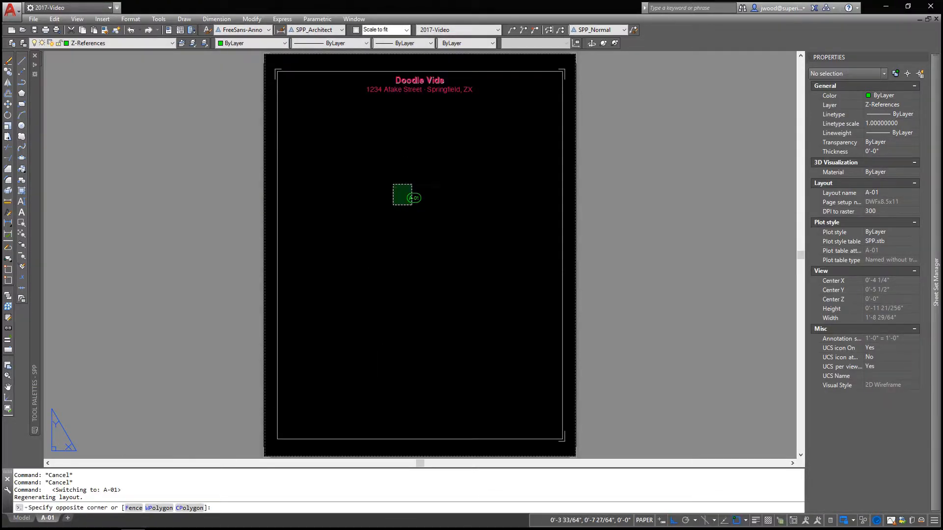
click(392, 186)
click(8, 61)
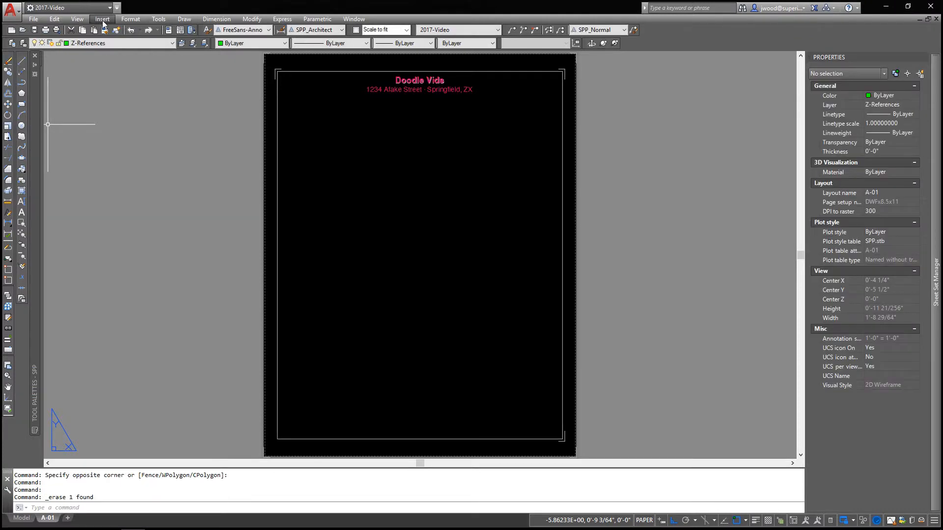
Insert the TestField block at scale 1 and rotation 0 in the upper middle of the A-01 layout
click(102, 19)
click(111, 31)
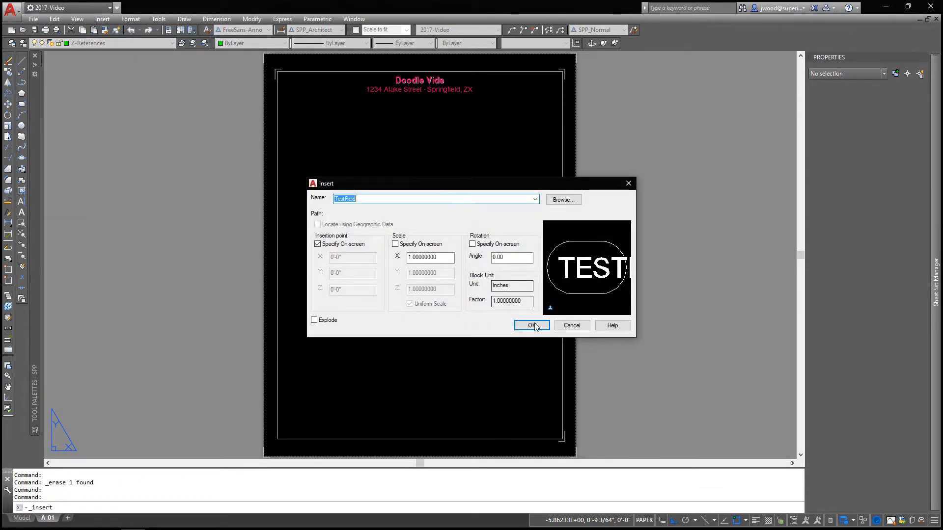
key(Return)
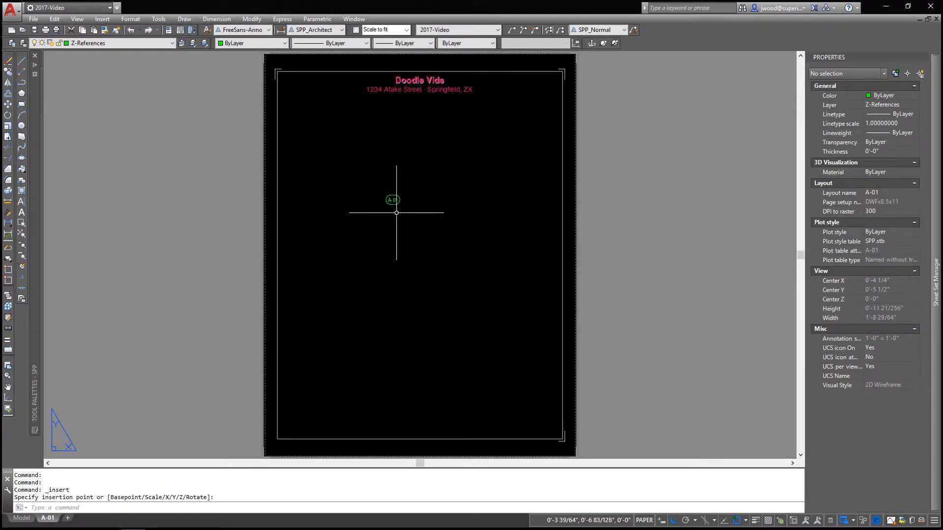
scroll(396, 213, up, 5)
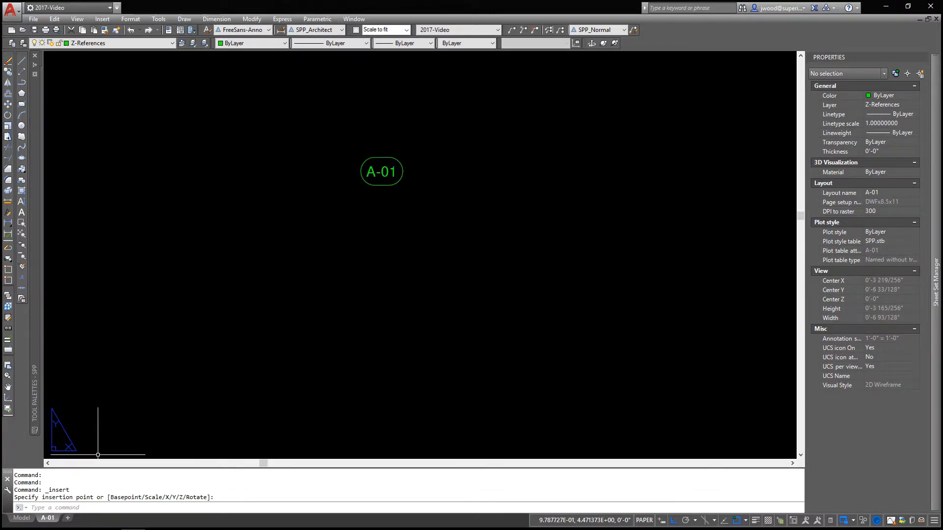
Rename the A-01 layout as uhmmm
mouse_move(53, 518)
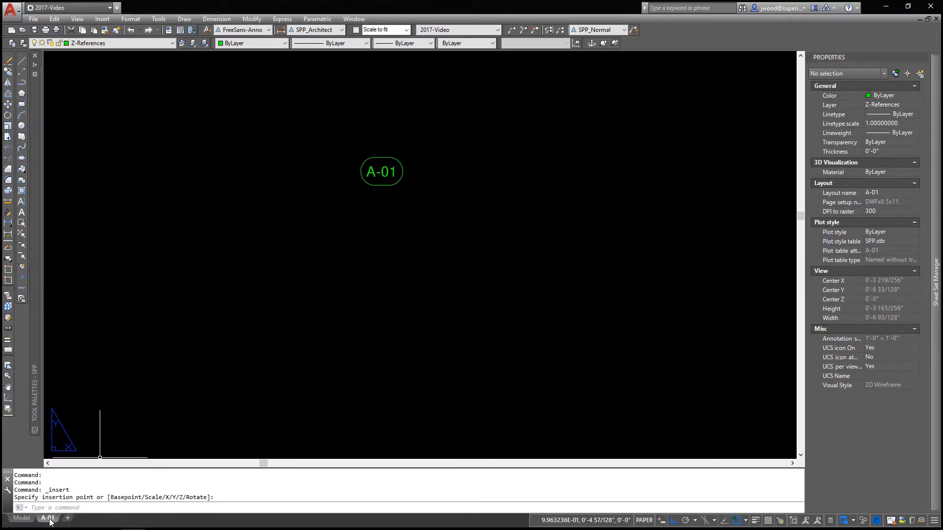
right_click(52, 516)
click(78, 386)
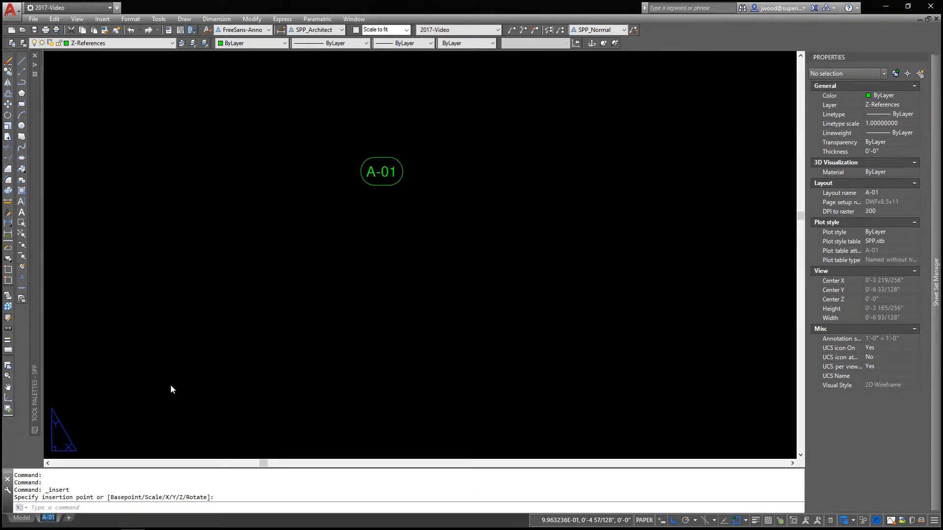
text(uhmmm)
key(Return)
click(161, 270)
click(133, 272)
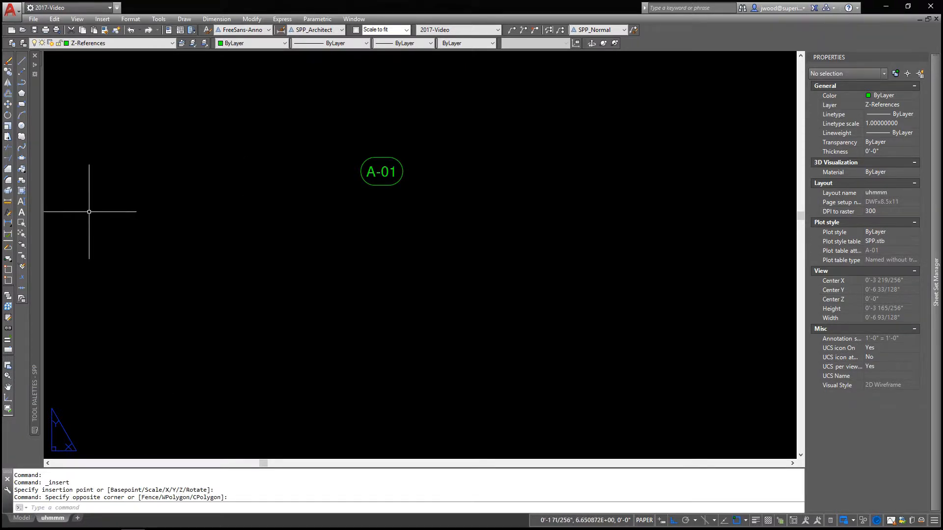
Save the drawing to update the layout-name field, and check the inserted block on the sheet
click(24, 231)
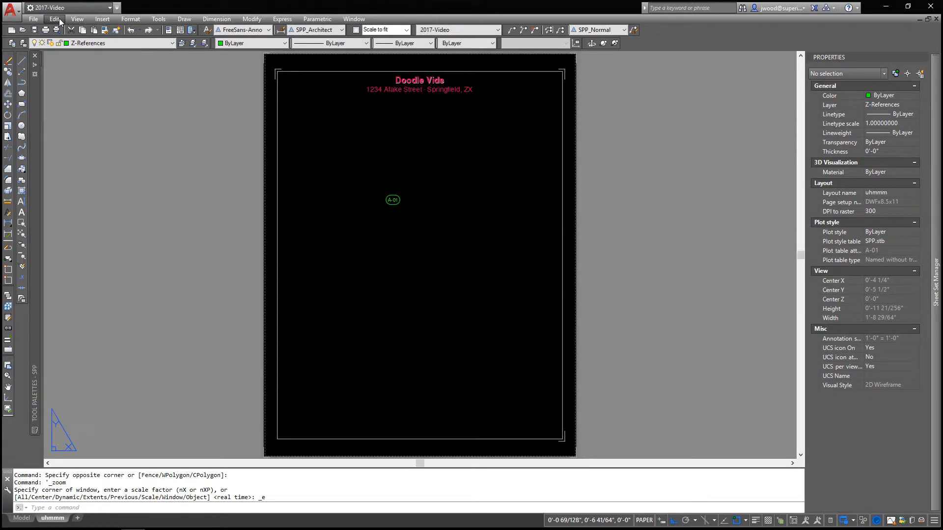
click(34, 29)
scroll(405, 199, up, 8)
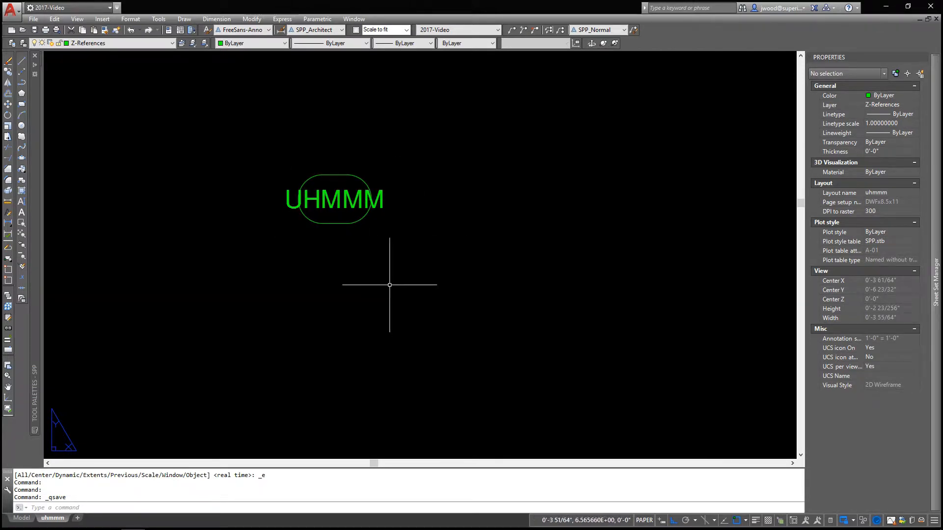
click(21, 234)
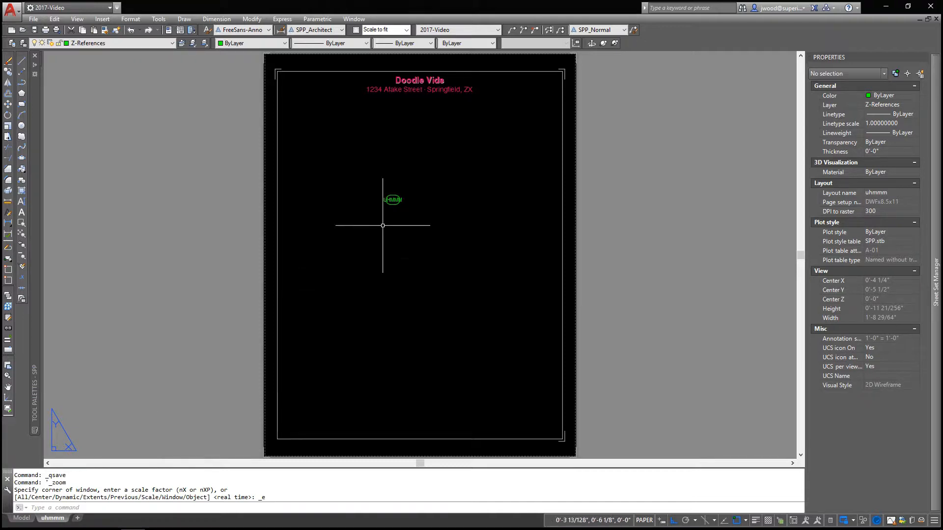
Return to model space and draw a horizontal rectangle of about 346 square inches above the MTEXT note and beside the TestField block
click(22, 519)
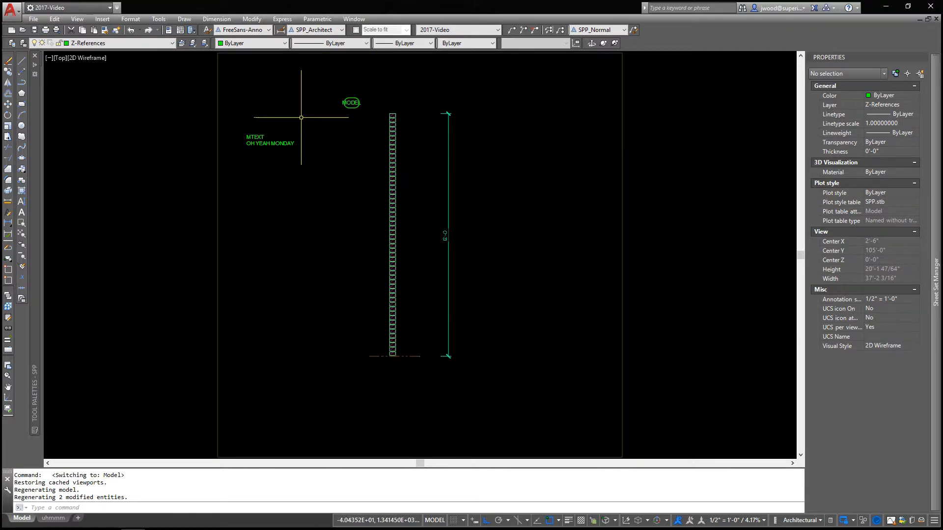
middle_drag(310, 120, 296, 162)
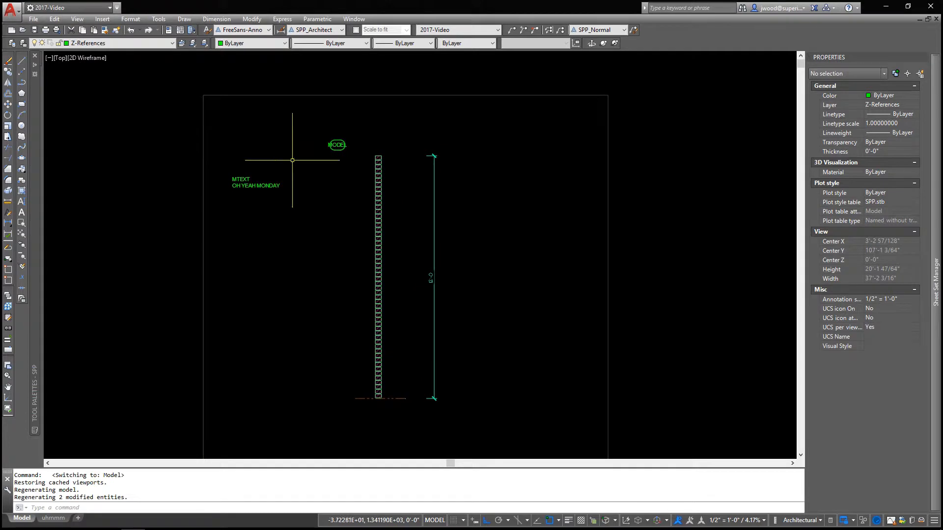
click(339, 146)
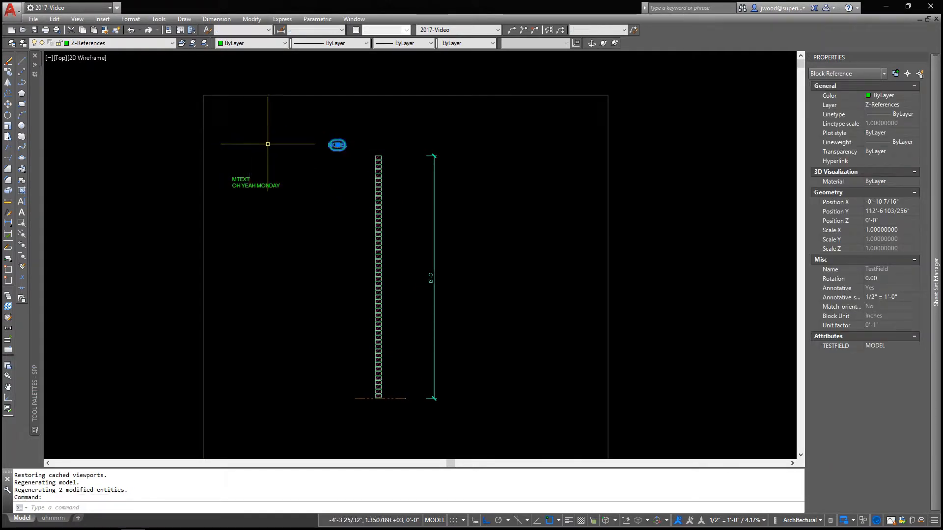
key(Escape)
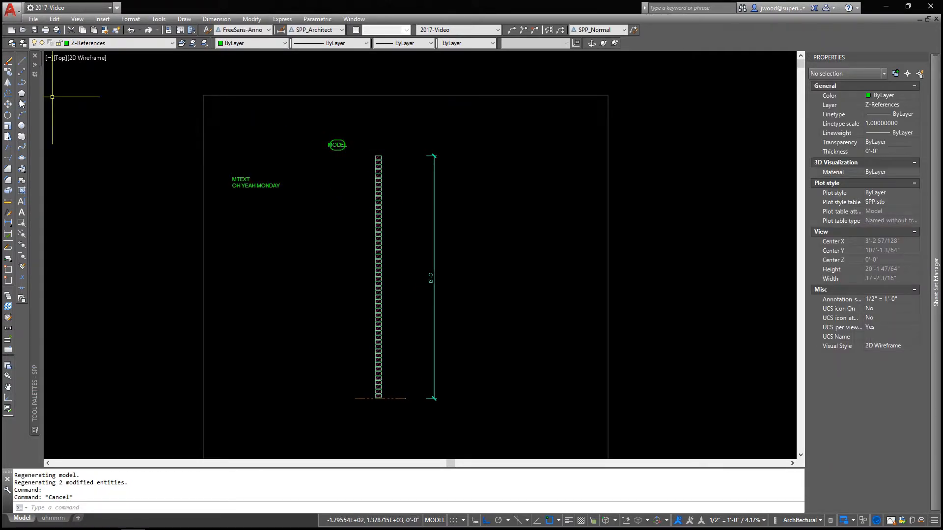
click(22, 105)
scroll(275, 106, up, 4)
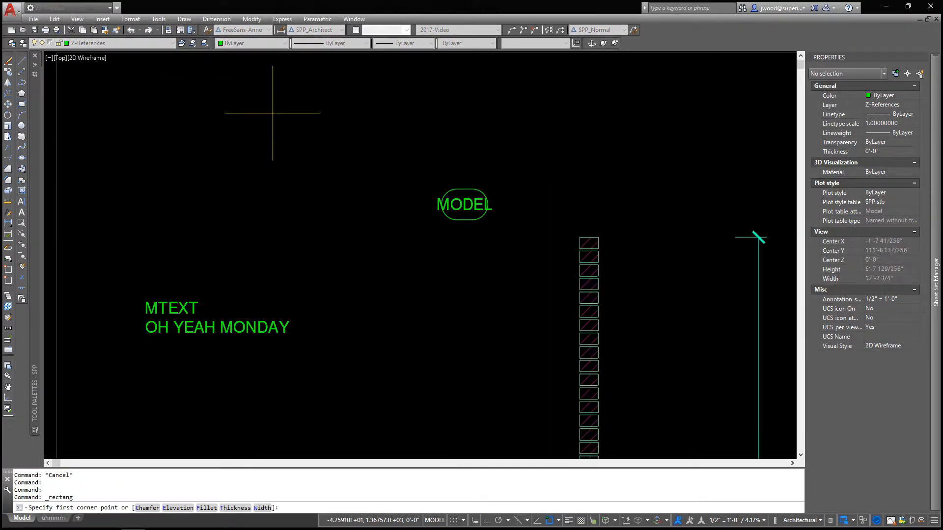
click(417, 154)
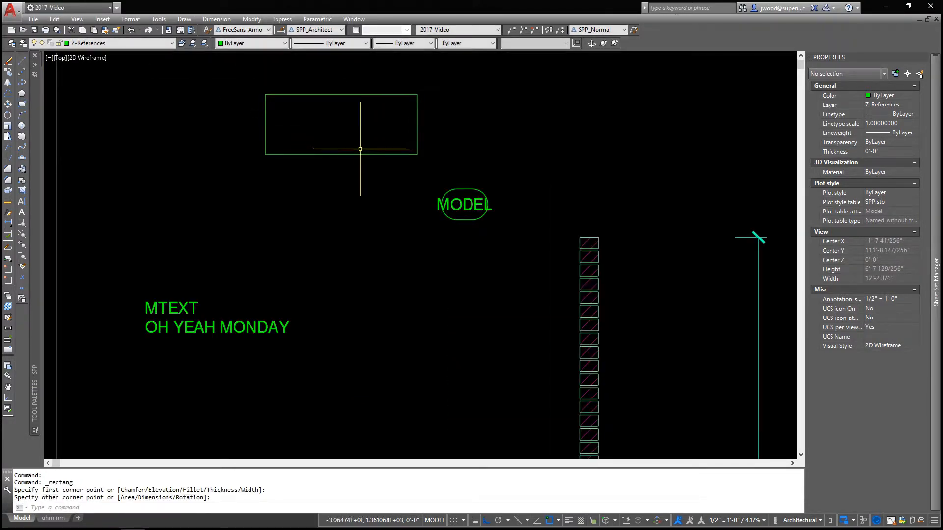
Open the model-space TestField block's attribute and start editing the field in its value
click(432, 205)
click(273, 204)
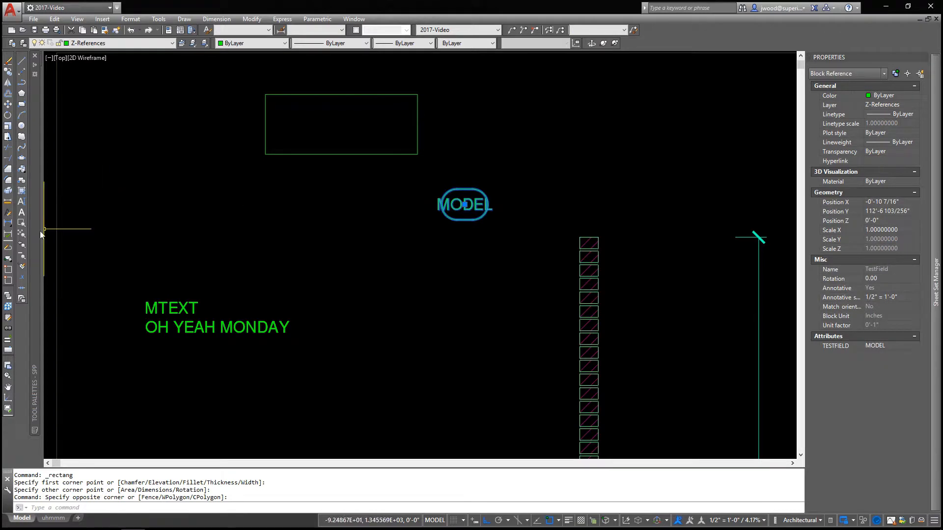
double_click(448, 203)
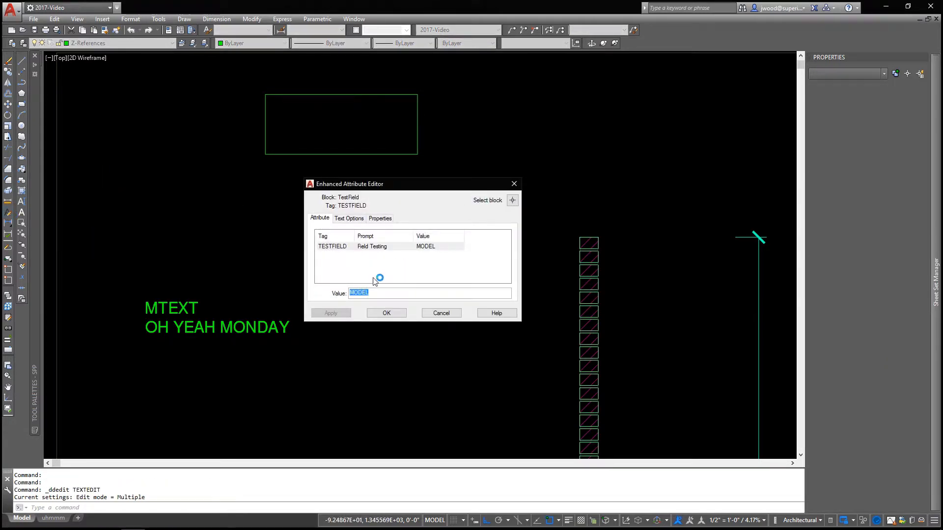
right_click(361, 293)
click(390, 357)
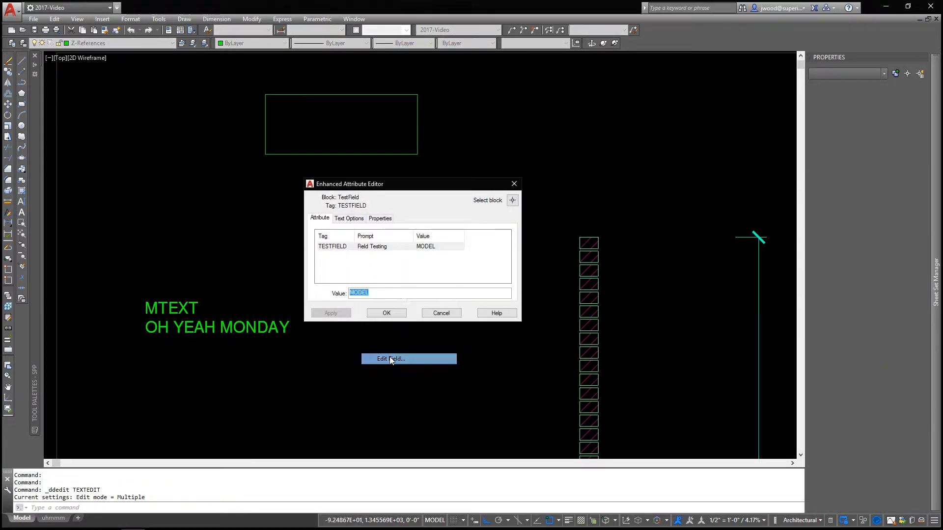
Change the field to an Object field for the rectangle's Area in Decimal format with 0.0 precision, and accept the attribute edit
click(241, 216)
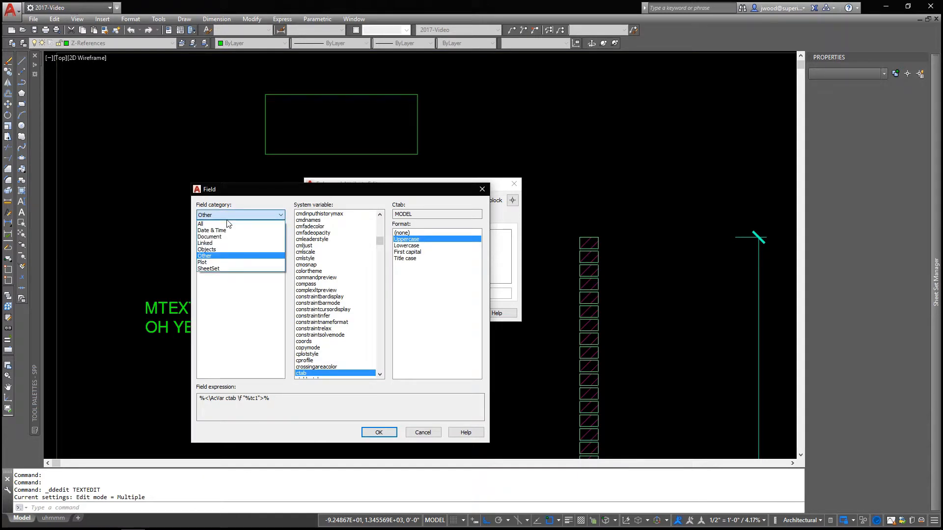
click(220, 250)
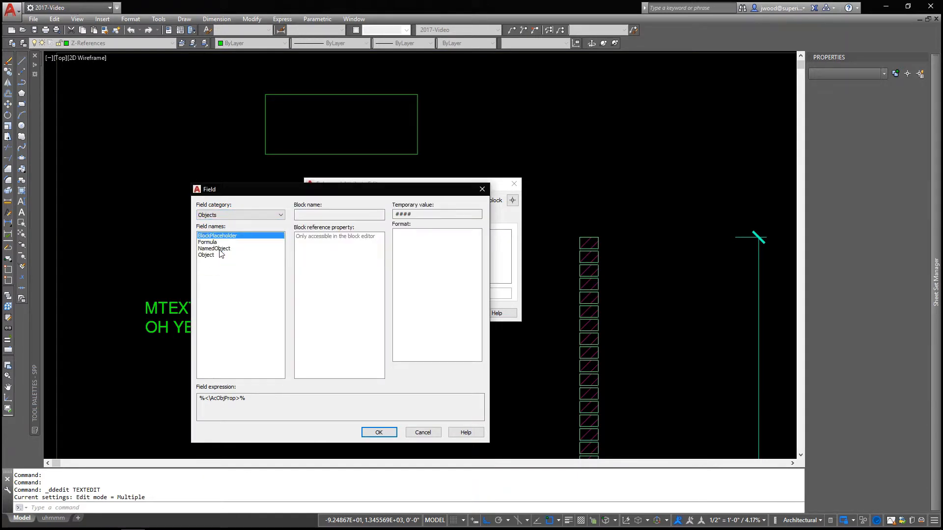
click(217, 256)
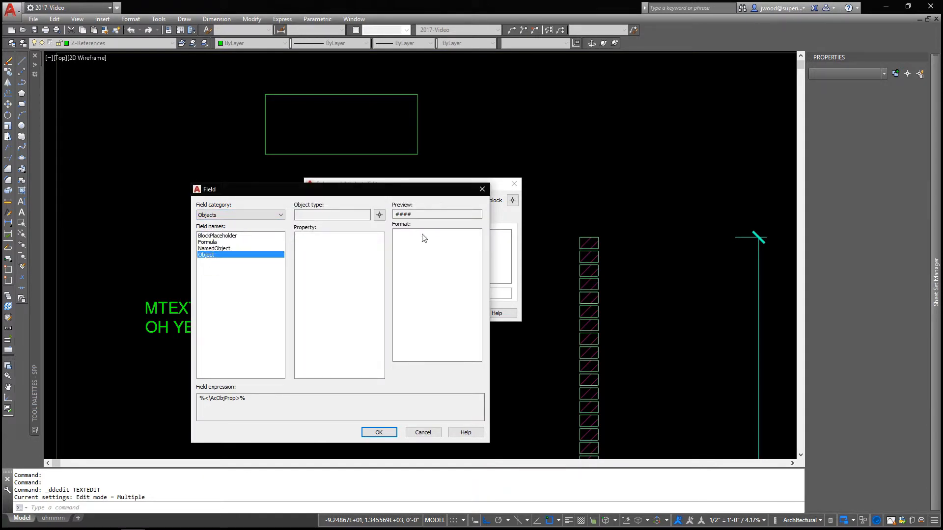
click(379, 216)
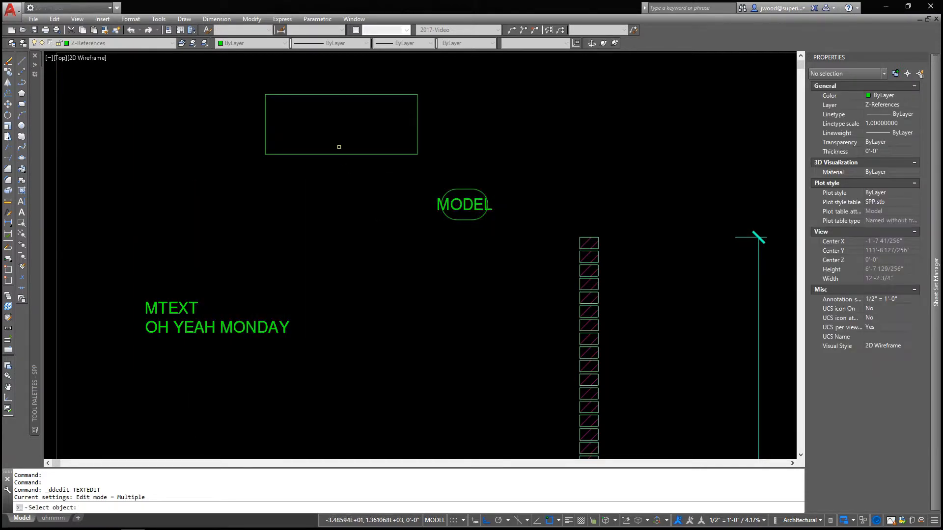
click(334, 155)
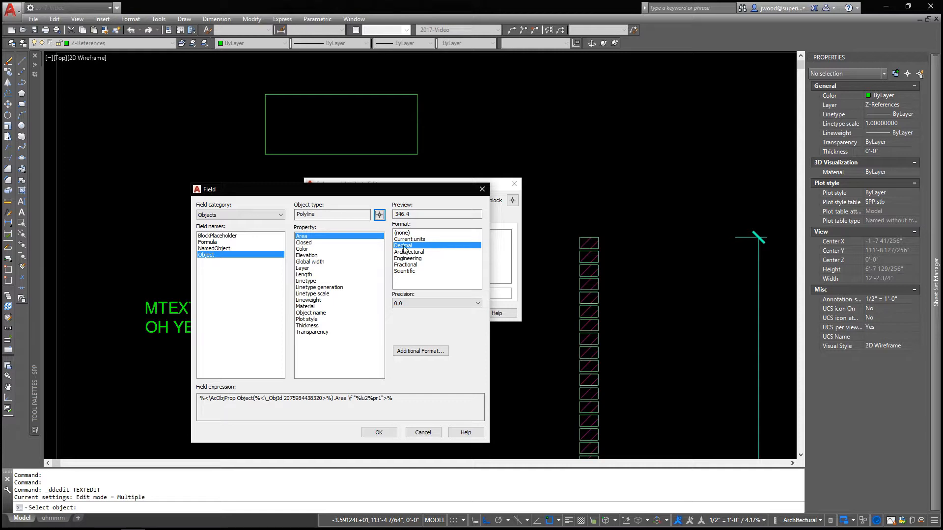
click(378, 432)
click(375, 314)
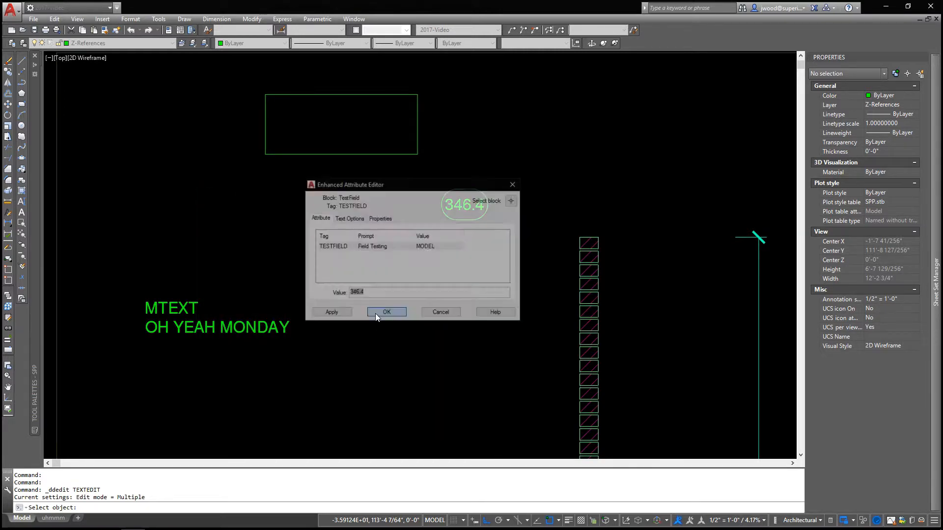
click(458, 218)
key(Escape)
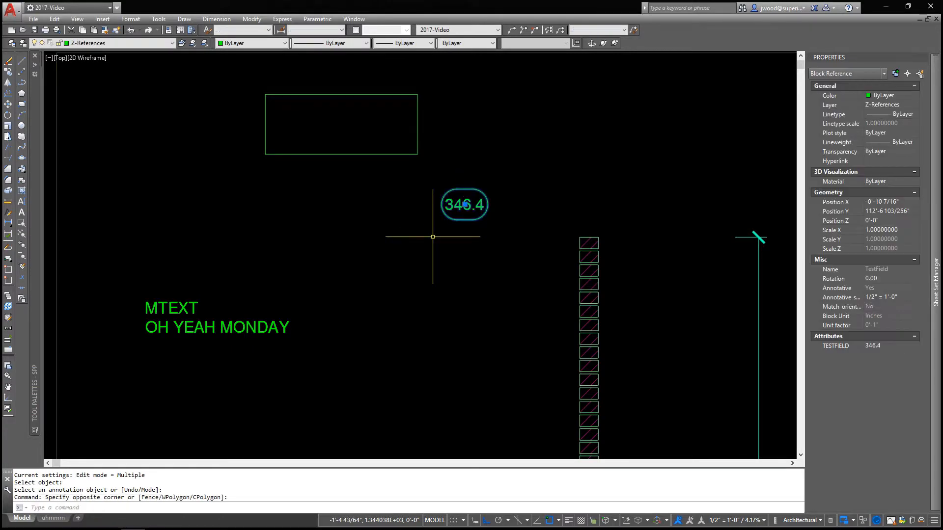
Stretch the rectangle's right edge outward by about 1'-3 1/8" and regenerate the model to update the area field
click(418, 129)
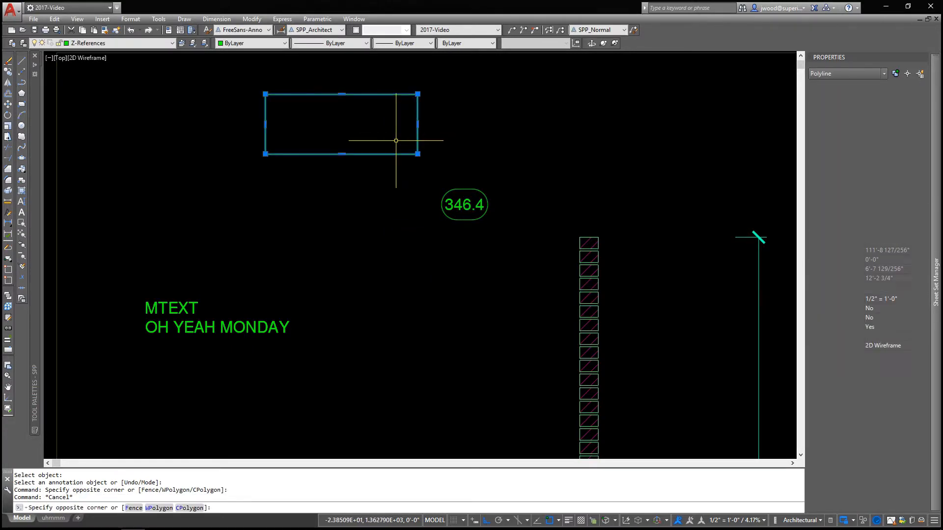
click(417, 123)
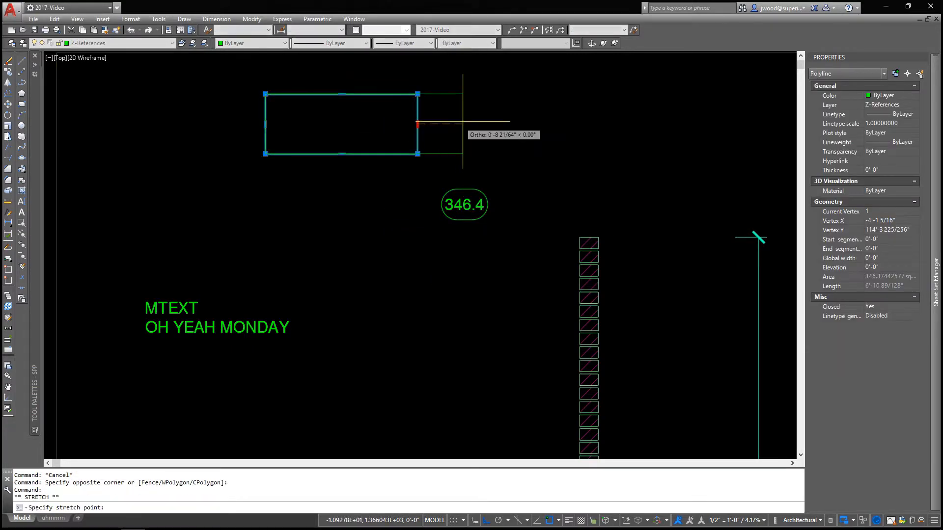
click(495, 123)
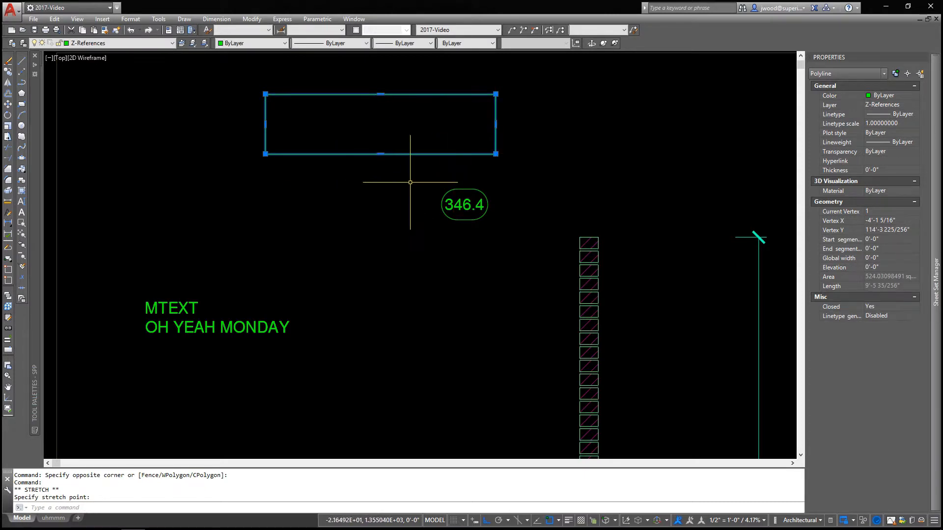
click(63, 20)
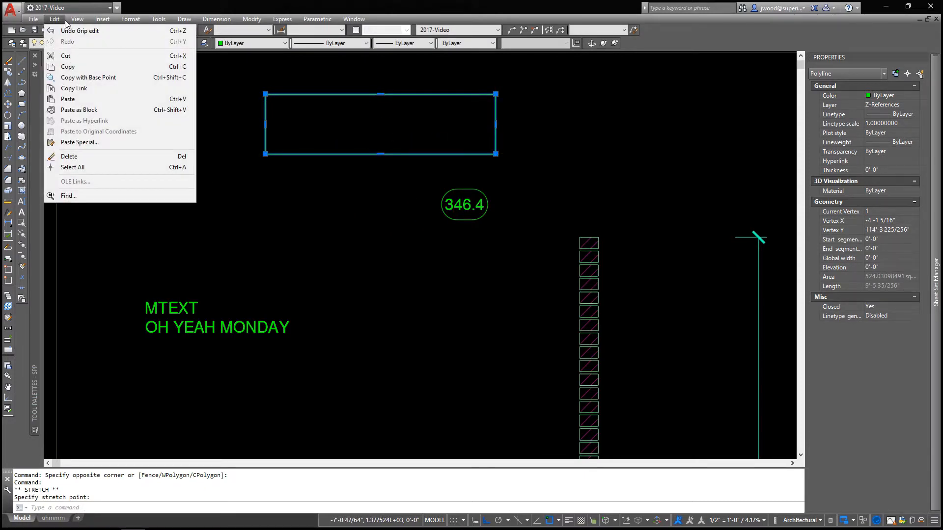
click(86, 42)
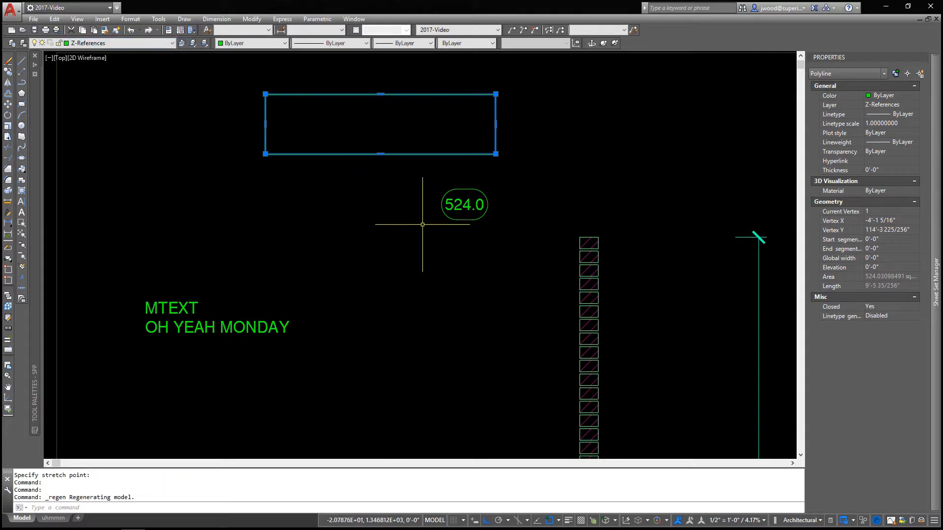
key(Escape)
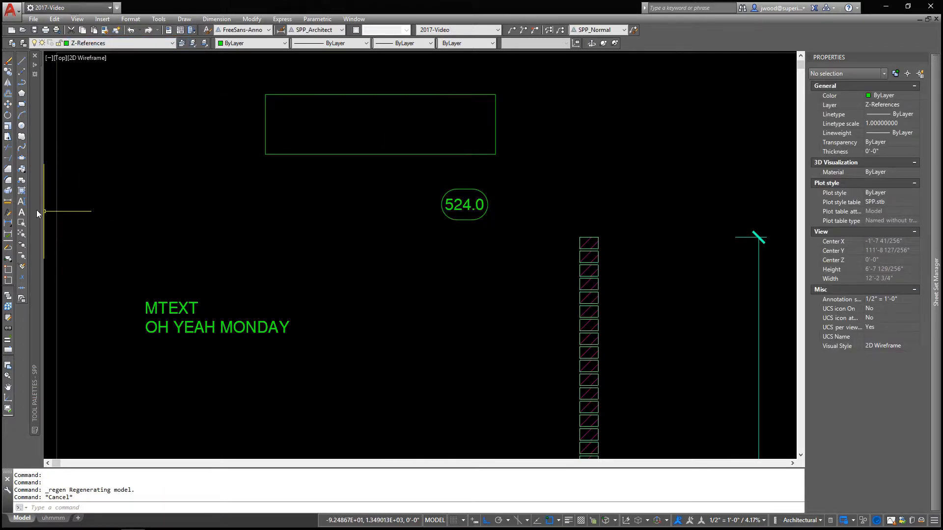
Change the TestField block's attribute field to a Formula field and enter 100/144* as the start of the formula
double_click(466, 206)
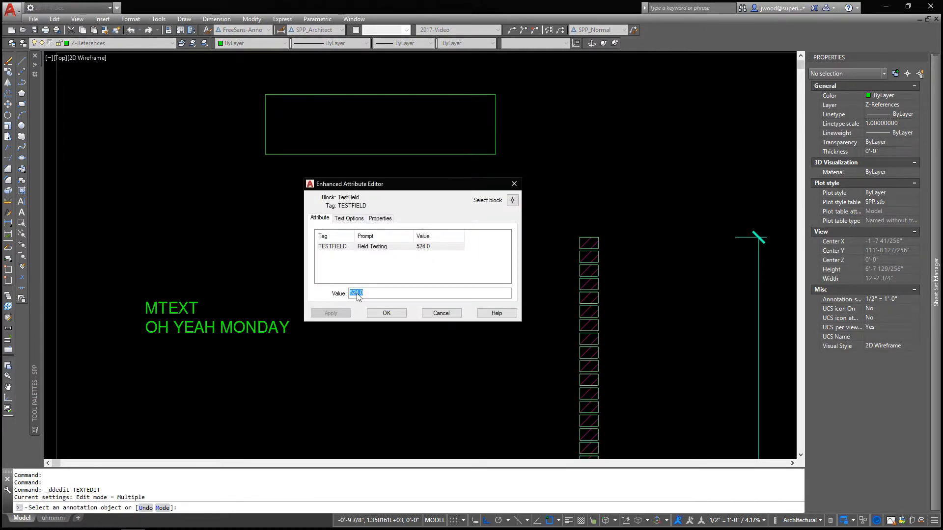
right_click(357, 296)
click(386, 362)
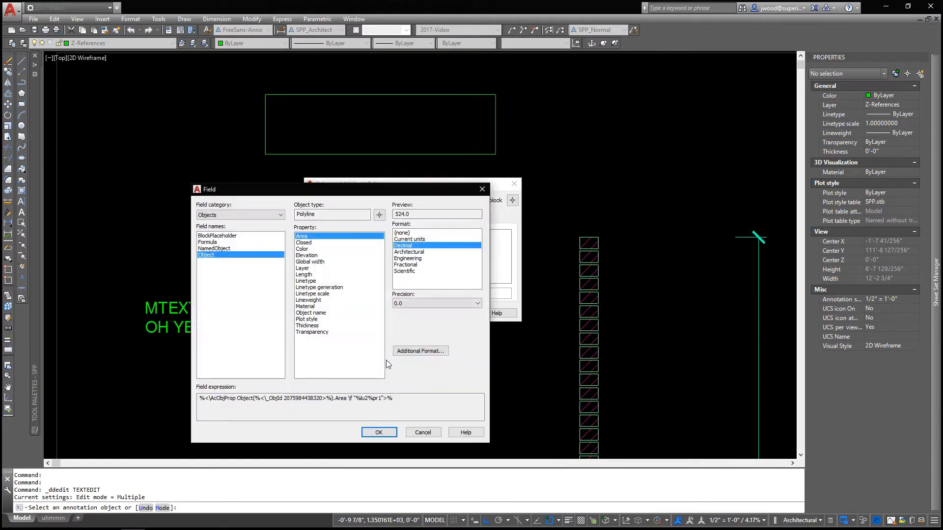
click(213, 242)
click(321, 337)
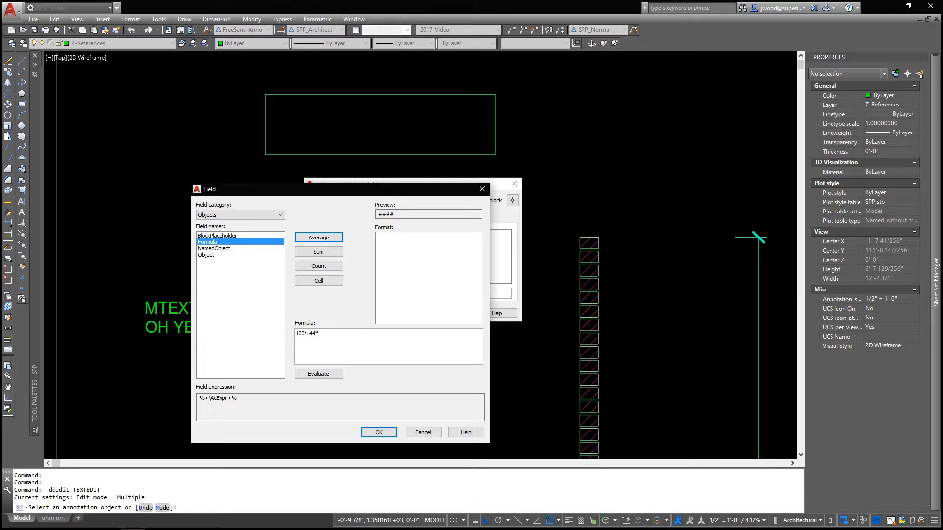
Complete the formula with a nested Object field for the rectangle's Area in Decimal format with 0.0 precision
right_click(327, 335)
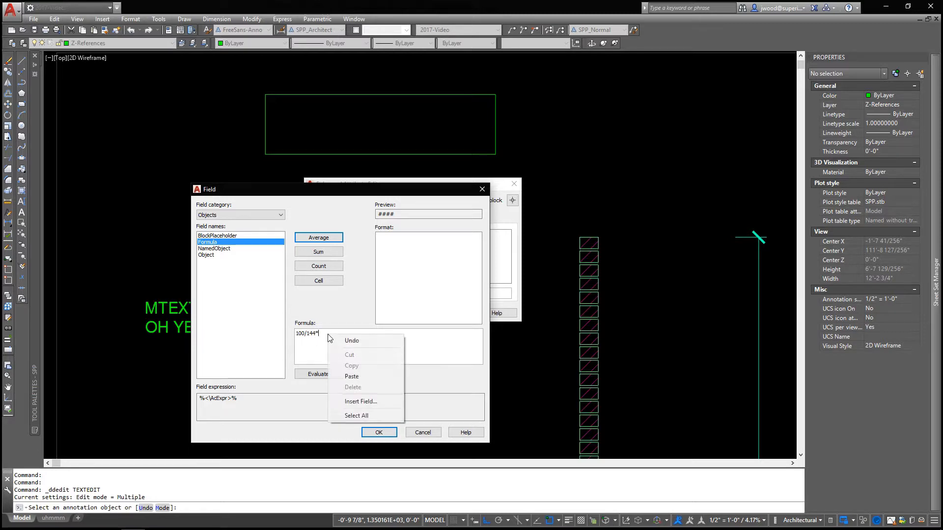
click(352, 403)
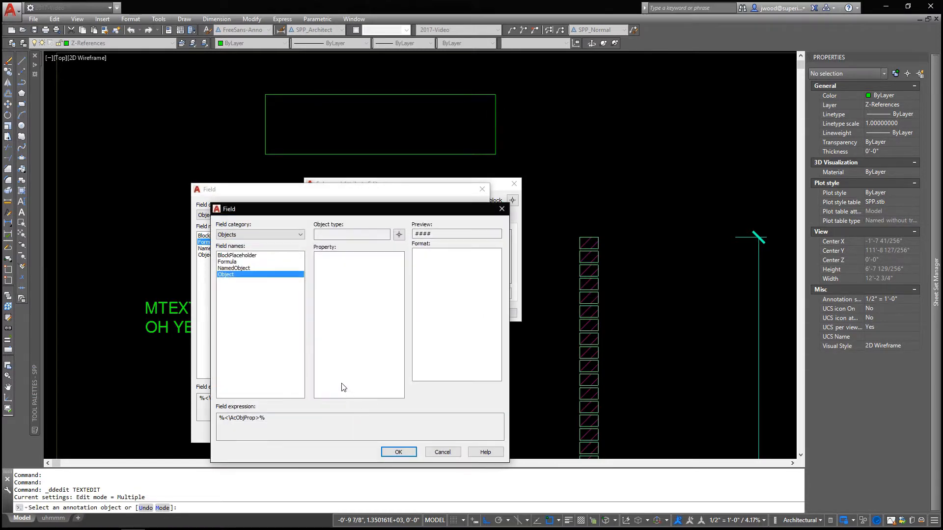
click(403, 235)
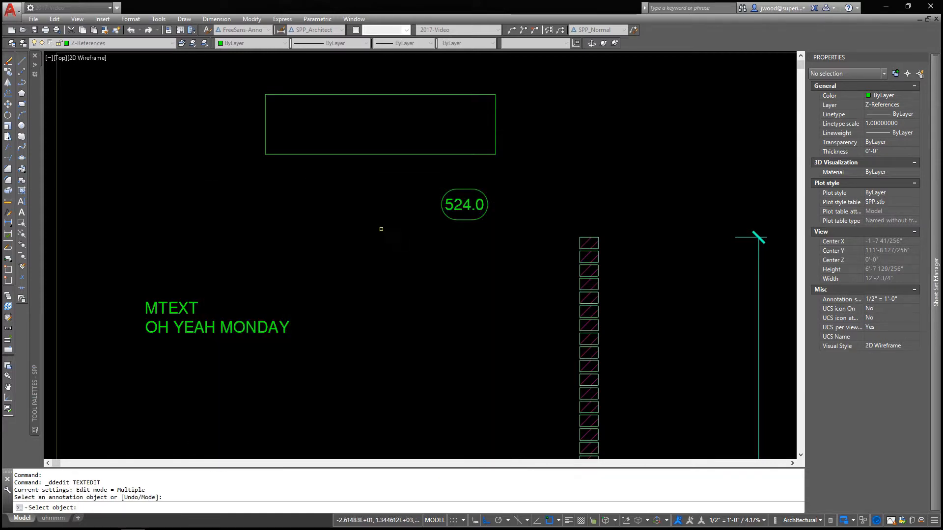
click(358, 155)
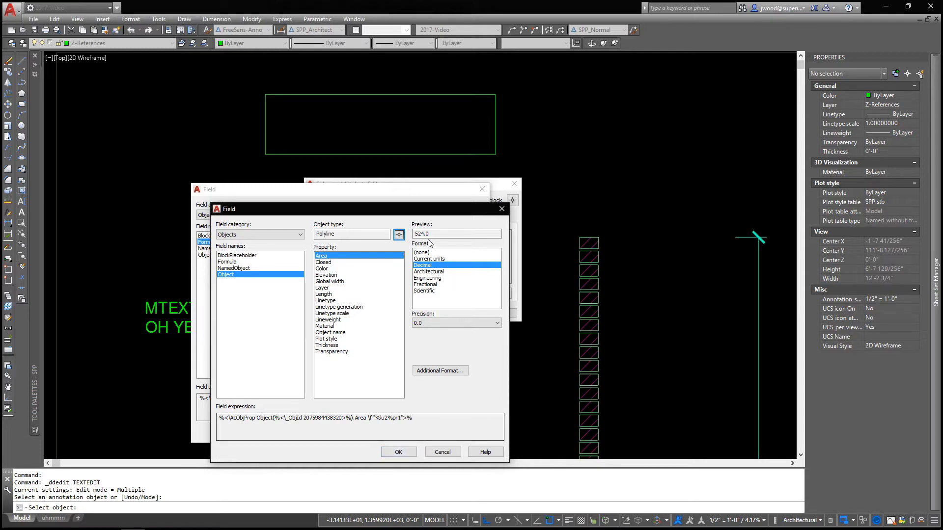
click(399, 452)
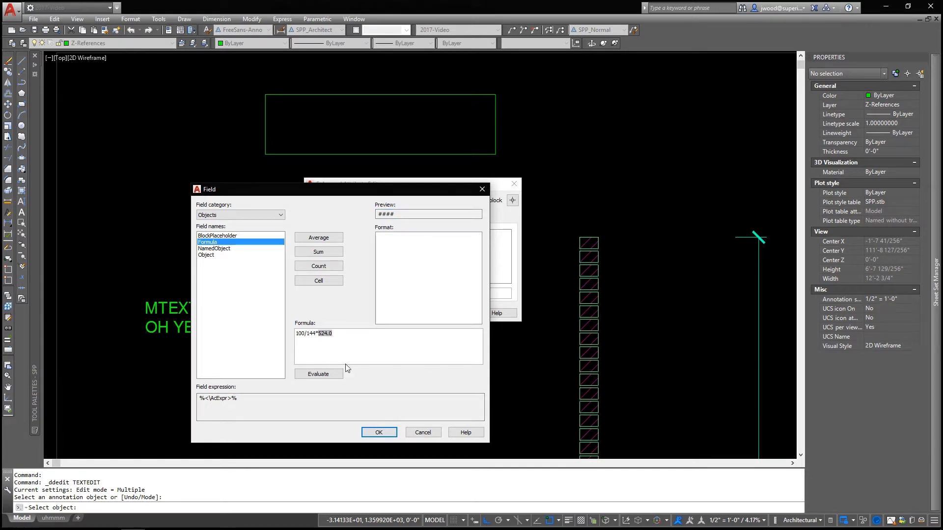
Evaluate the formula, set its result to Decimal format with precision 0, and accept the attribute edit
click(327, 374)
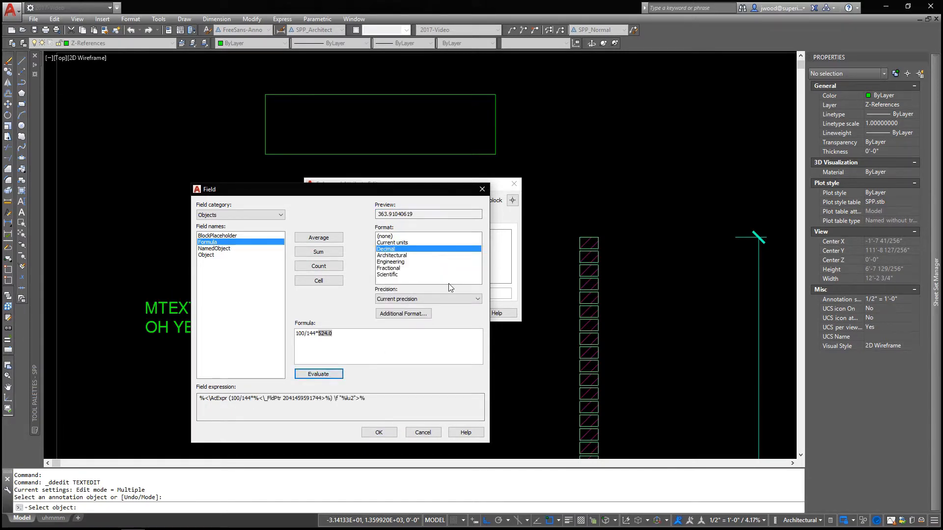
click(394, 299)
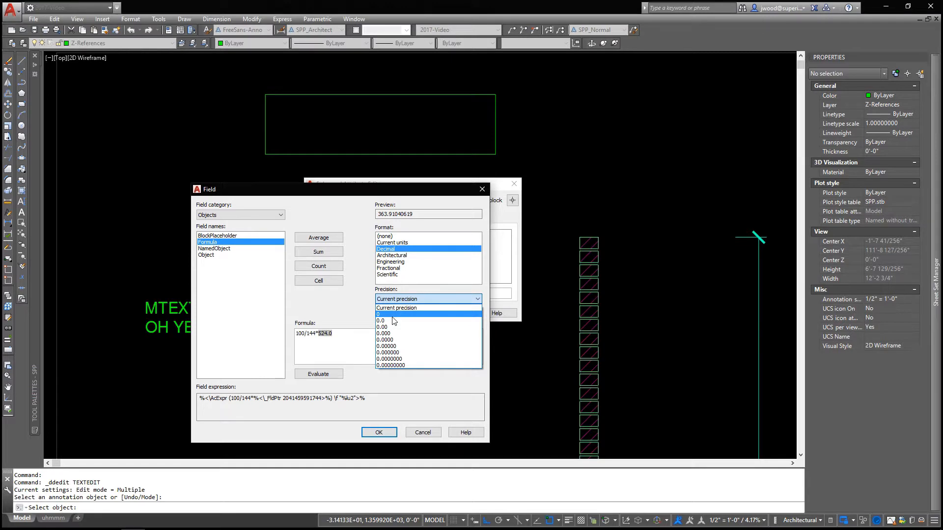
click(393, 317)
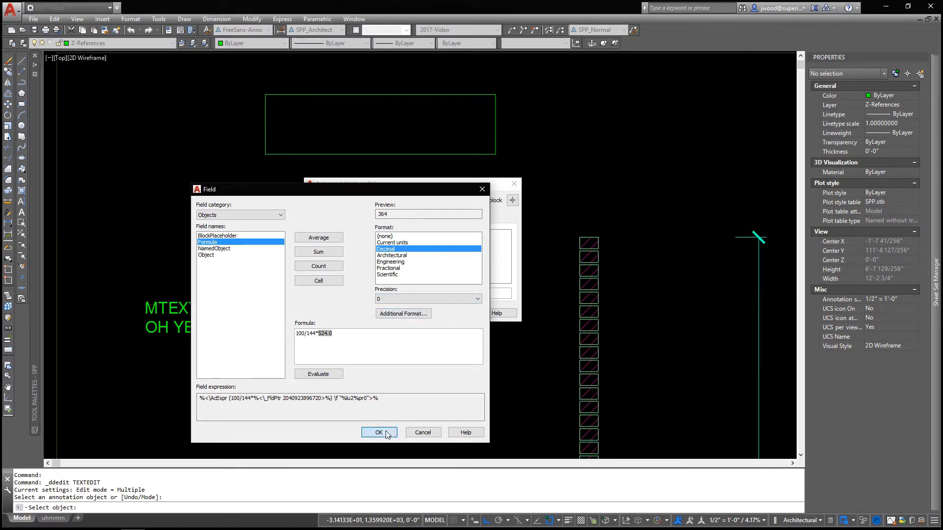
click(379, 432)
click(387, 314)
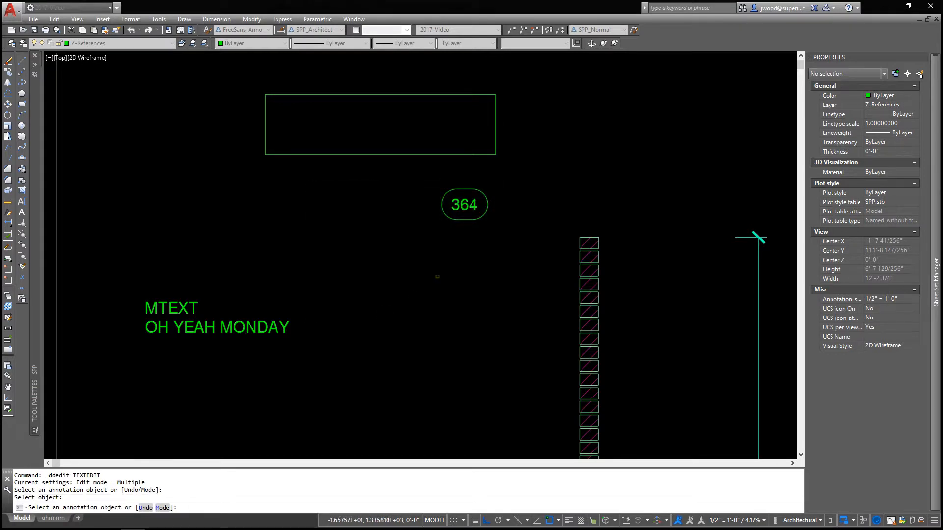
key(Return)
Stretch the rectangle's right edge outward by about 2'-0" and regenerate the model to update the formula field
click(54, 19)
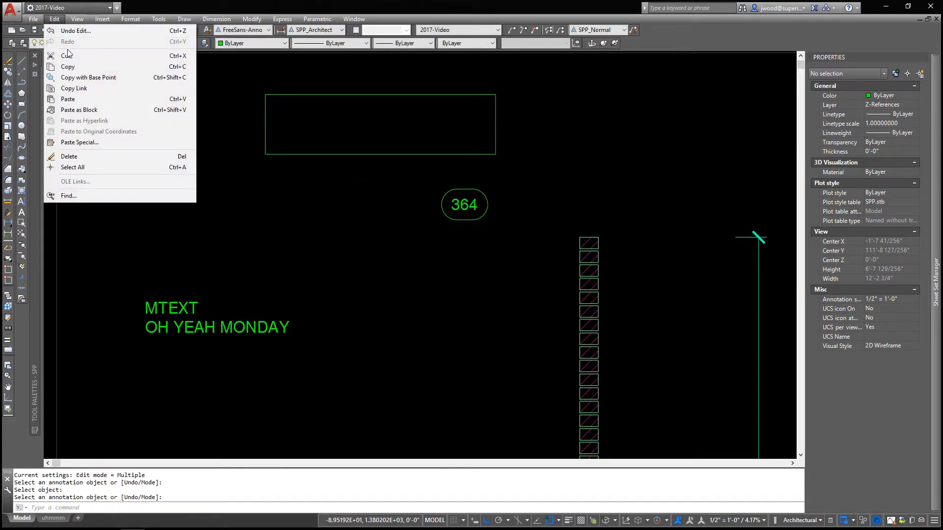
click(77, 19)
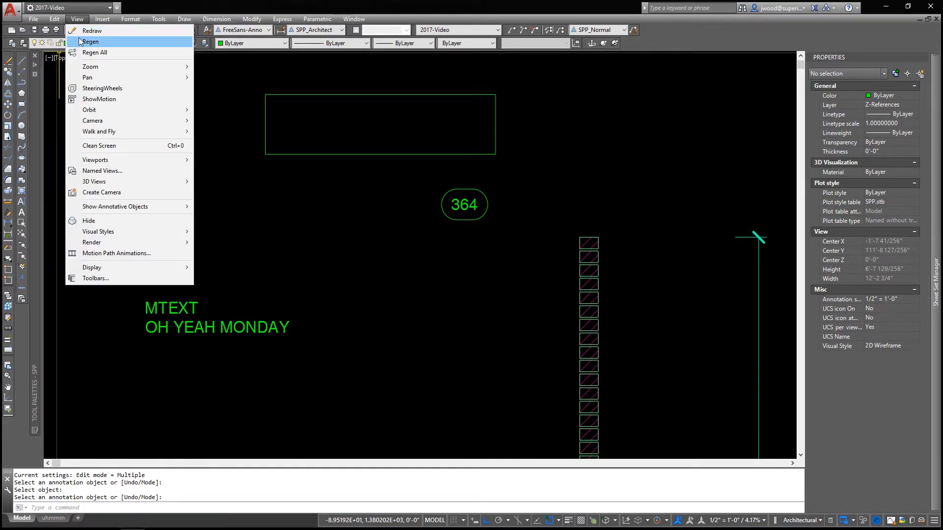
click(91, 42)
click(498, 135)
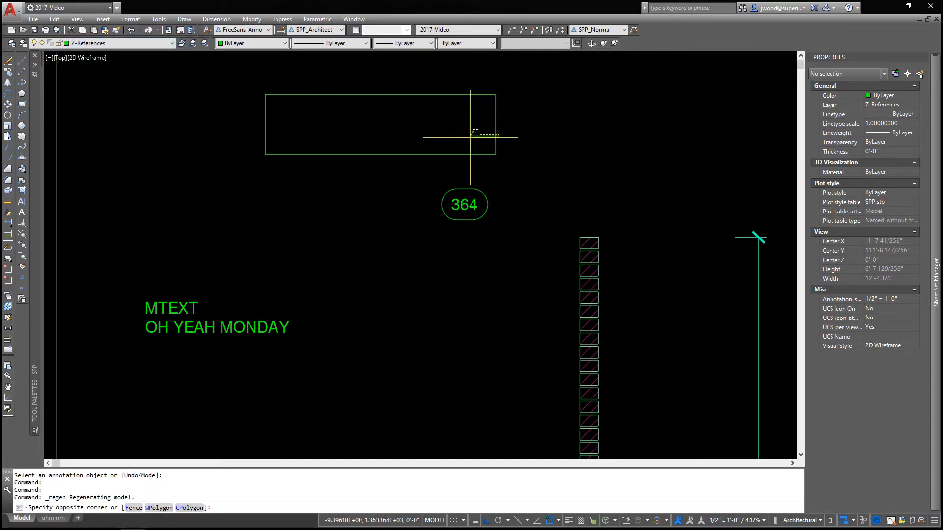
click(470, 138)
click(495, 124)
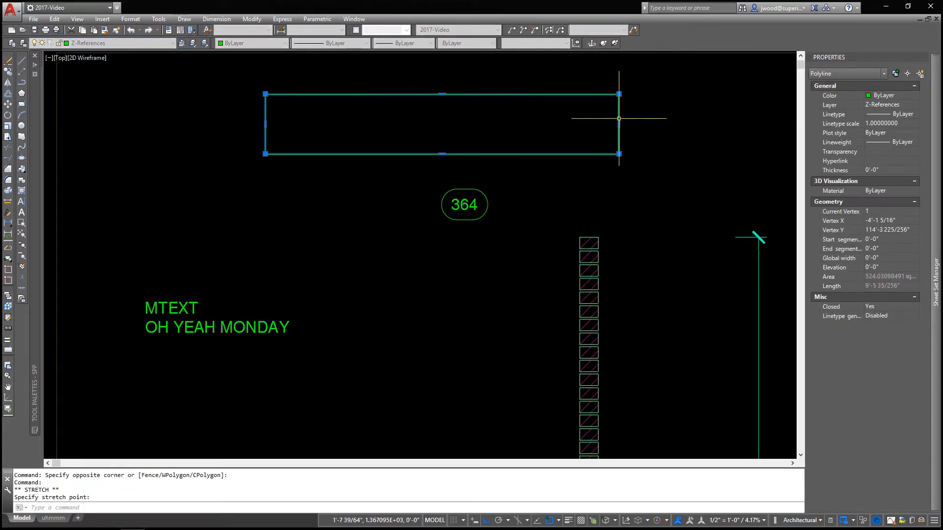
click(619, 119)
click(77, 19)
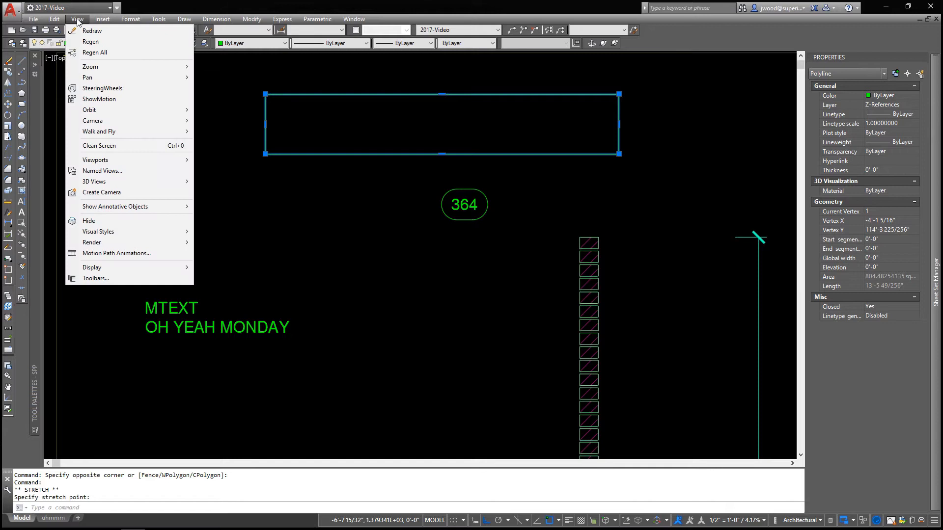
click(93, 43)
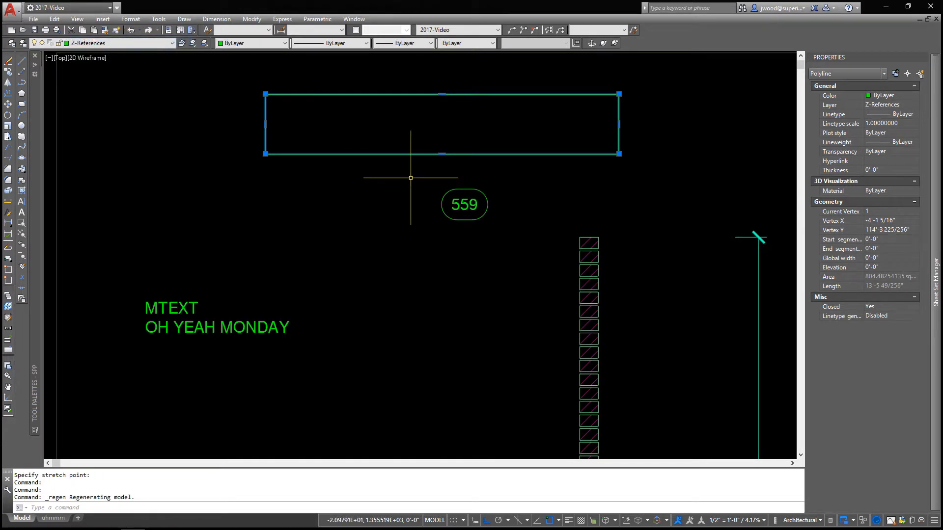
key(Escape)
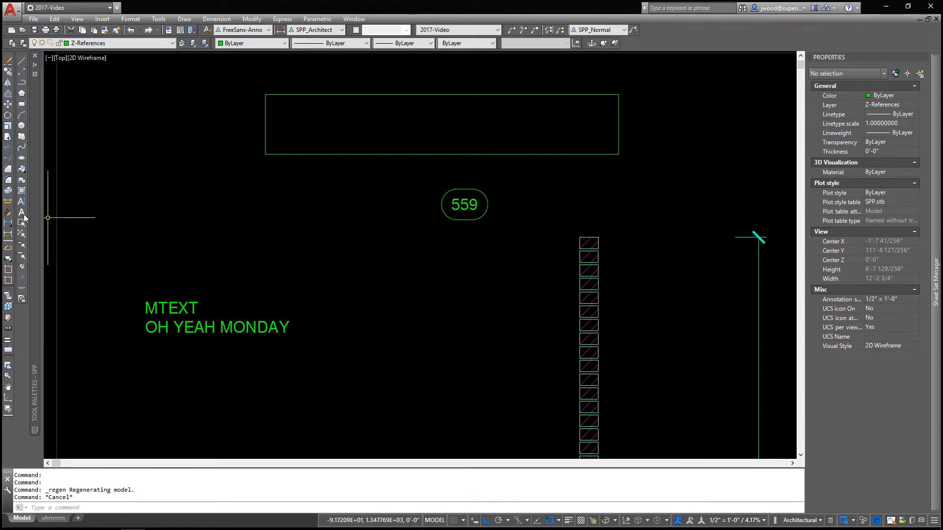
Open the TestField block definition in the Block Editor
click(25, 237)
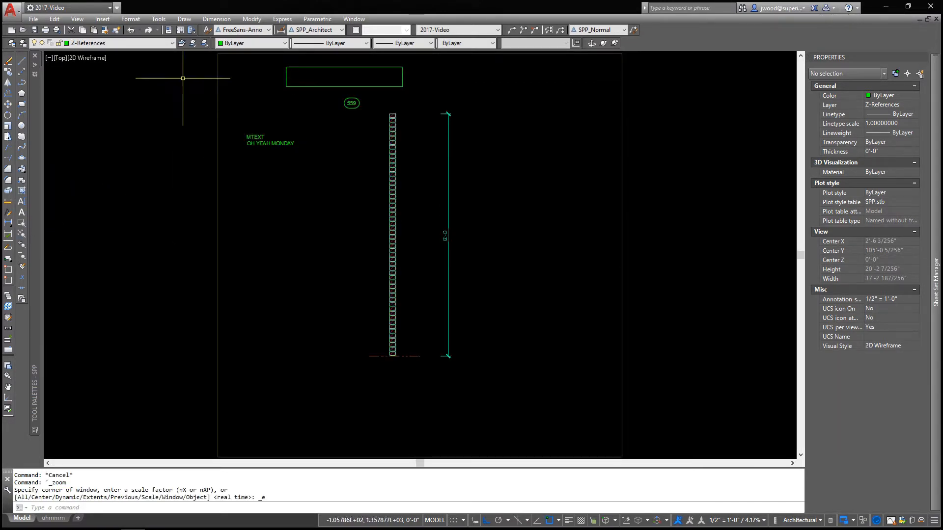
click(120, 31)
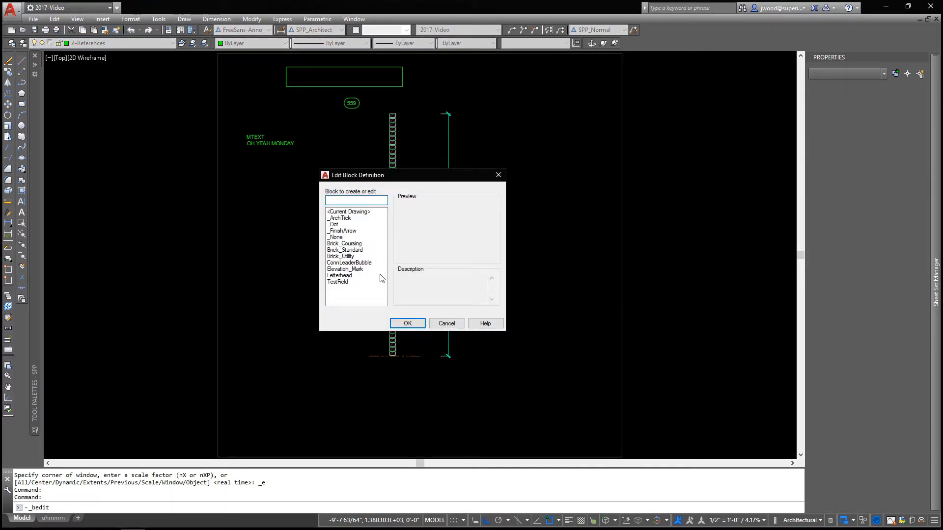
click(348, 283)
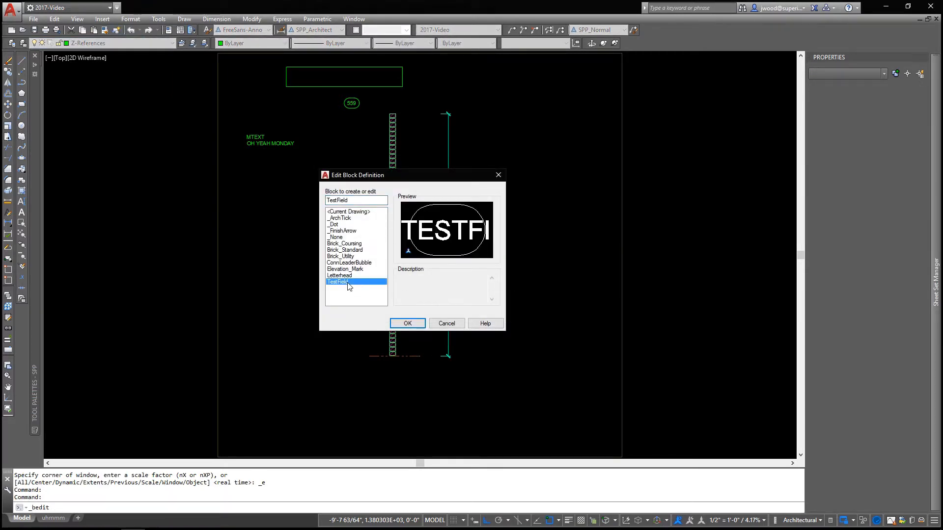
click(408, 323)
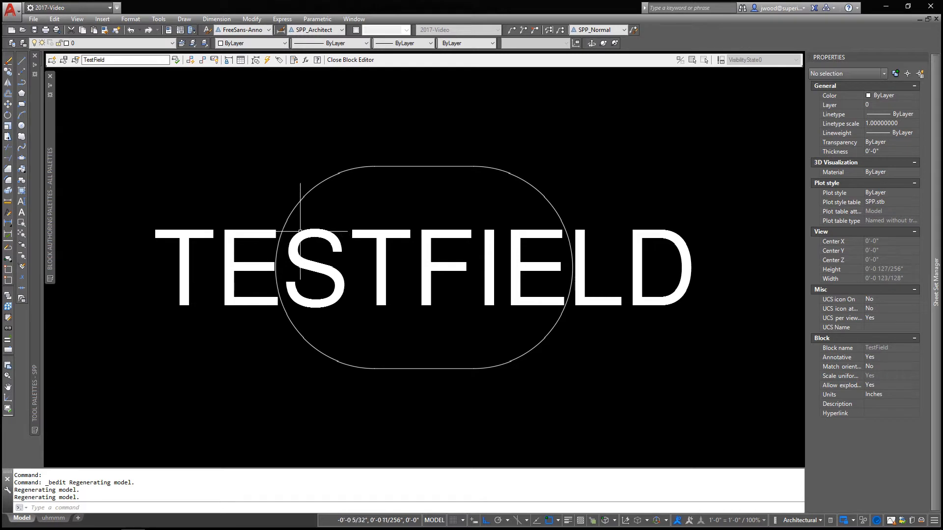
Set the TESTFIELD attribute's default to a BlockPlaceholder Position field in Architectural format, 0'-0" precision, Y only, and save the block
click(298, 233)
click(8, 214)
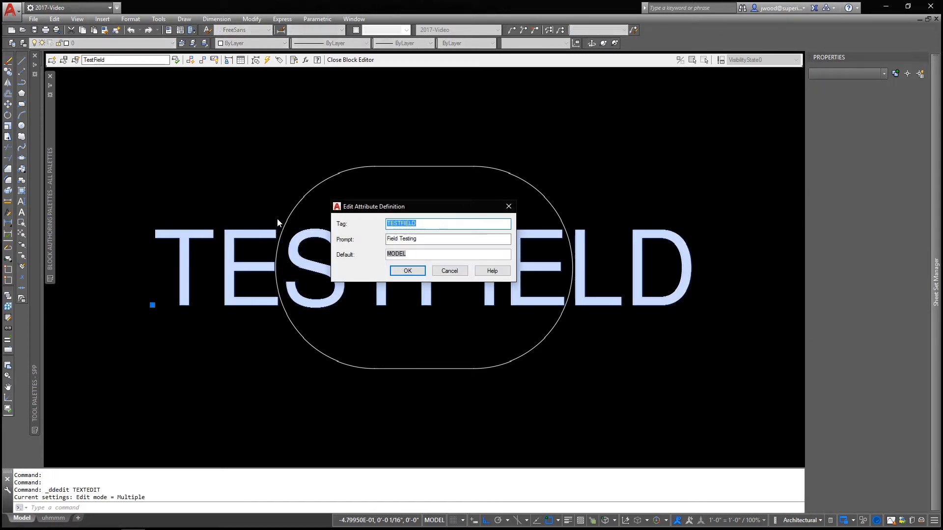
click(398, 254)
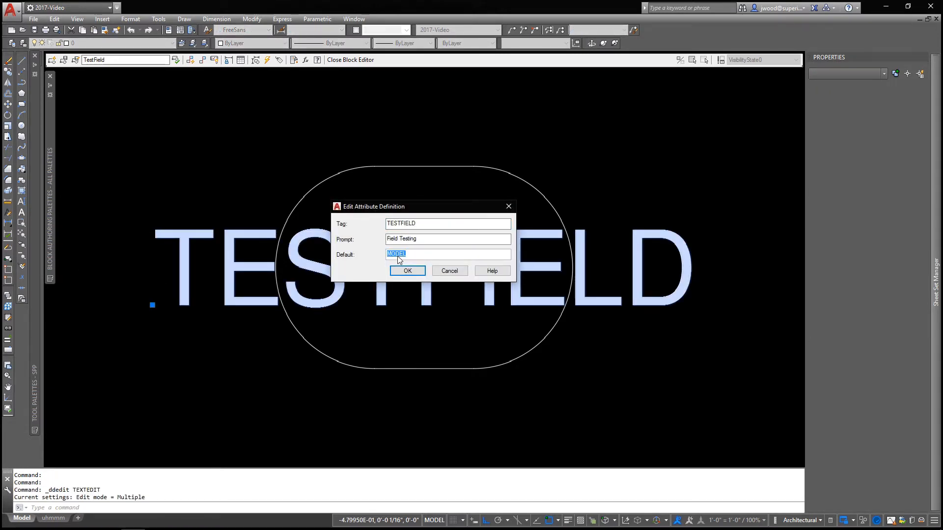
right_click(398, 255)
click(421, 324)
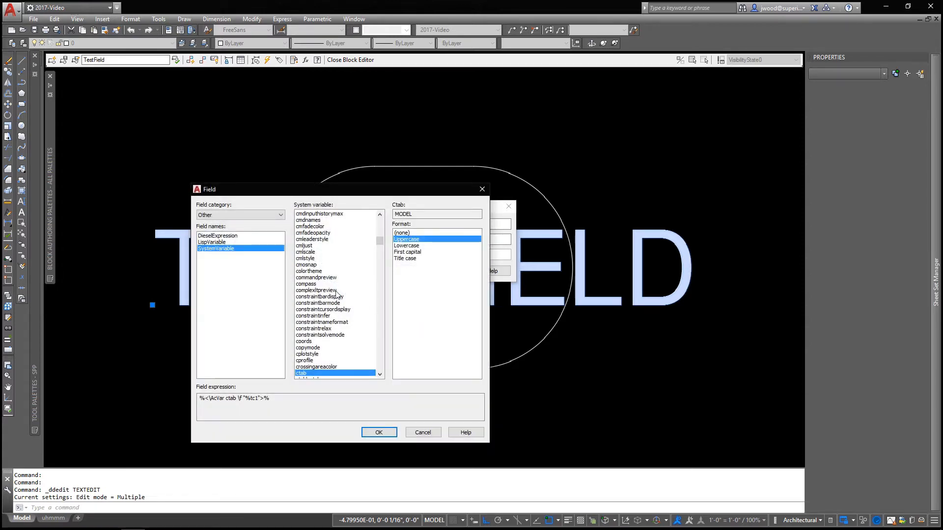
click(222, 216)
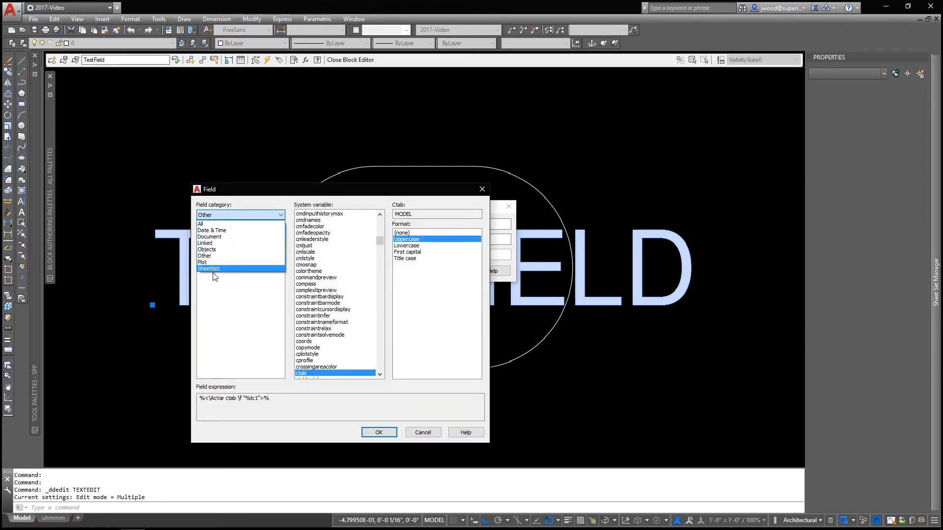
click(220, 224)
click(234, 242)
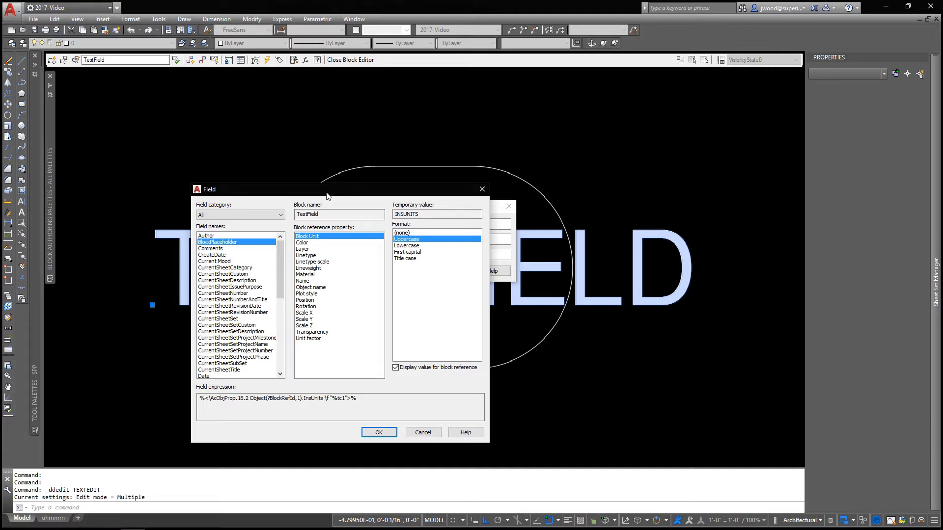
click(304, 300)
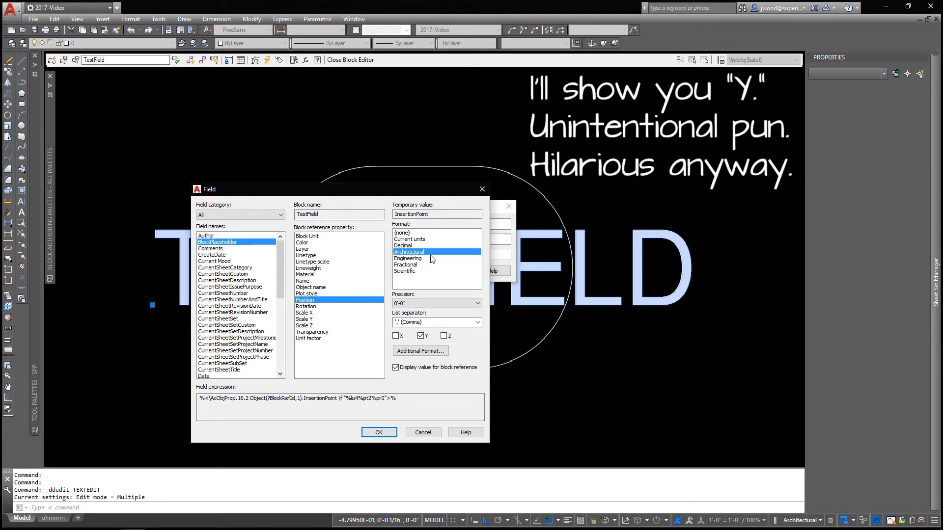
click(379, 432)
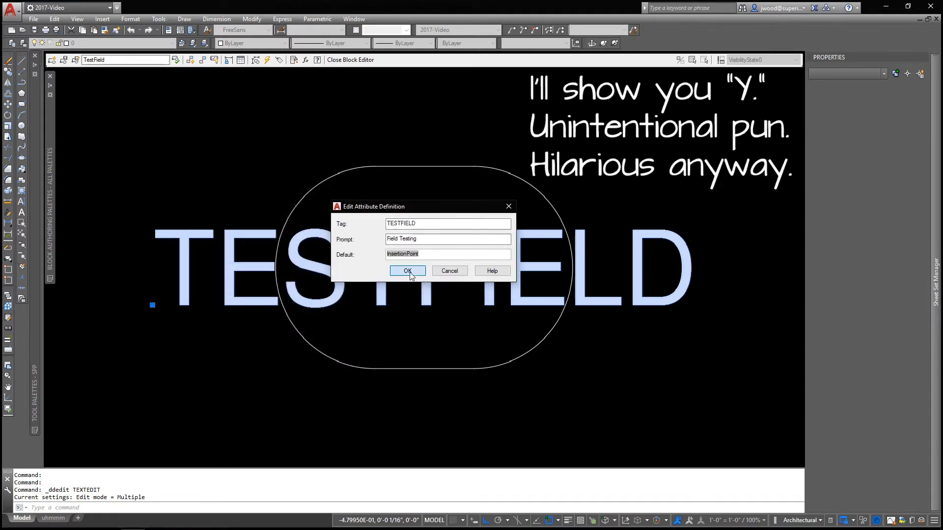
click(410, 271)
click(349, 60)
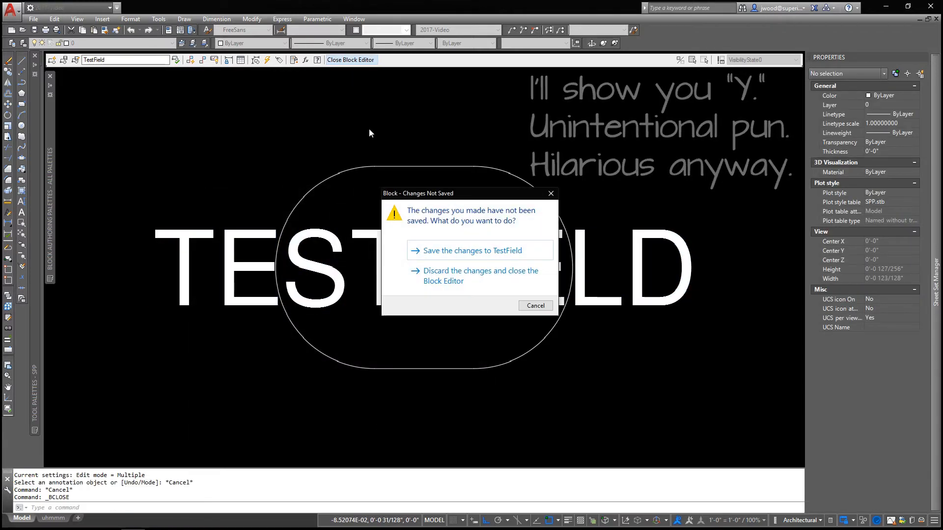
click(440, 249)
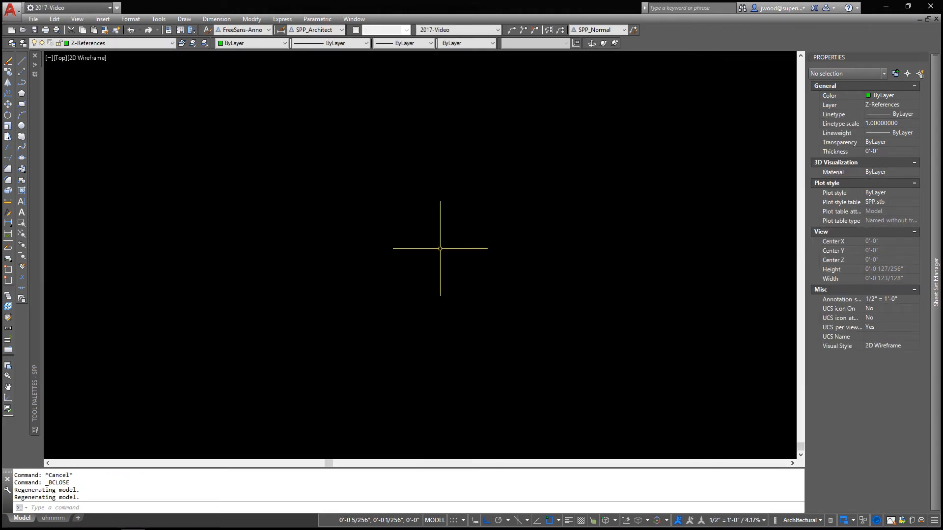
Insert the TestField block at the midpoint of the brick wall's top edge
click(22, 233)
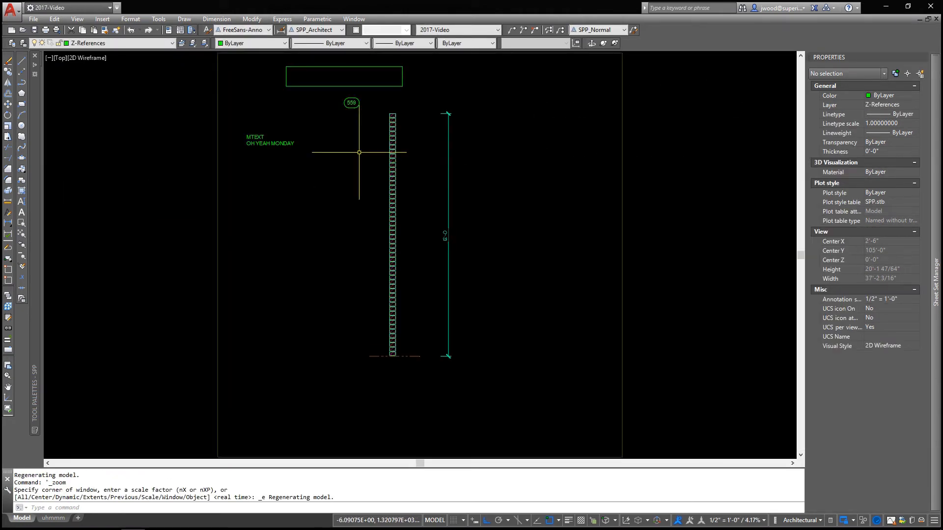
scroll(391, 103, up, 5)
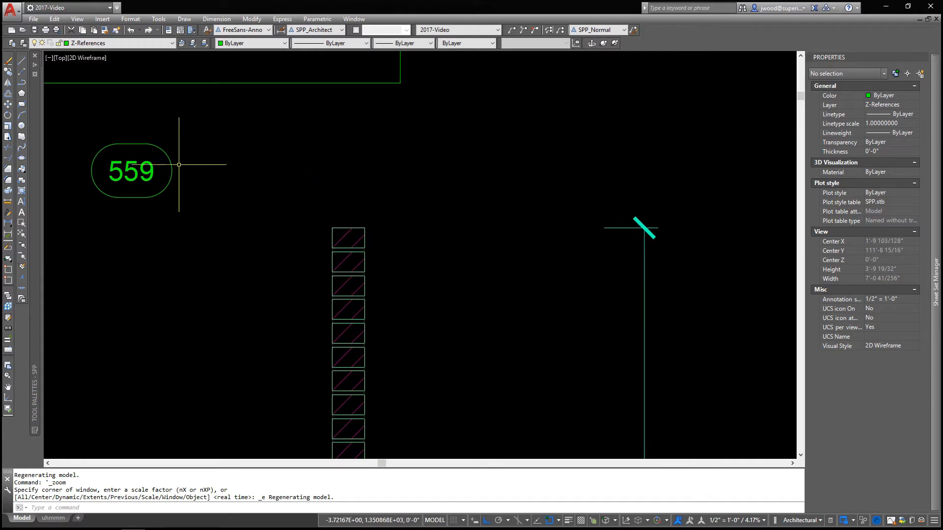
click(106, 20)
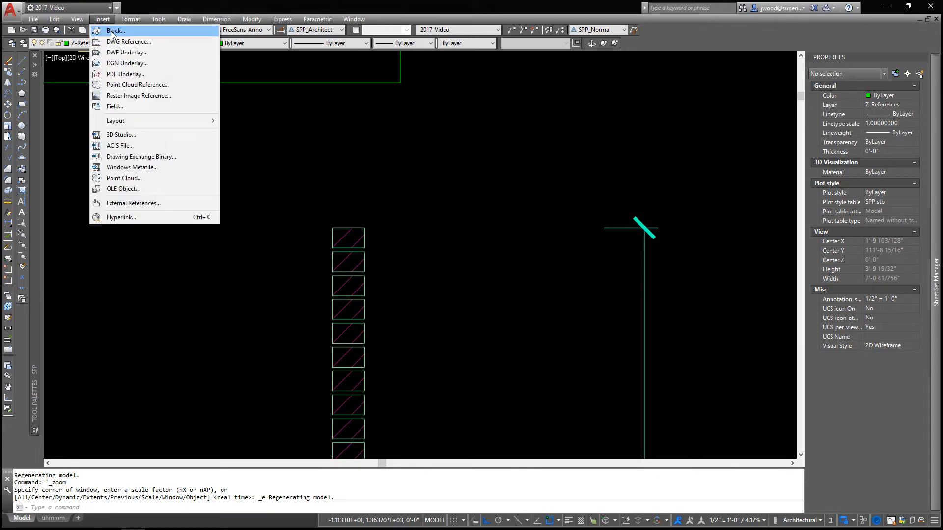
click(113, 31)
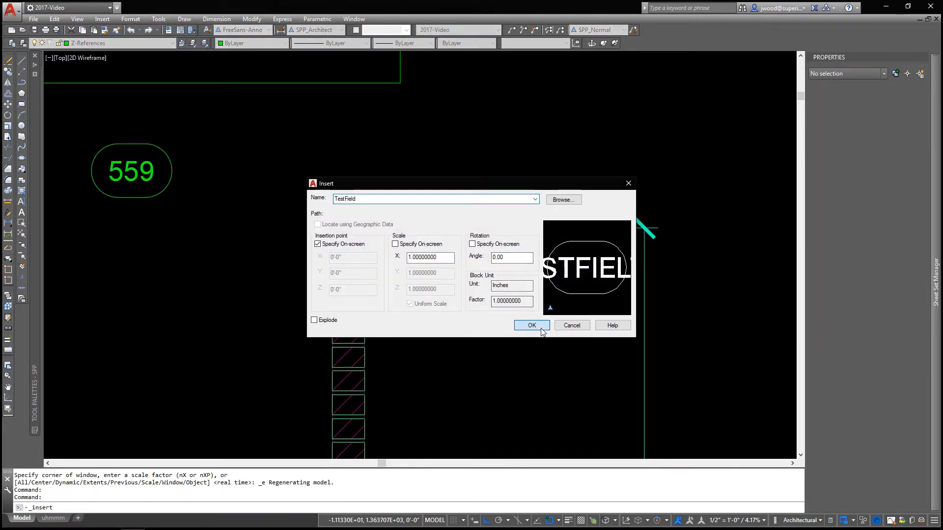
click(543, 332)
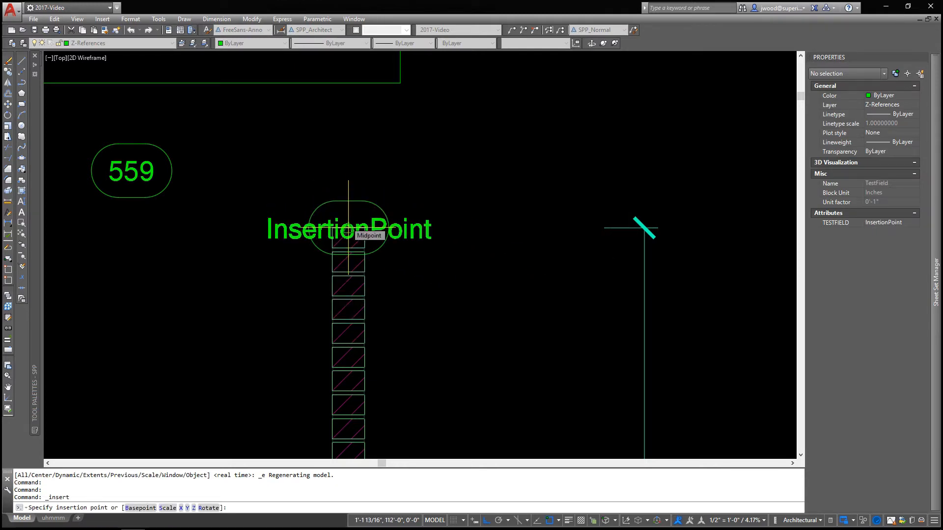
scroll(349, 230, down, 6)
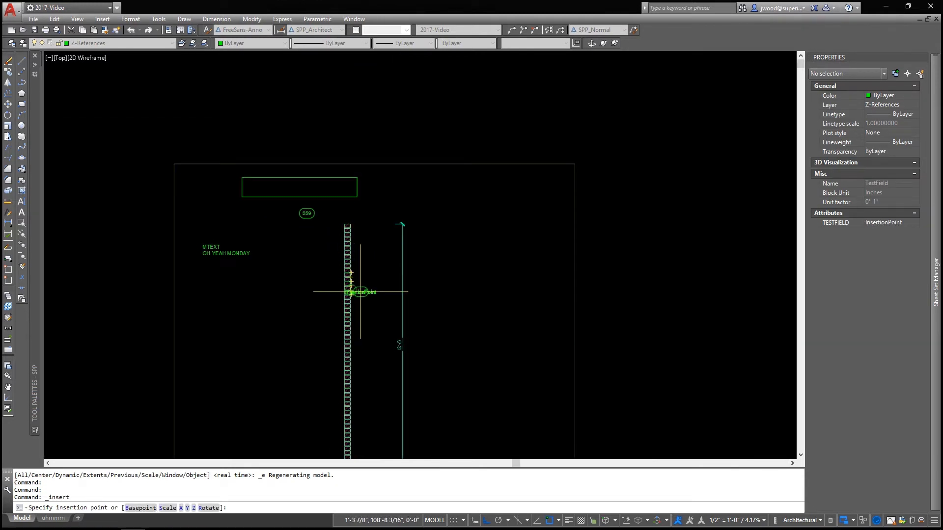
mouse_move(360, 292)
middle_down()
mouse_move(343, 234)
mouse_move(350, 283)
middle_up()
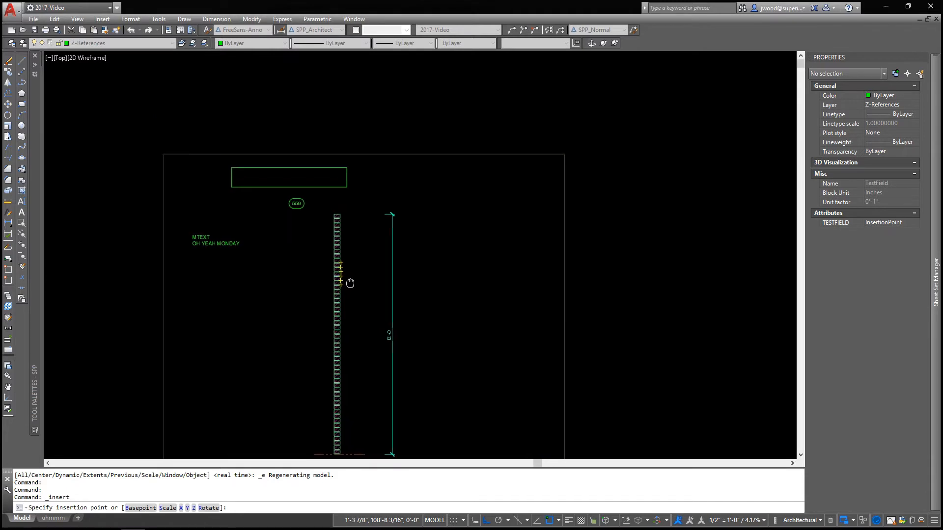
scroll(338, 212, up, 8)
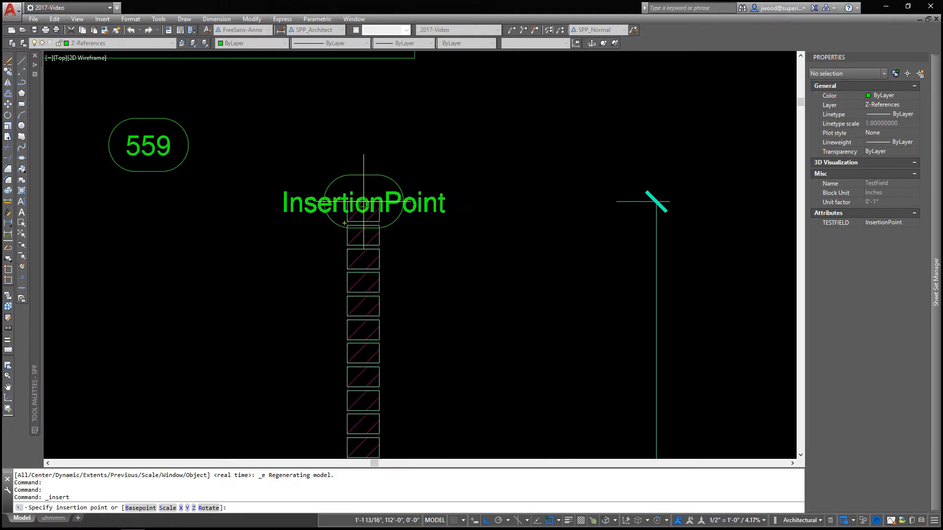
click(364, 201)
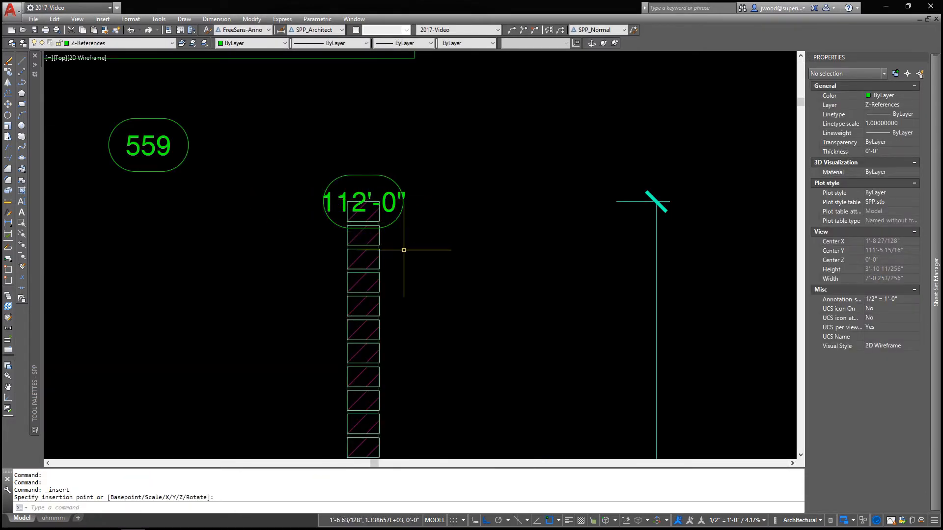
Check the floor line's coordinates, and move the inserted TestField block about 9" horizontally to the right of the wall's top
scroll(404, 250, down, 5)
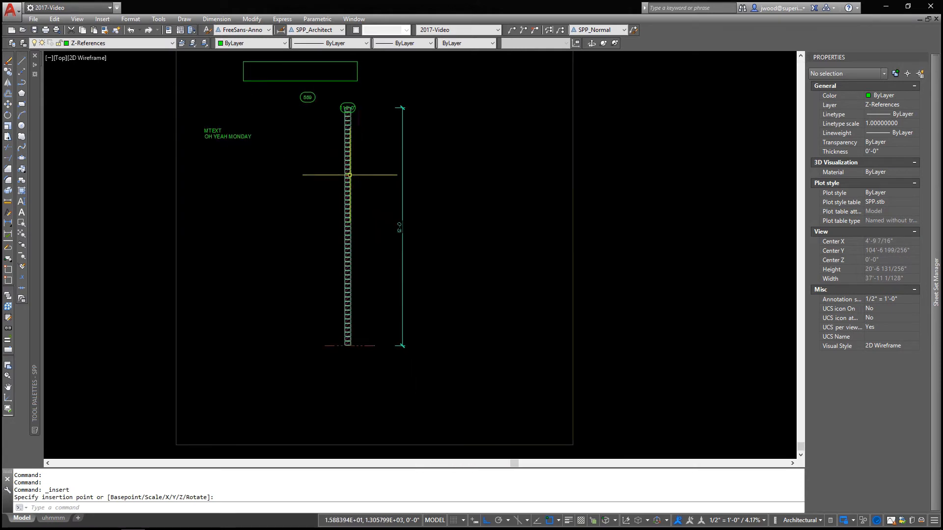
click(349, 345)
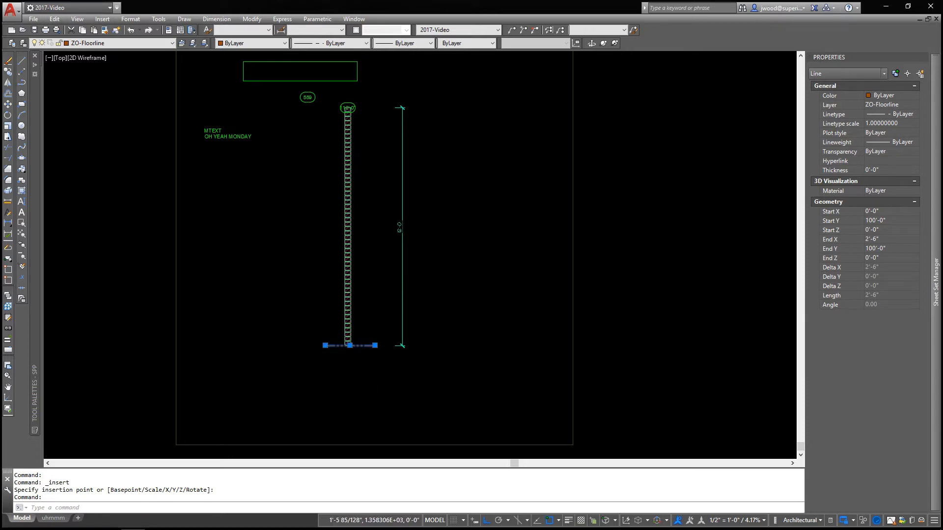
key(Escape)
scroll(349, 109, up, 4)
click(348, 107)
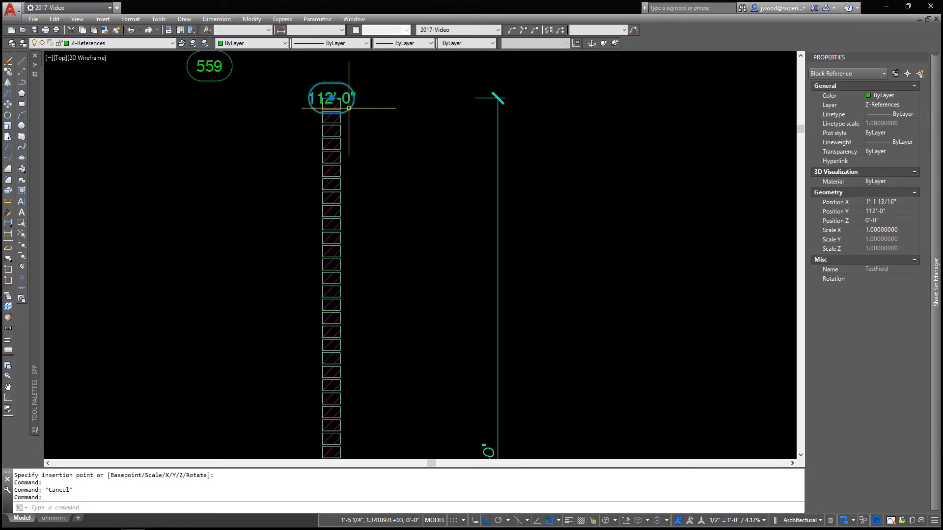
click(332, 98)
click(385, 93)
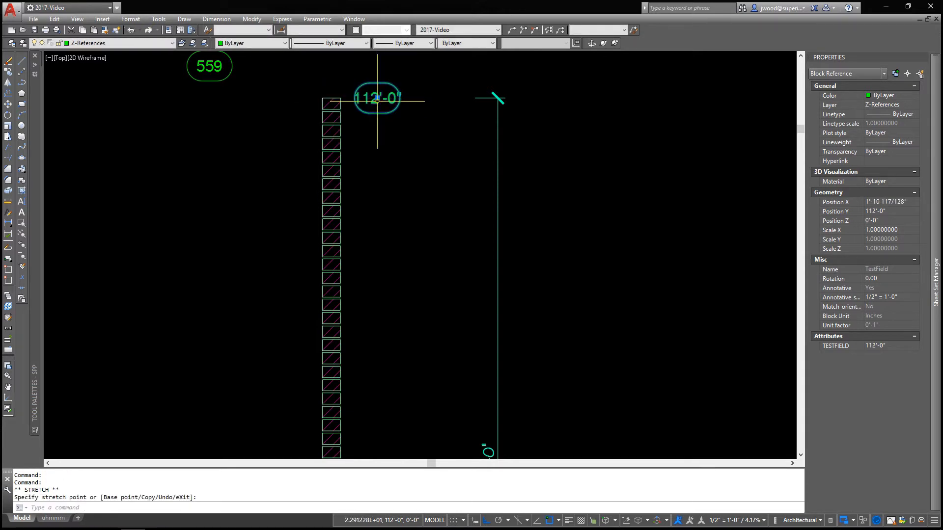
key(Escape)
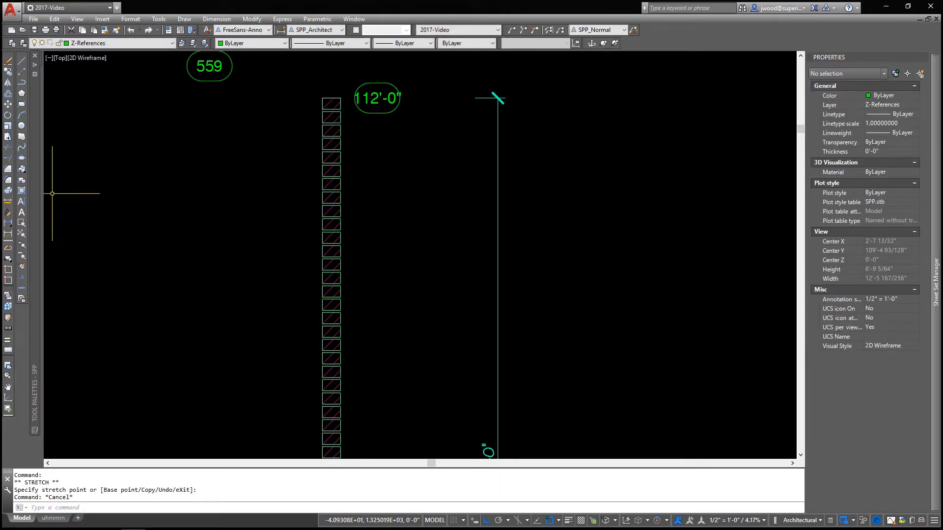
Insert an Elevation_Mark block from the notation palette at the wall's upper-left corner
mouse_move(38, 199)
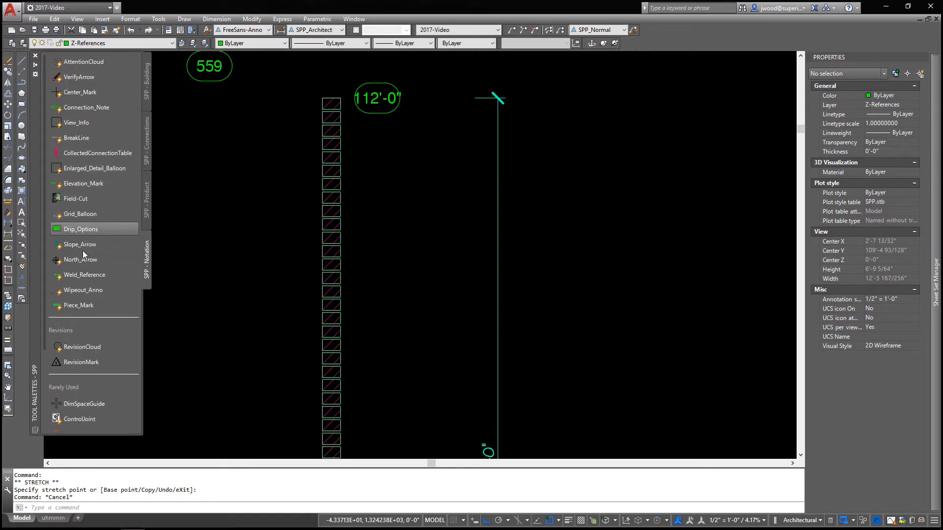
click(78, 183)
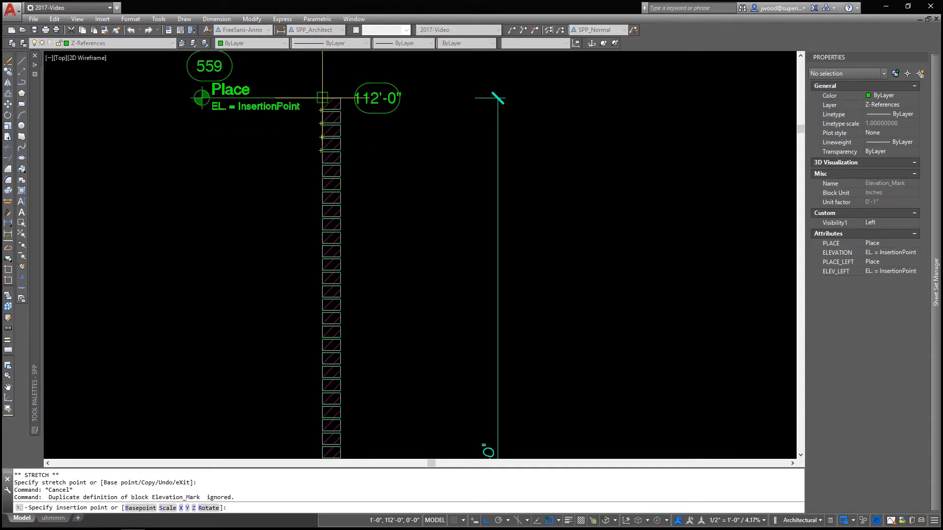
click(322, 98)
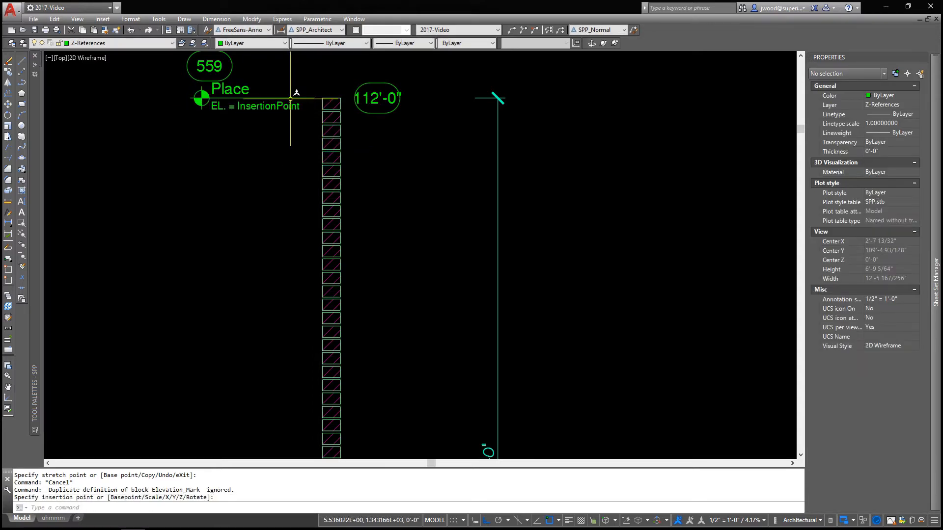
Move the 559 TestField block about 21" to the left, clear of the elevation mark
middle_drag(290, 94, 276, 180)
click(214, 154)
click(183, 149)
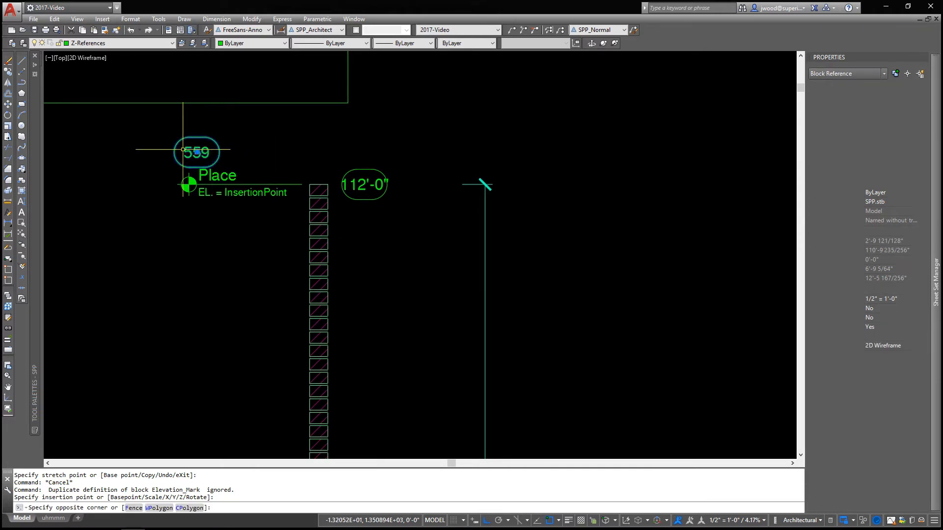
click(197, 153)
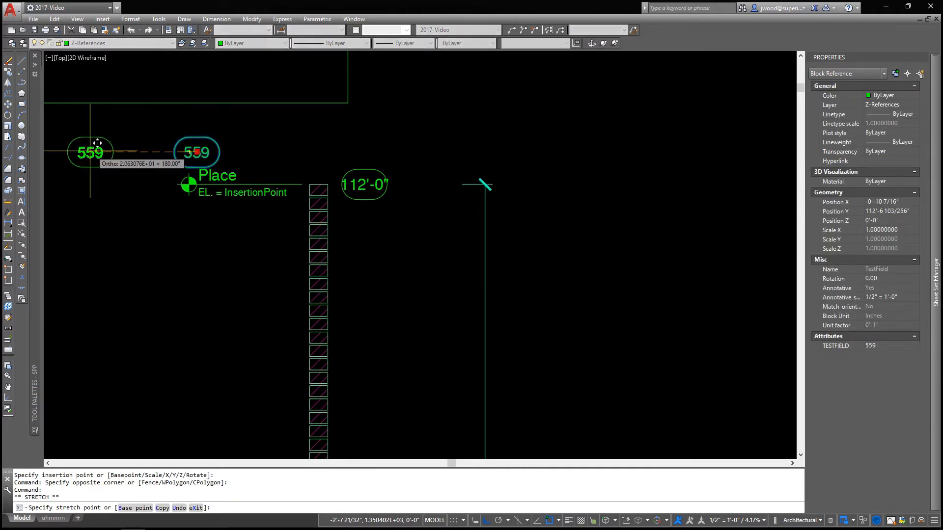
click(90, 152)
key(Escape)
key(Escape)
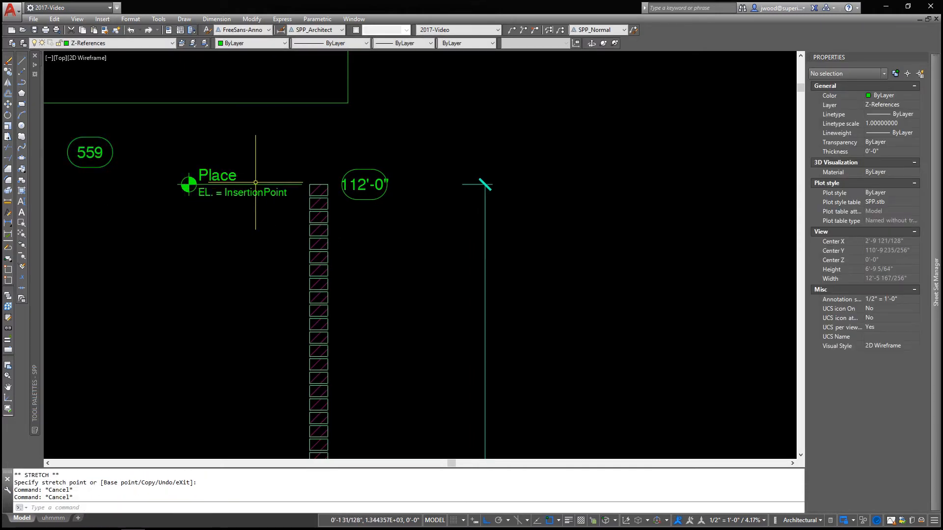
Review the Elevation_Mark block's attribute values and accept them without changes
scroll(255, 182, up, 3)
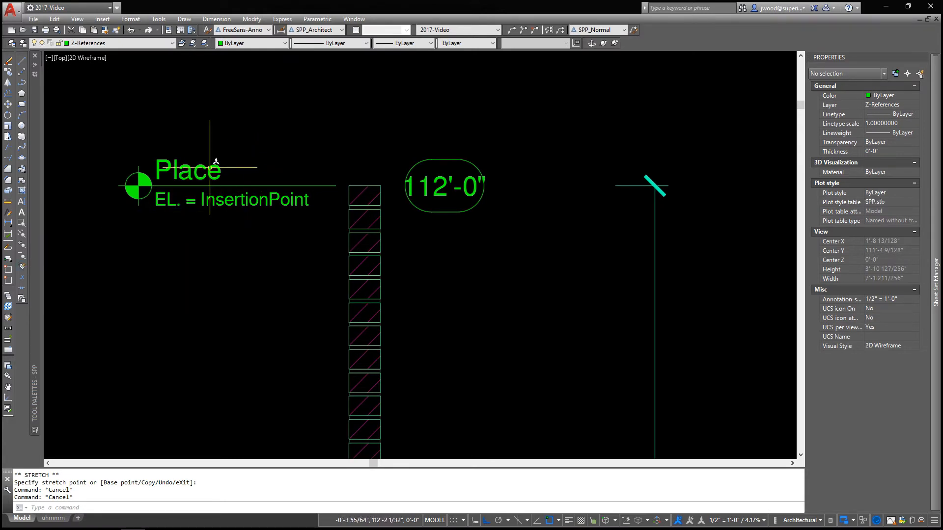
click(23, 267)
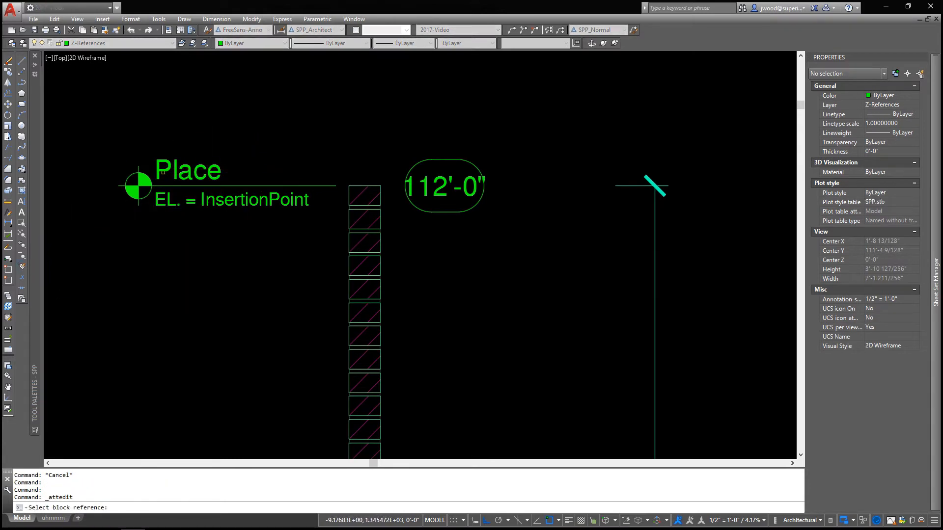
click(161, 180)
click(162, 172)
click(161, 172)
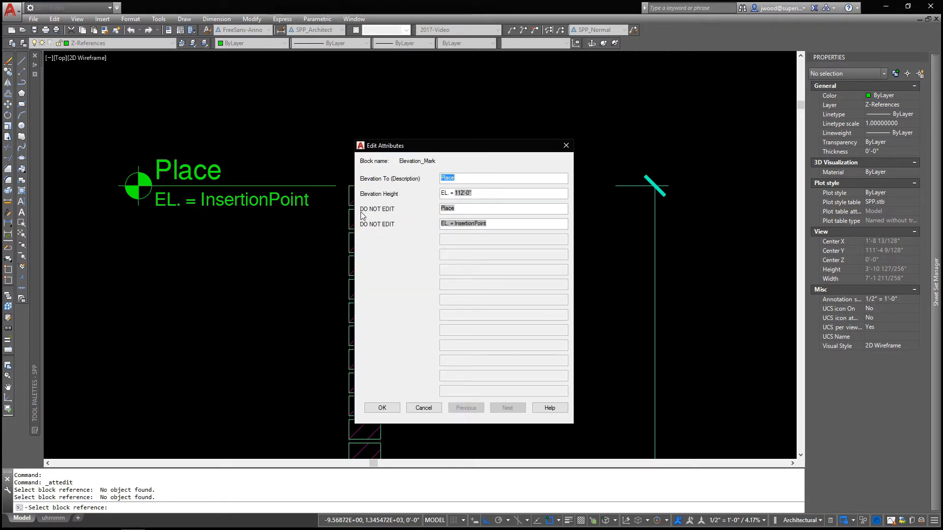
click(466, 179)
click(382, 407)
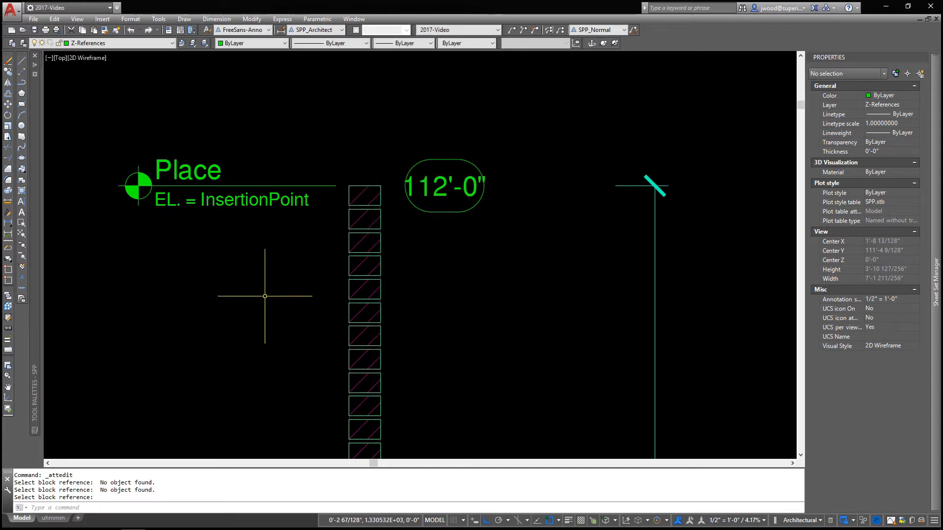
Switch the elevation mark's visibility state to Right and back to Left
click(260, 215)
click(261, 215)
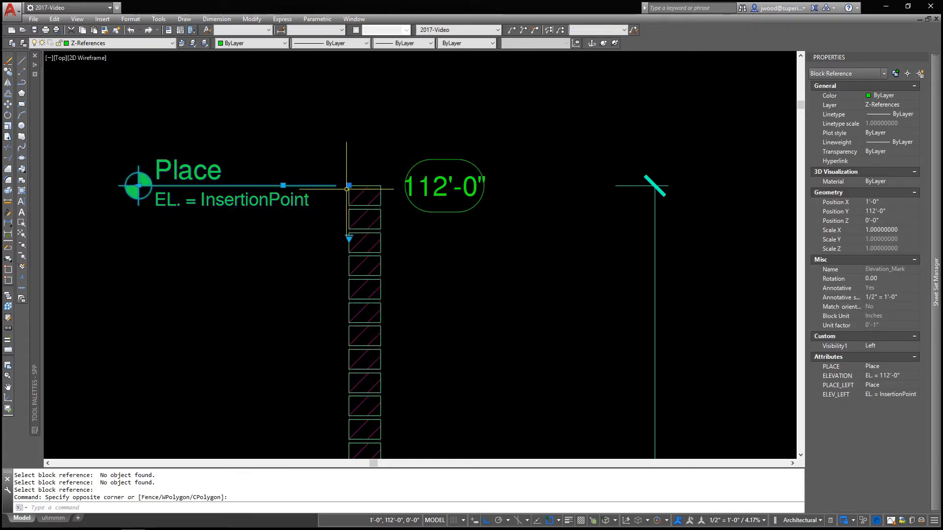
click(349, 239)
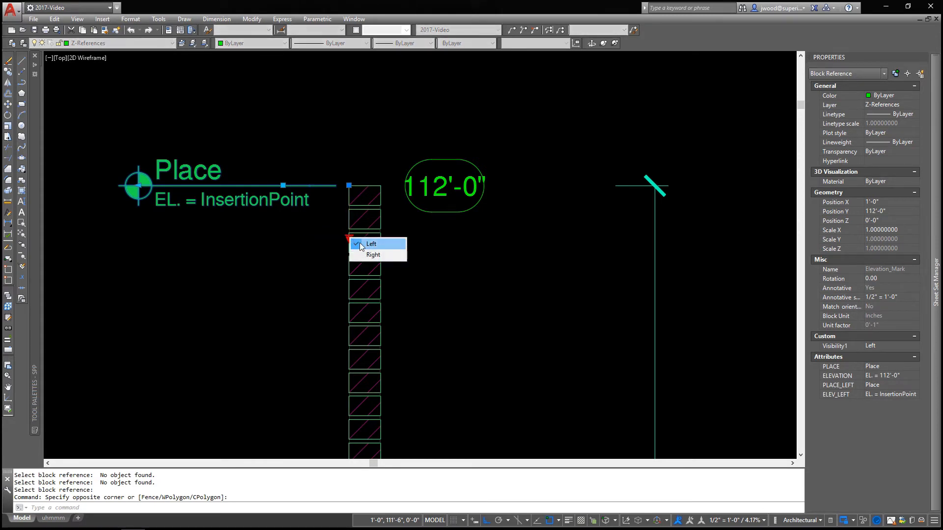
click(373, 255)
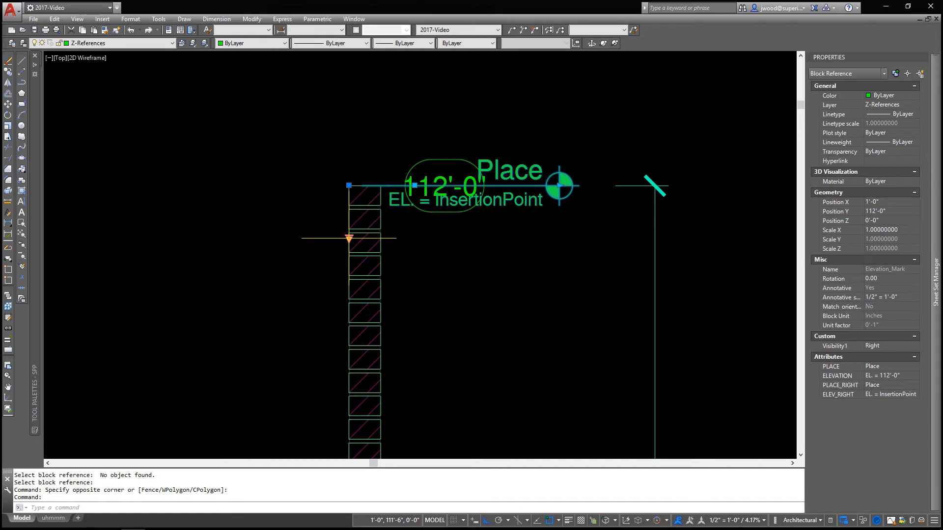
click(349, 238)
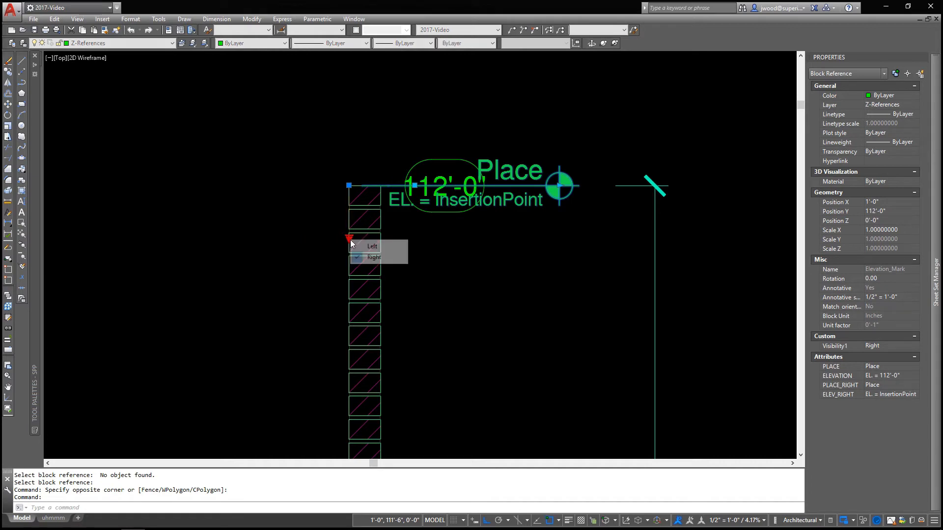
click(358, 246)
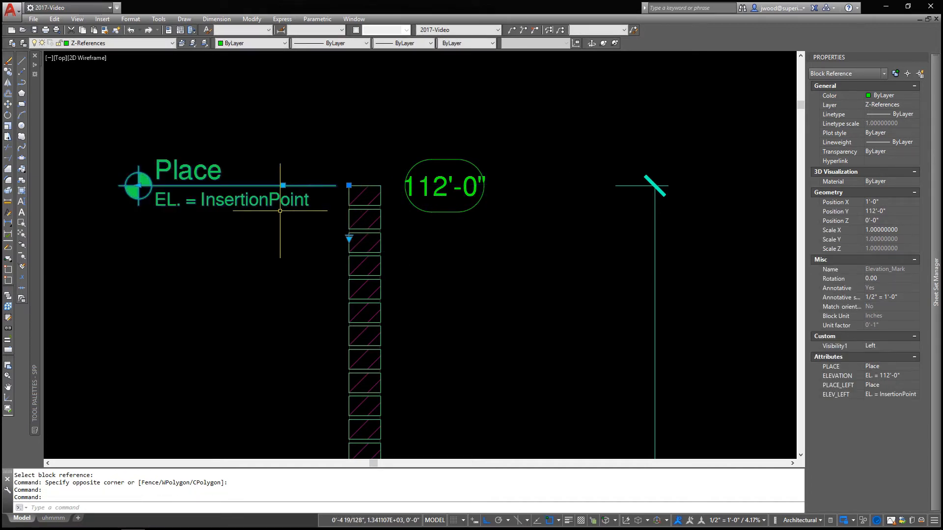
Set the elevation mark's Elevation To (Description) attribute to "T.O. Wall"
click(21, 266)
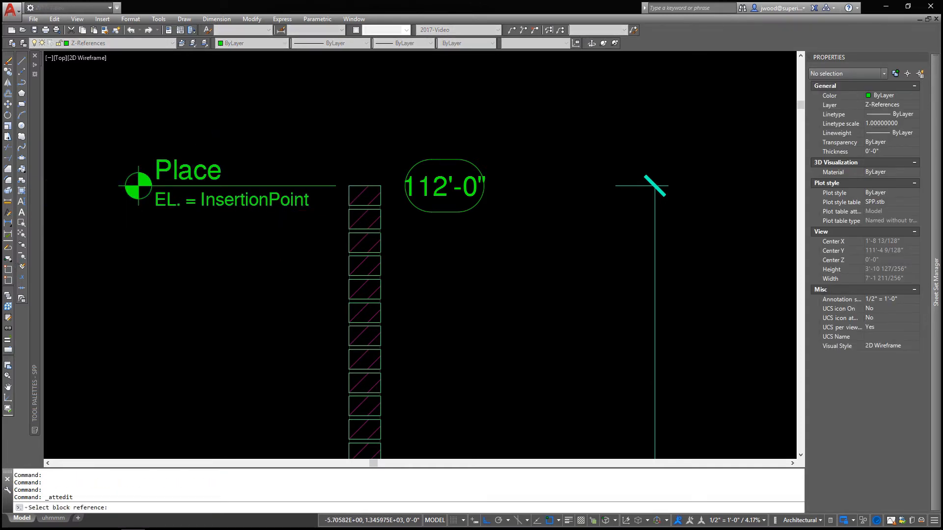
click(198, 171)
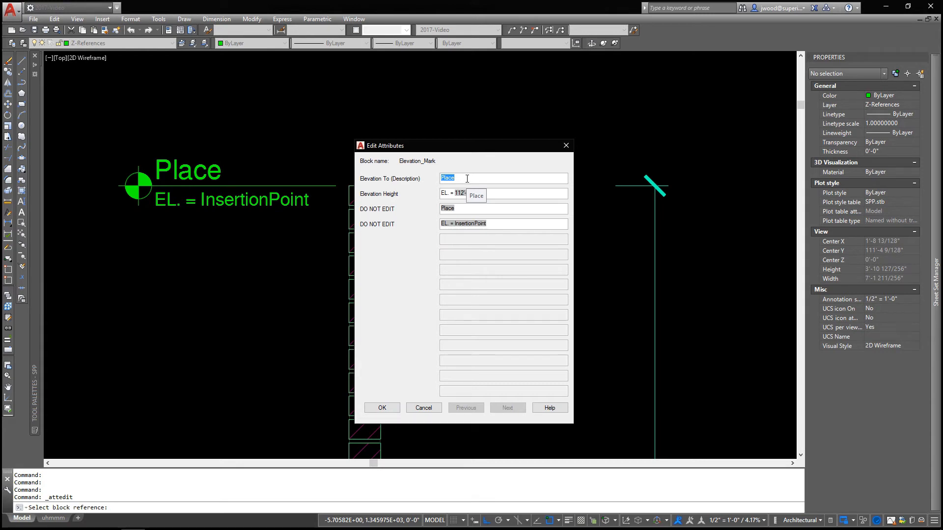
text(T.O. Wall)
click(393, 408)
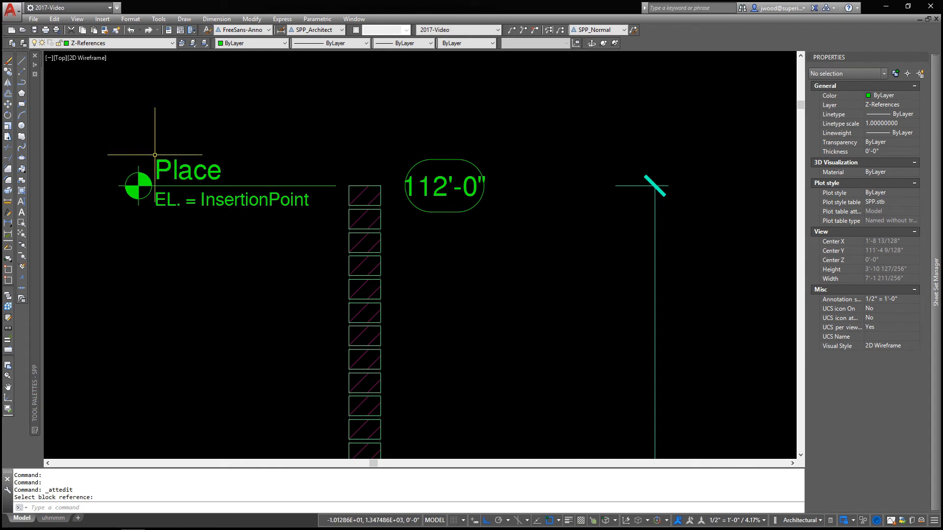
Regenerate the model twice to update the elevation mark's fields, and select the mark
click(77, 20)
click(89, 40)
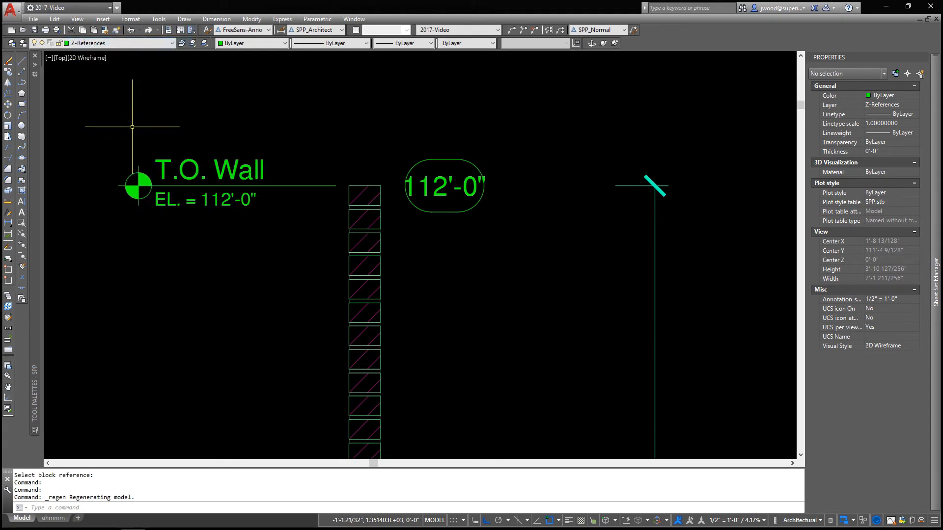
click(79, 20)
click(90, 40)
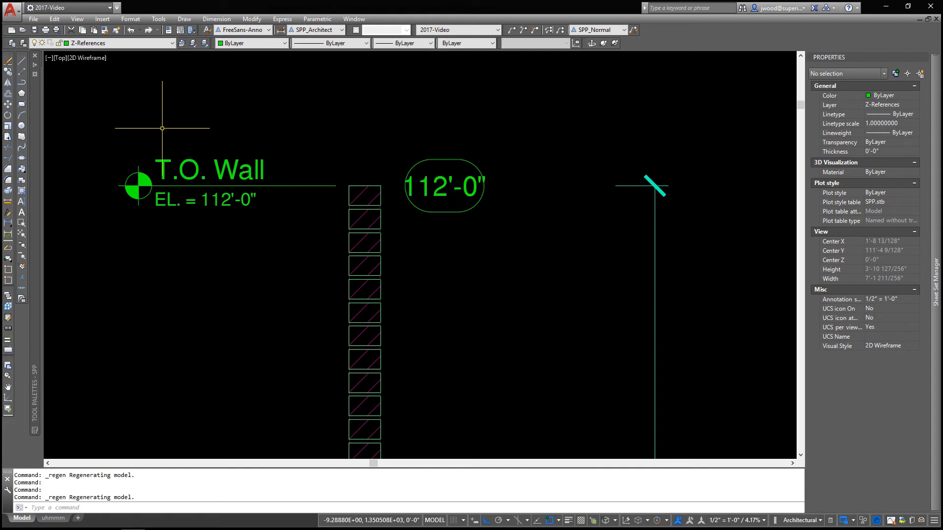
click(194, 162)
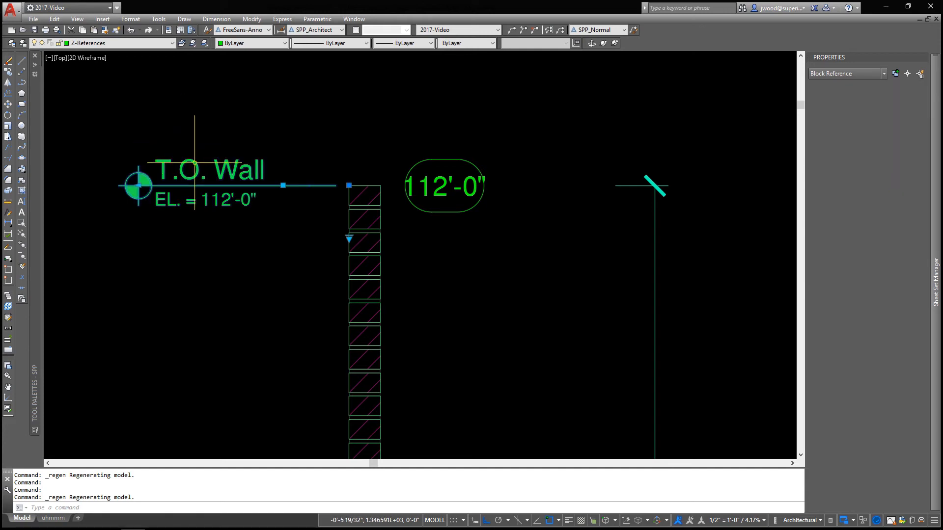
Stretch the elevation mark's leader bend up above the wall top, extend its target symbol farther left, and deselect the mark
click(283, 186)
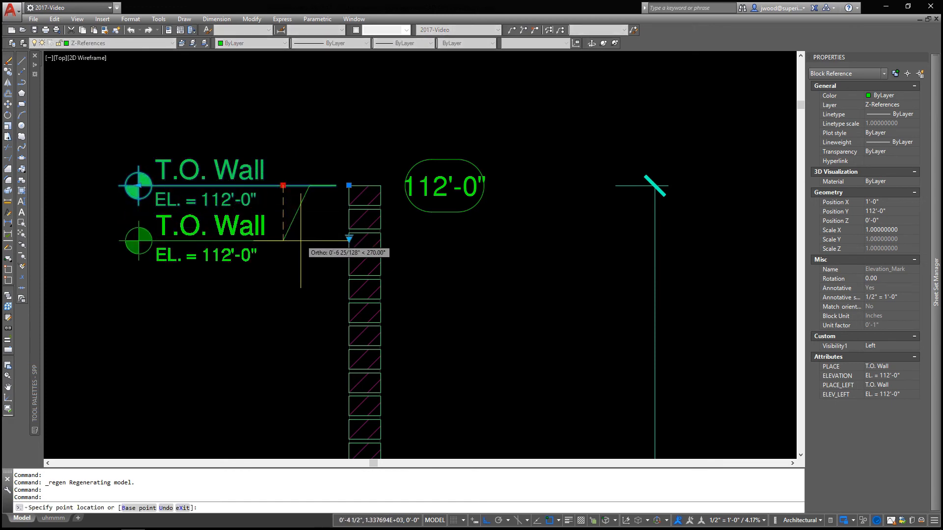
click(311, 132)
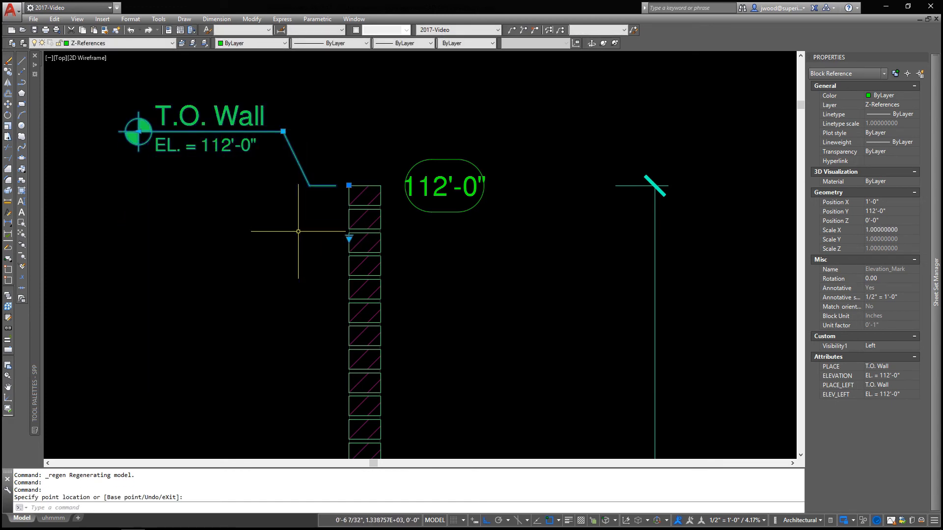
click(139, 131)
click(90, 131)
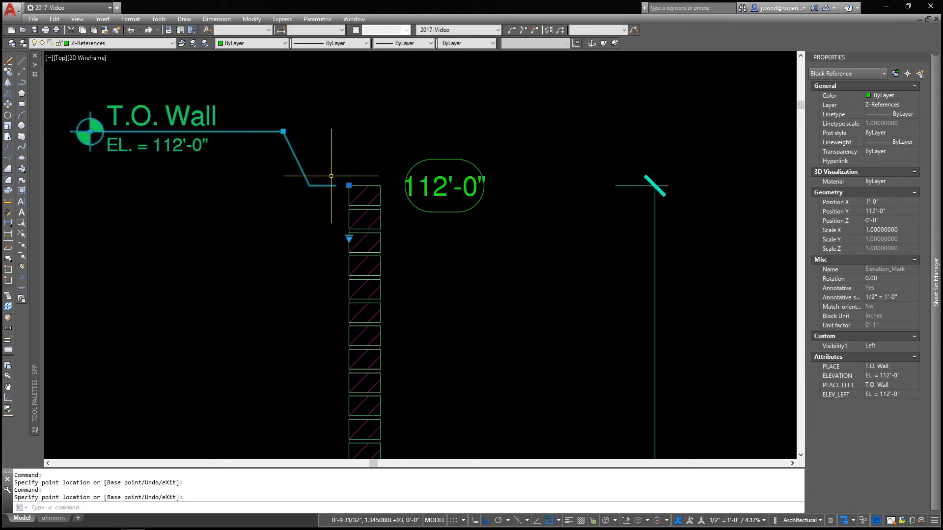
click(349, 238)
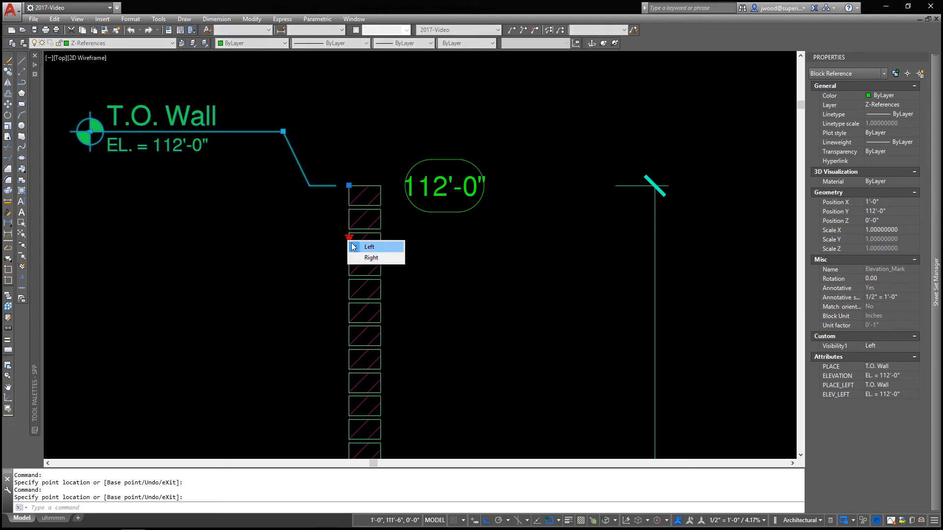
click(326, 223)
key(Escape)
key(Escape)
key(Escape)
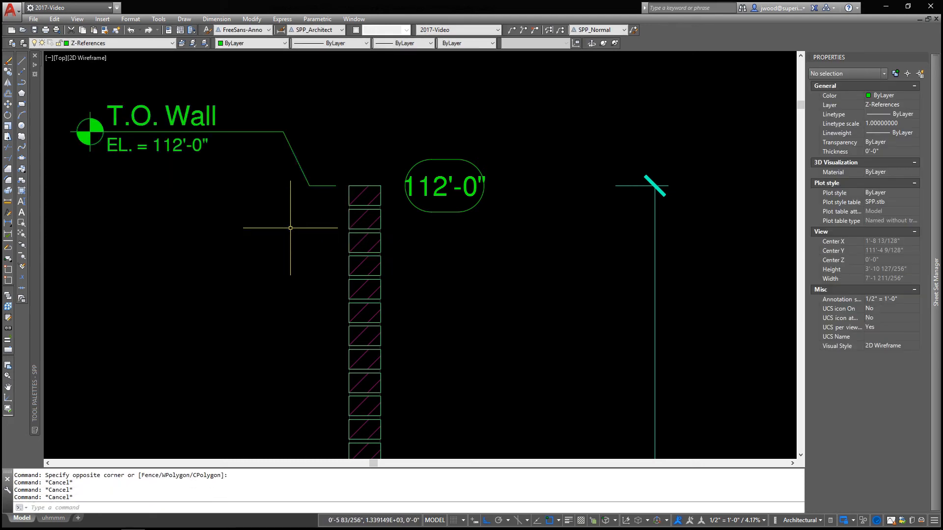
Inspect the reshaped elevation mark and view the drawing's full extents
click(182, 149)
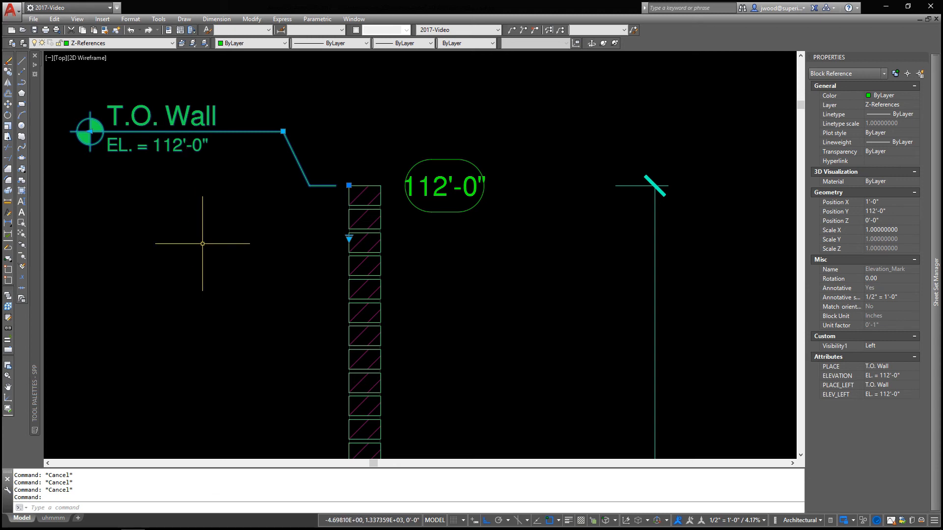
click(21, 235)
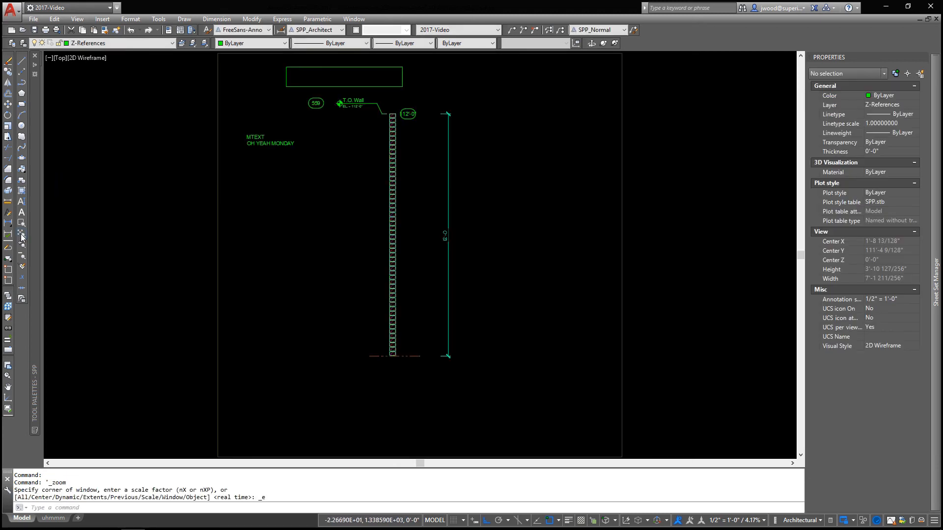